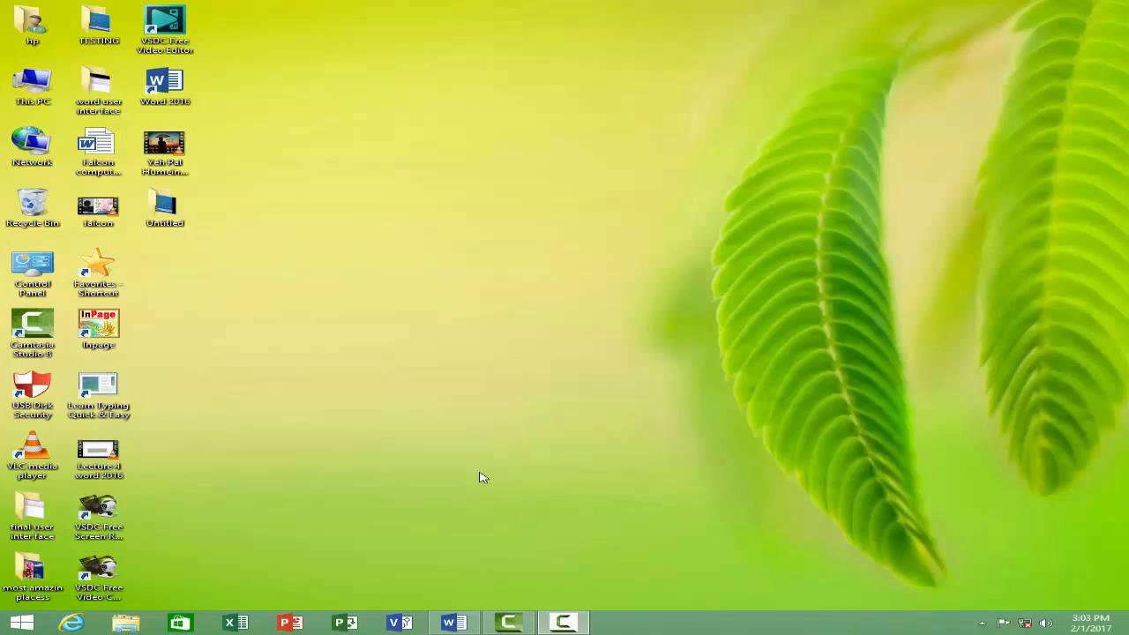
# Step: Open Word and enter "Falcon computer academy" as the first line of a blank document
pyautogui.click(450, 625)
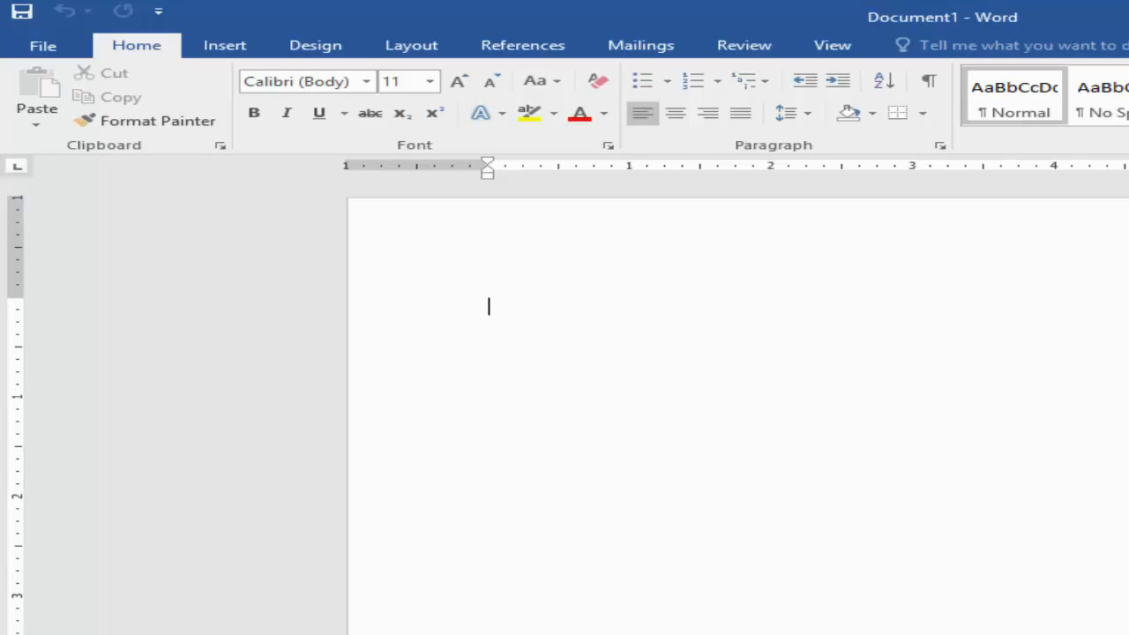
pyautogui.write('Falcon computer a')
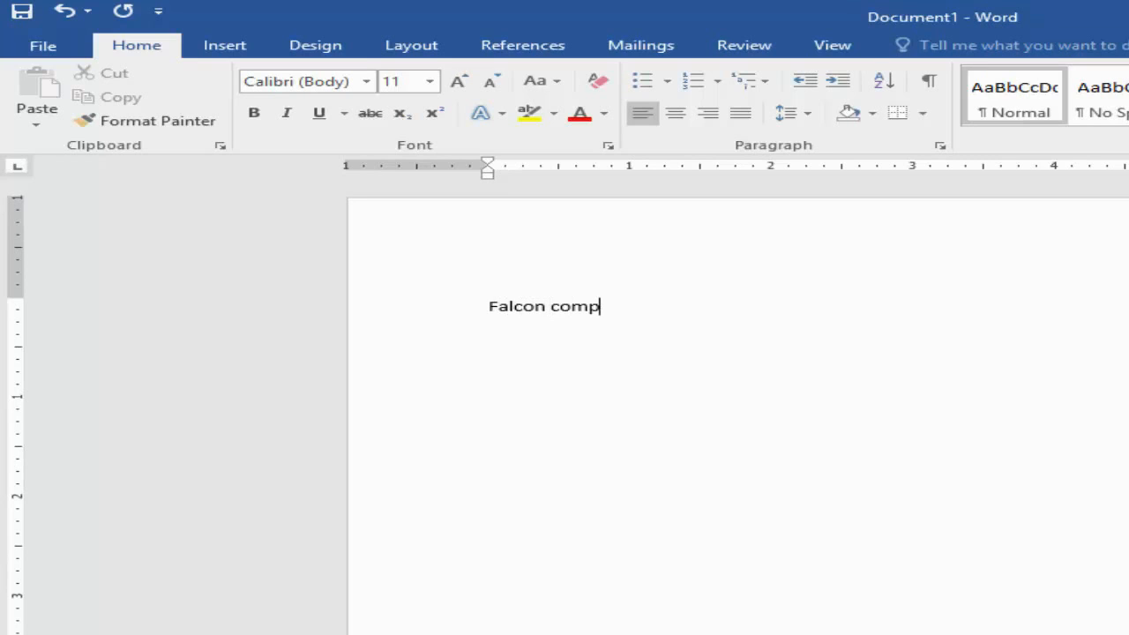
pyautogui.write('cademy')
pyautogui.press('Return')
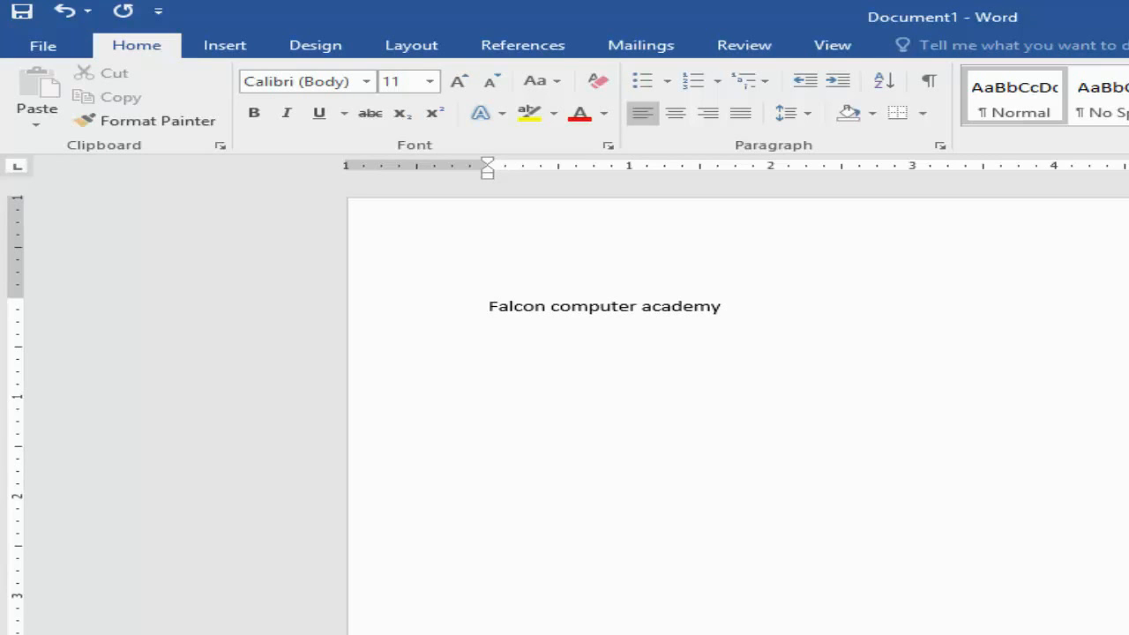
# Step: Add the lines "Office management", "Graphics", "Hardware" and "Accounting" below the heading line
pyautogui.write('offic')
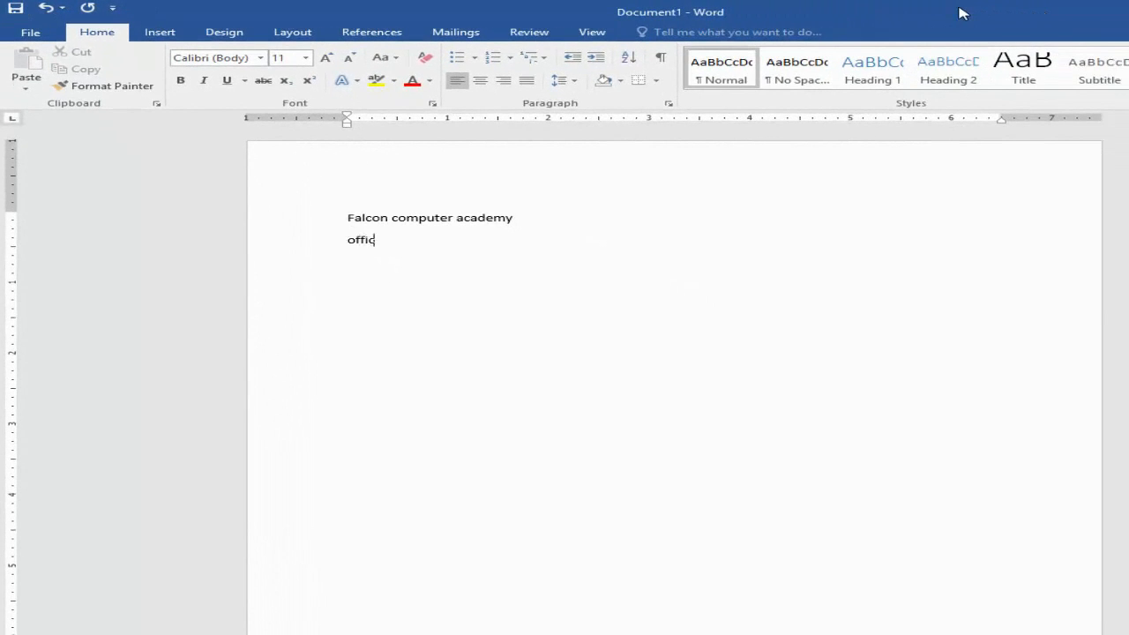
pyautogui.write('e management')
pyautogui.press('Return')
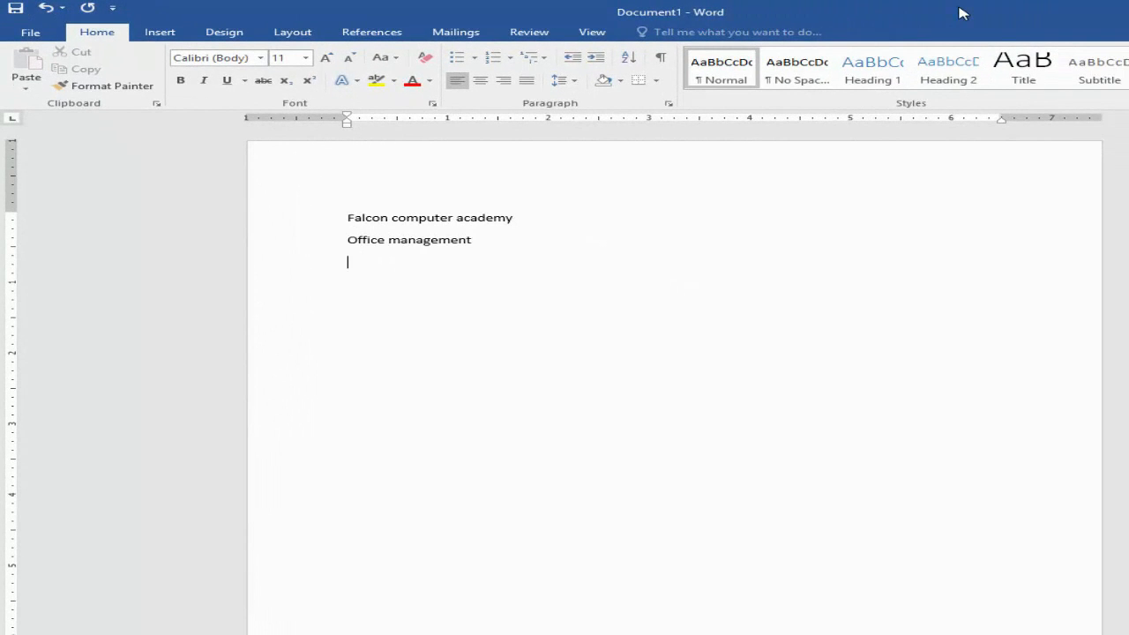
pyautogui.write('graphics')
pyautogui.press('Return')
pyautogui.write('hardware')
pyautogui.press('Return')
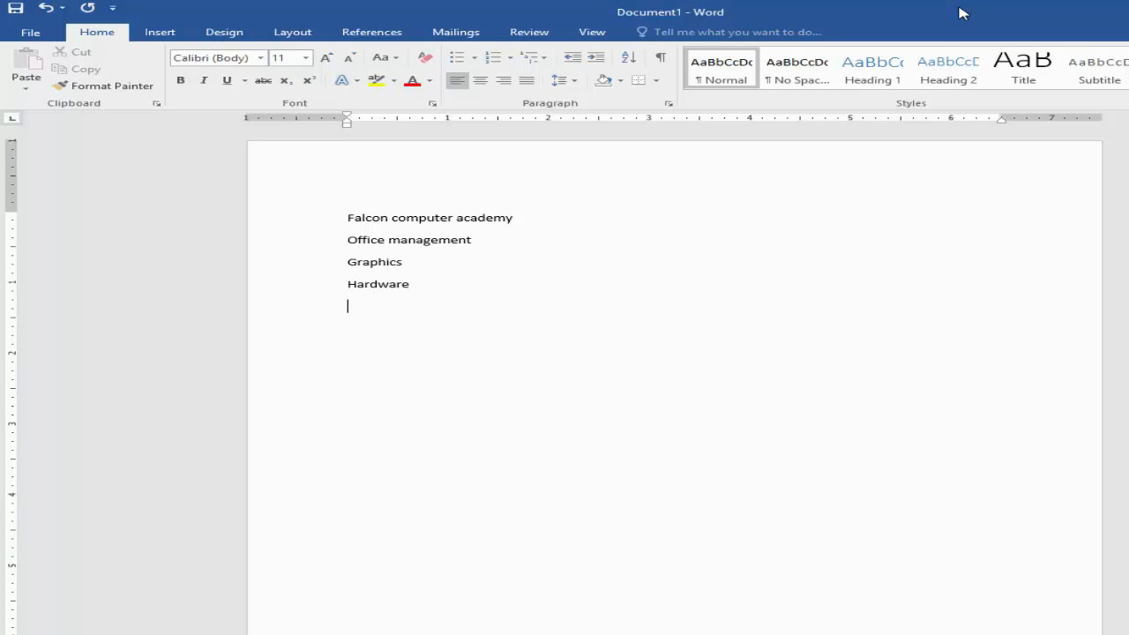
pyautogui.write('accounting')
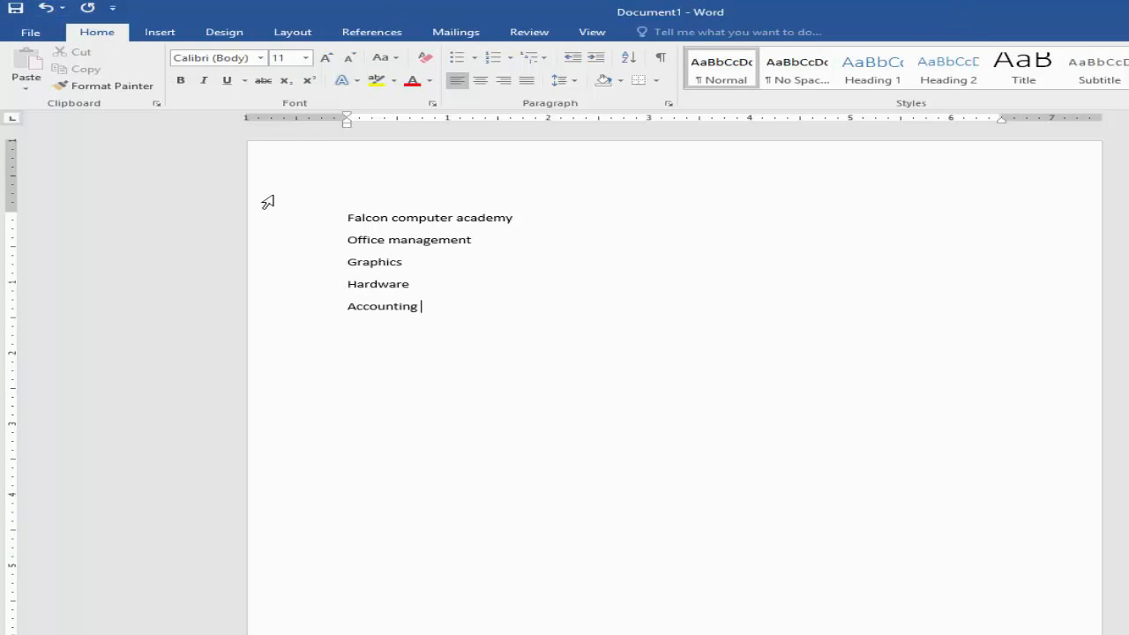
# Step: Format the four lines from Office management to Accounting as a check mark bulleted list
pyautogui.moveTo(420, 307); pyautogui.dragTo(343, 221)
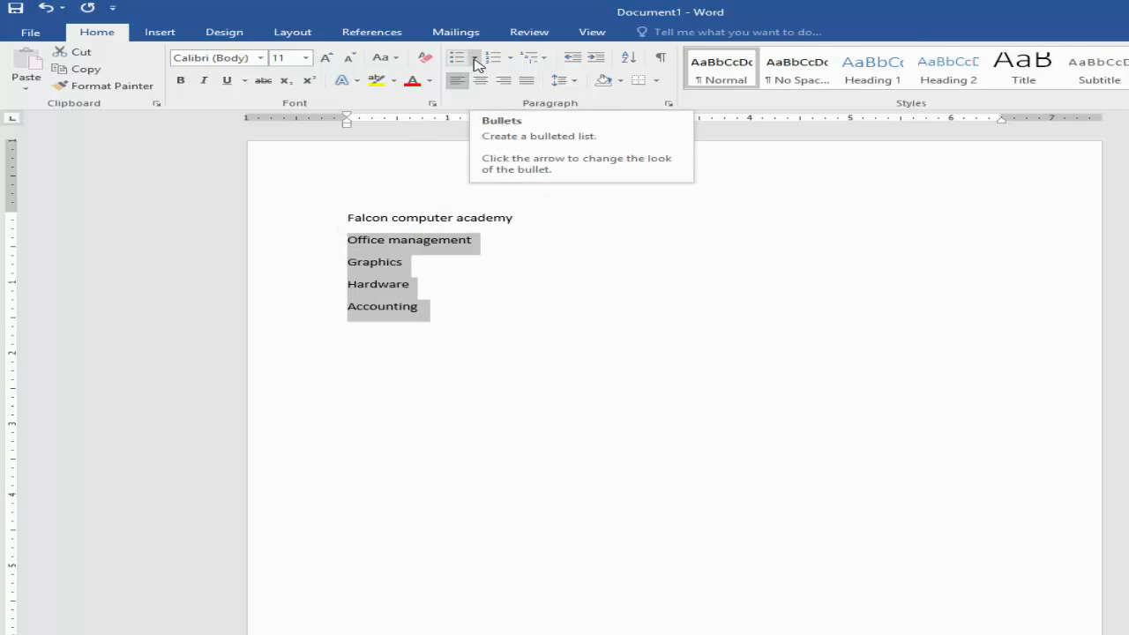
pyautogui.click(474, 58)
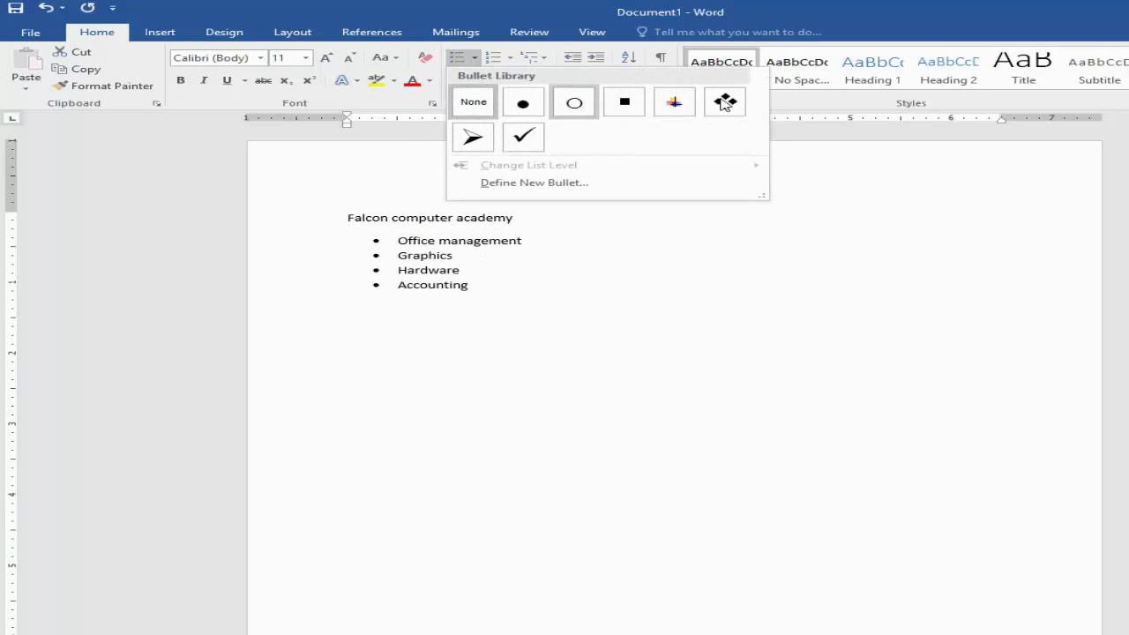
pyautogui.click(525, 140)
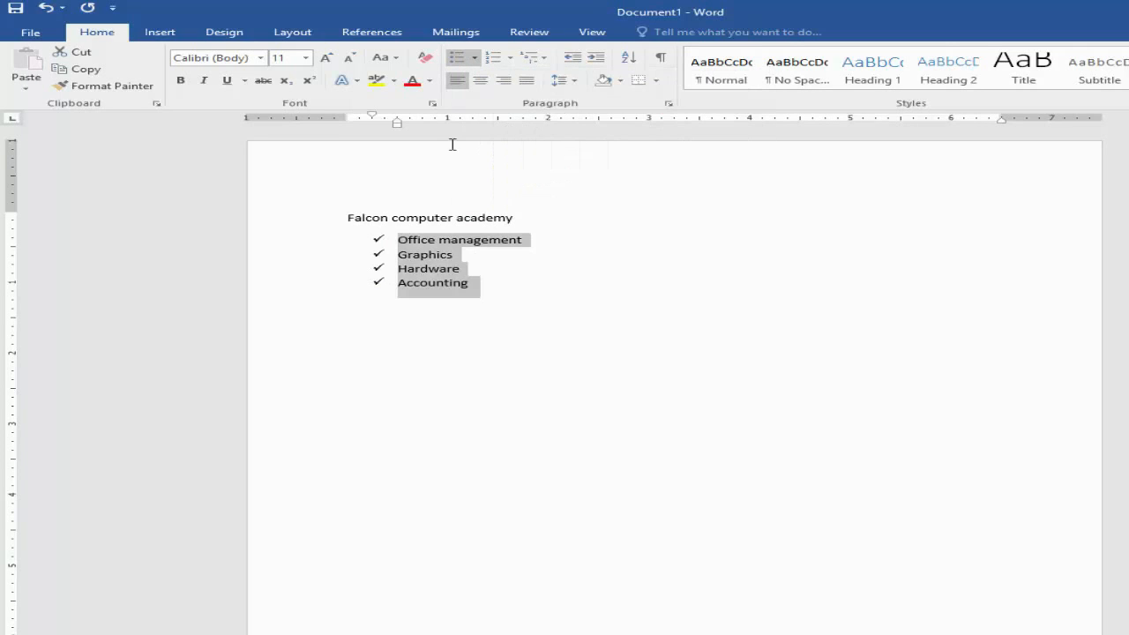
# Step: Add the bulleted items "Auto cad" and "3d max" after Accounting and end the list
pyautogui.click(489, 277)
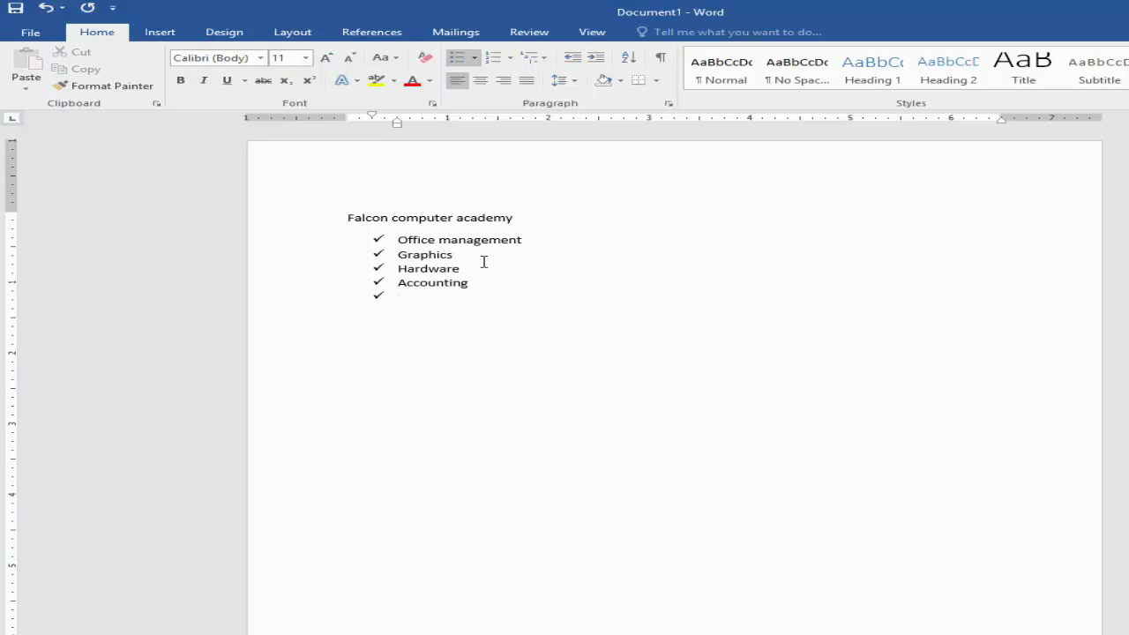
pyautogui.write('udc')
pyautogui.press('BackSpace')
pyautogui.press('BackSpace')
pyautogui.press('BackSpace')
pyautogui.write('to cad')
pyautogui.press('Return')
pyautogui.write('3d max')
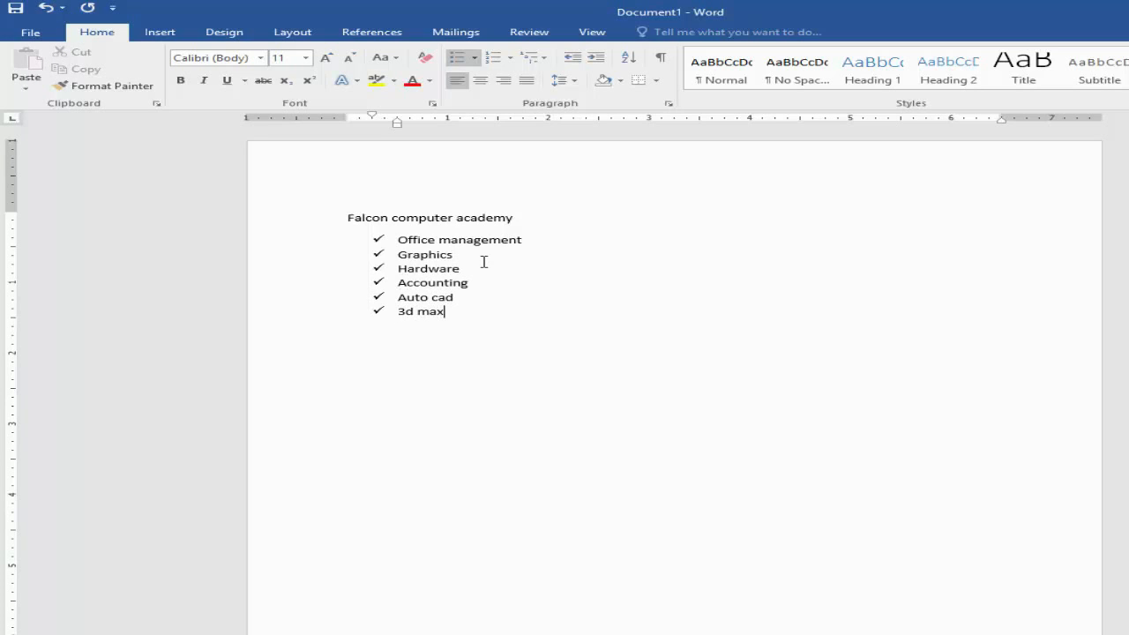
pyautogui.press('Return')
pyautogui.press('Return')
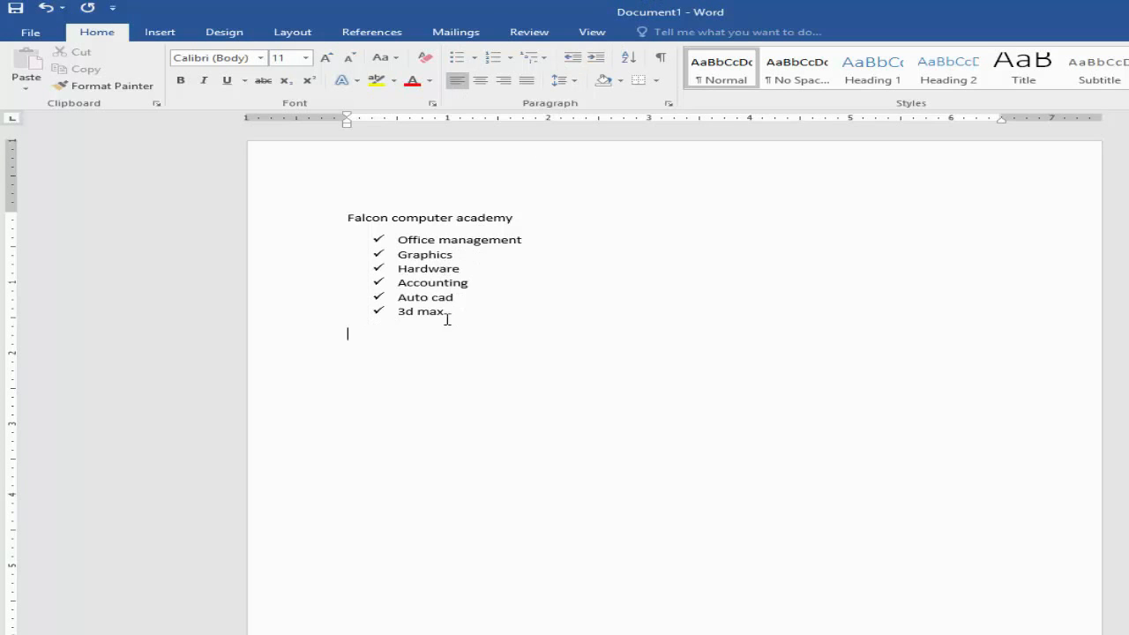
# Step: Remove the check mark bullets from all six list items and reapply the same bullet style
pyautogui.moveTo(446, 320); pyautogui.dragTo(396, 240)
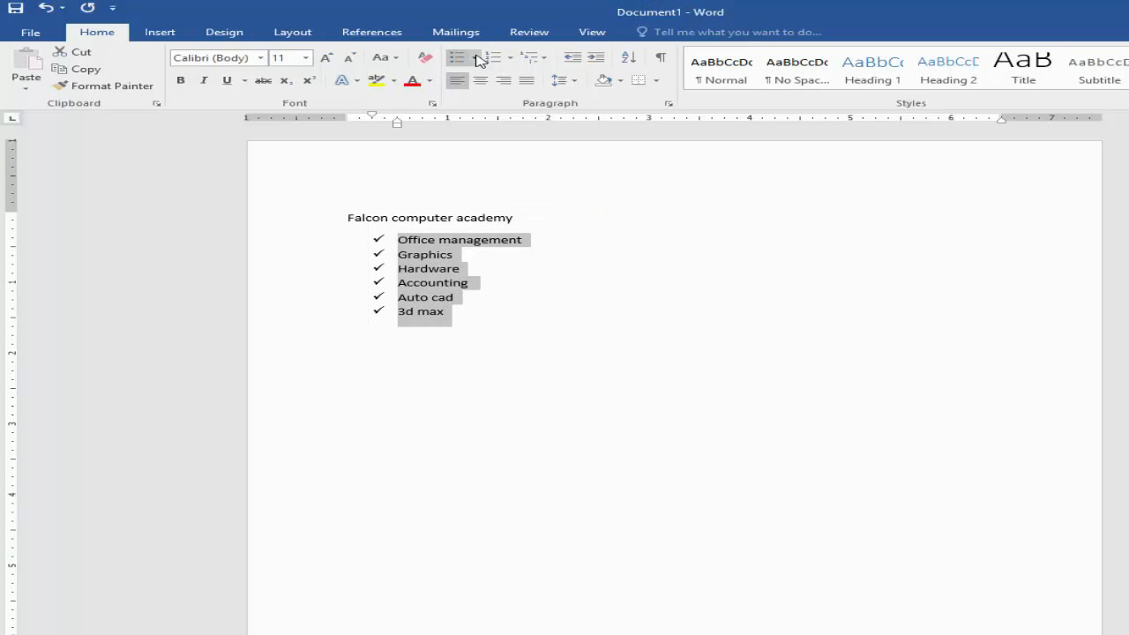
pyautogui.click(474, 58)
pyautogui.click(473, 150)
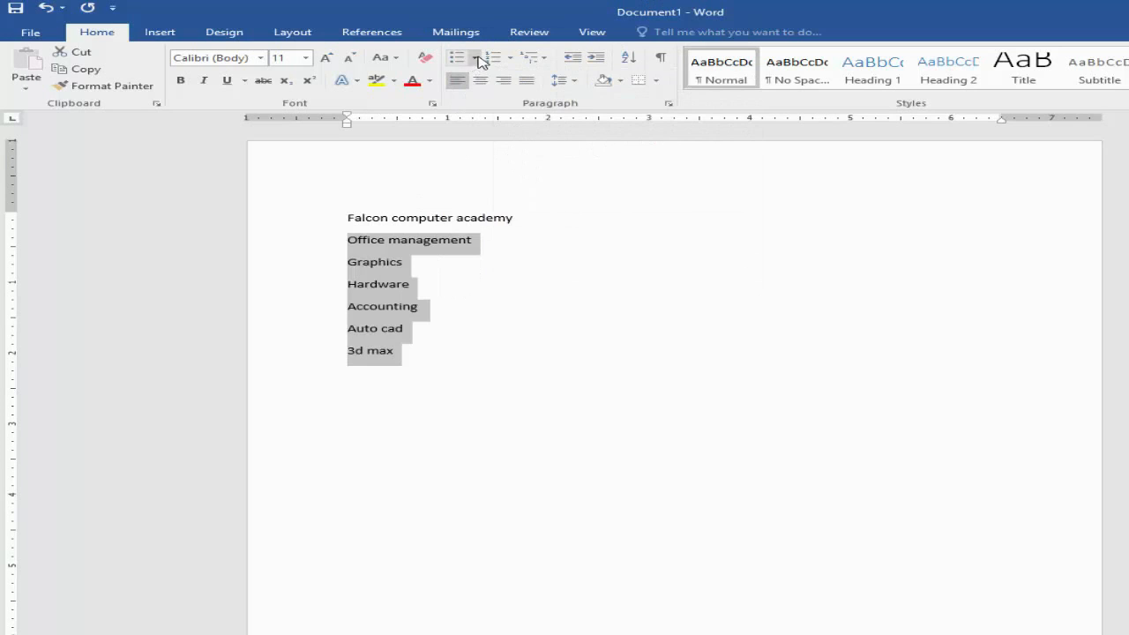
pyautogui.click(473, 58)
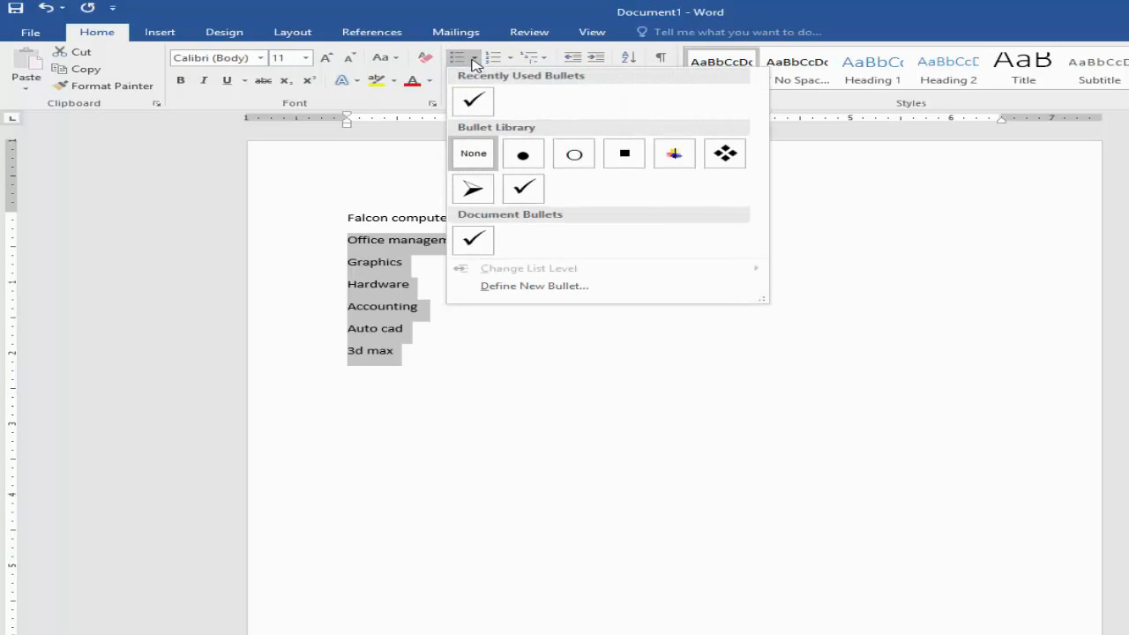
pyautogui.click(523, 190)
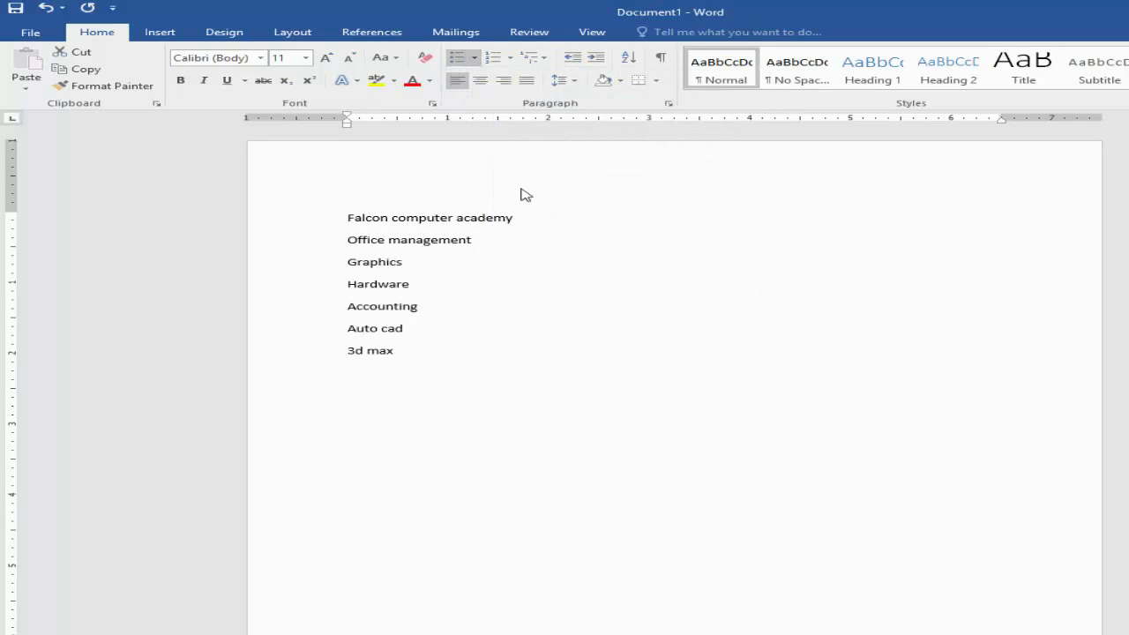
# Step: Define a new picture bullet from the image "front pages" on DISK2_VOL2 (E:) and apply it to the six list items
pyautogui.click(475, 58)
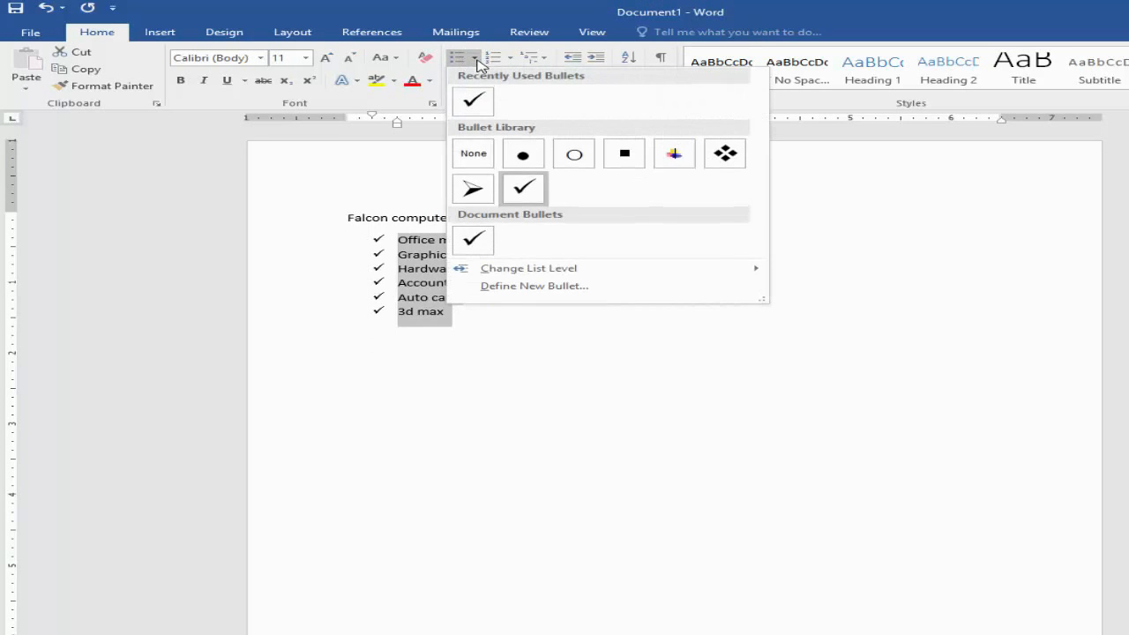
pyautogui.click(525, 289)
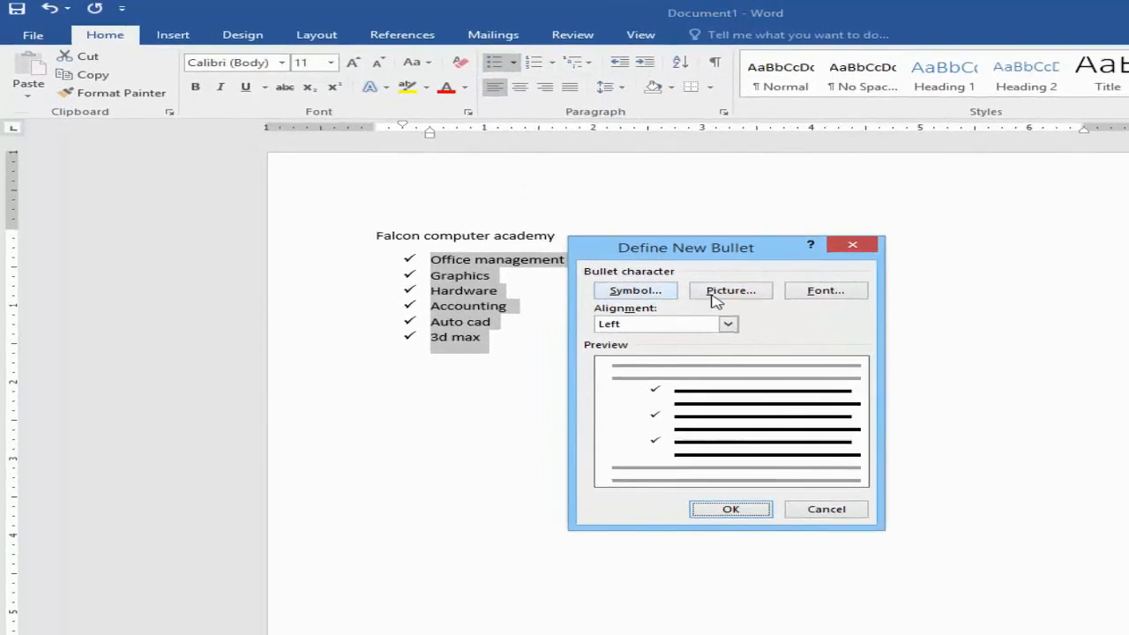
pyautogui.click(686, 272)
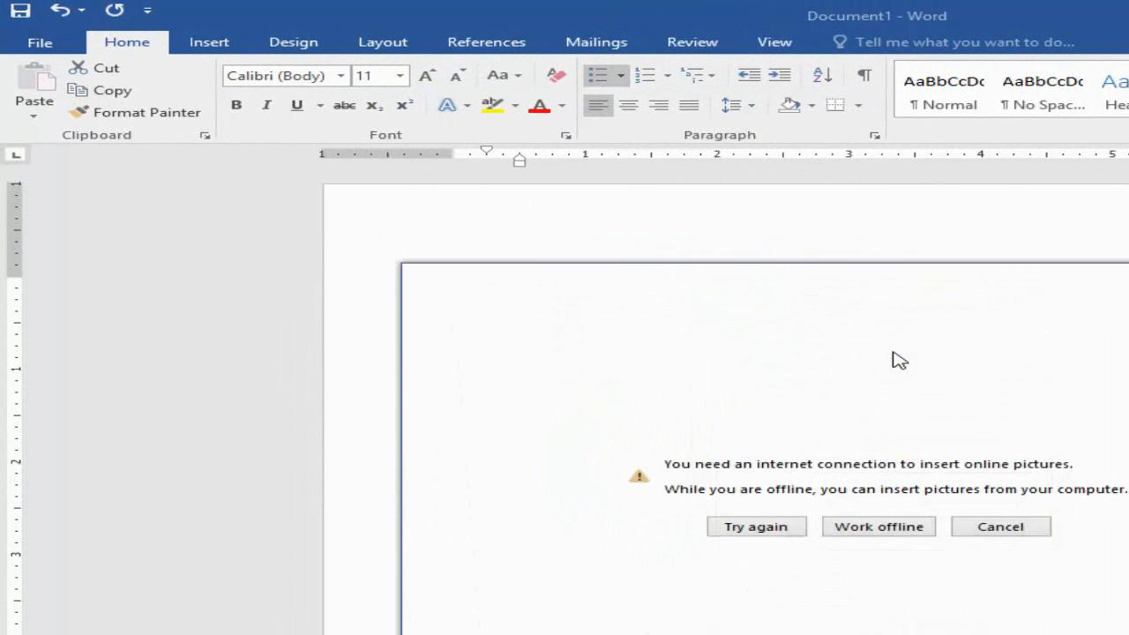
pyautogui.click(915, 533)
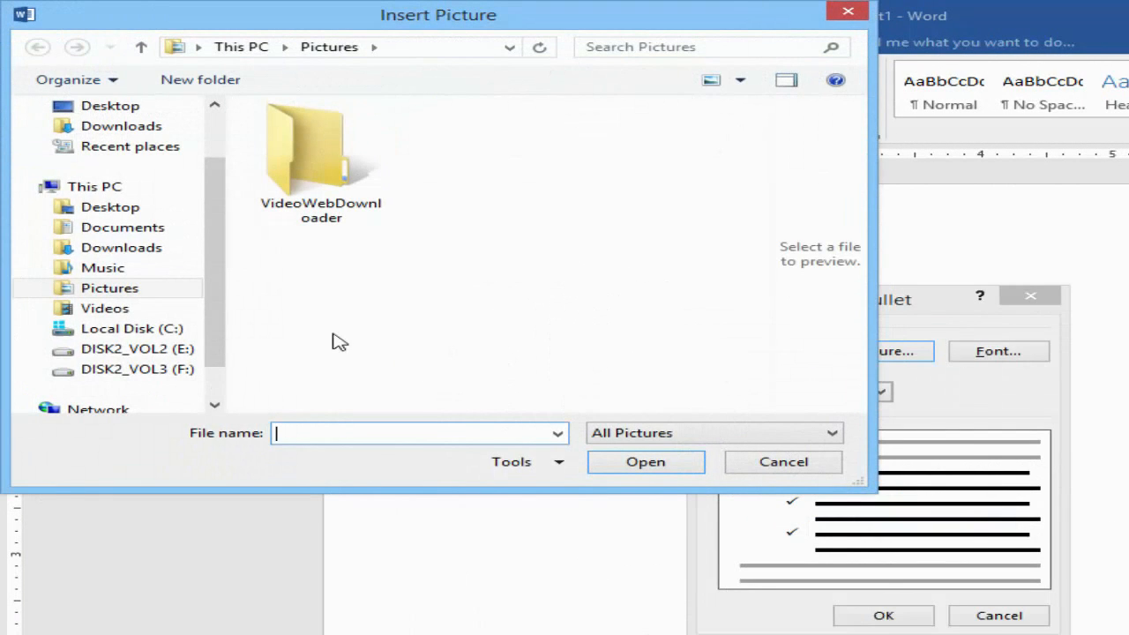
pyautogui.click(167, 351)
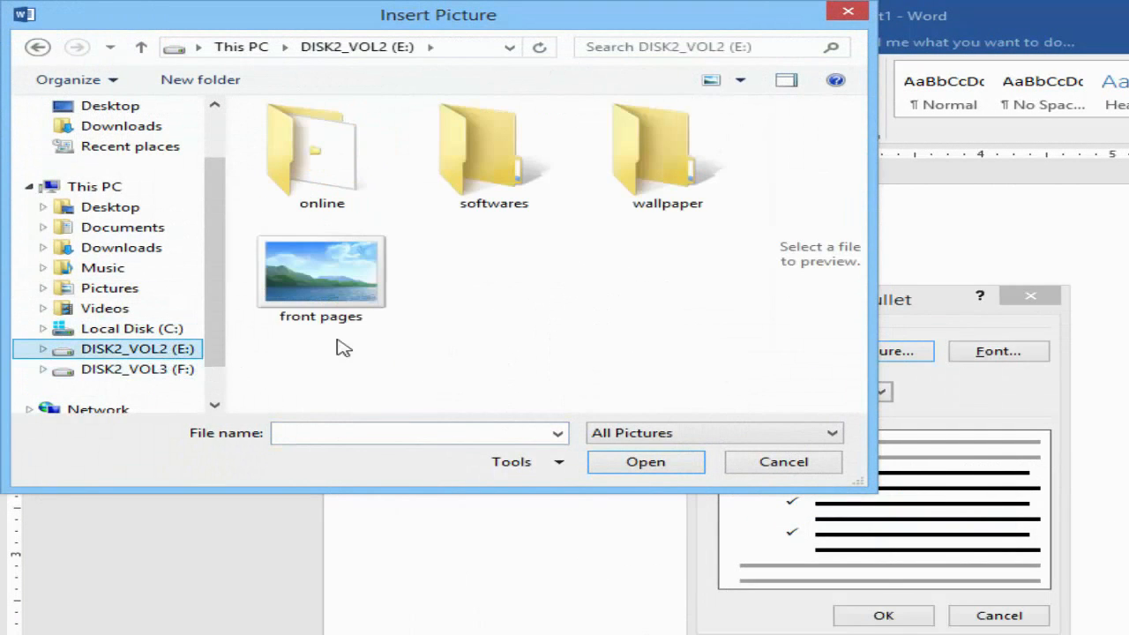
pyautogui.click(361, 320)
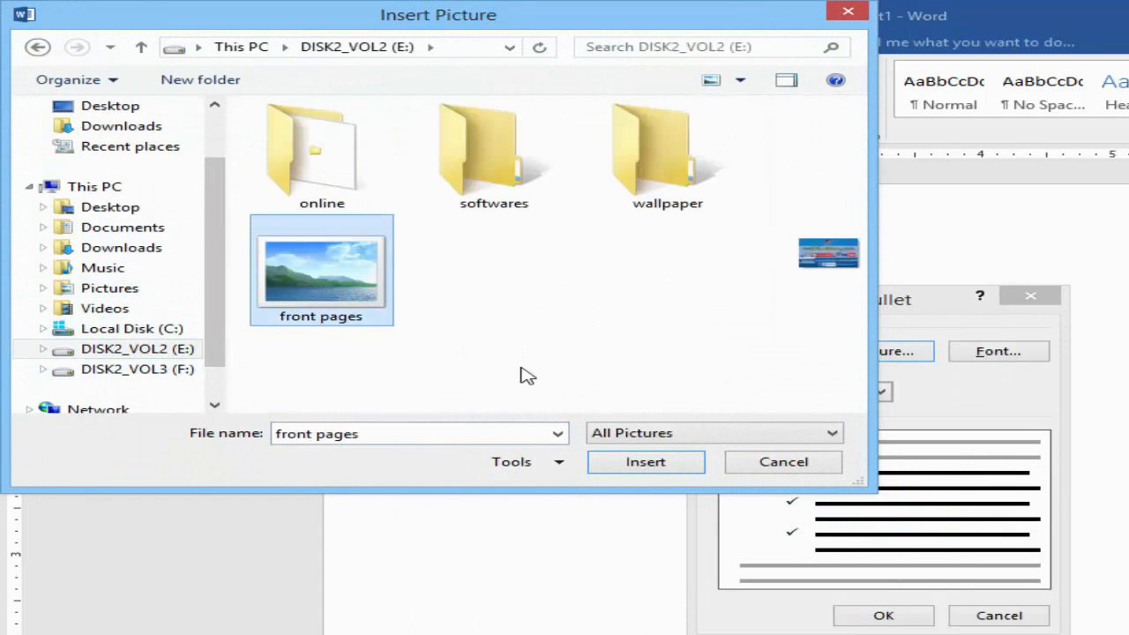
pyautogui.click(652, 466)
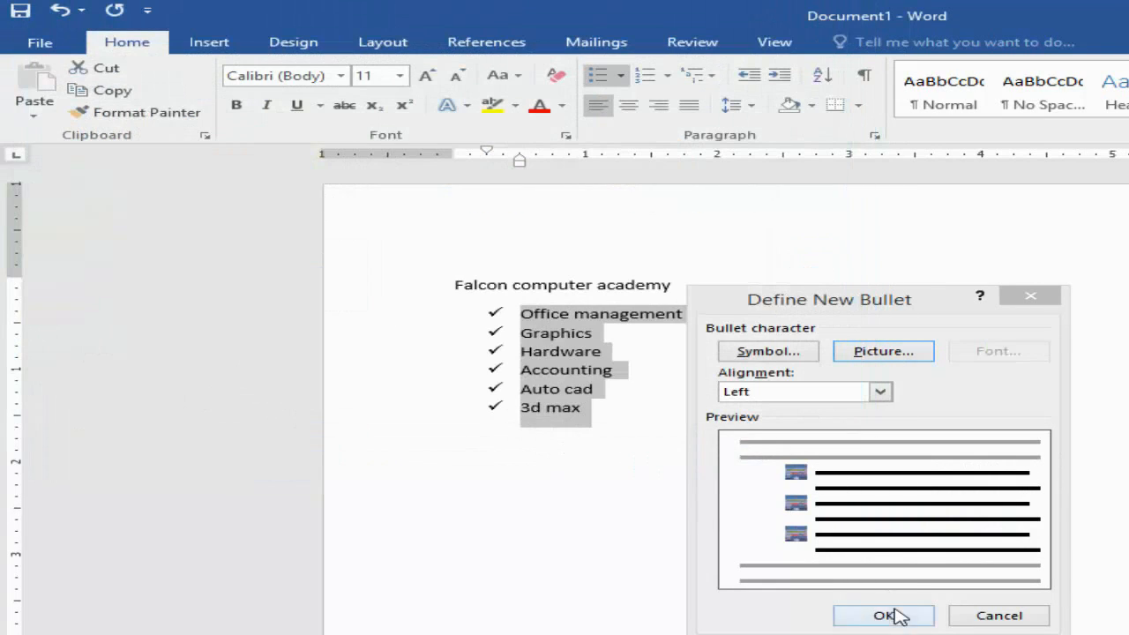
pyautogui.click(895, 611)
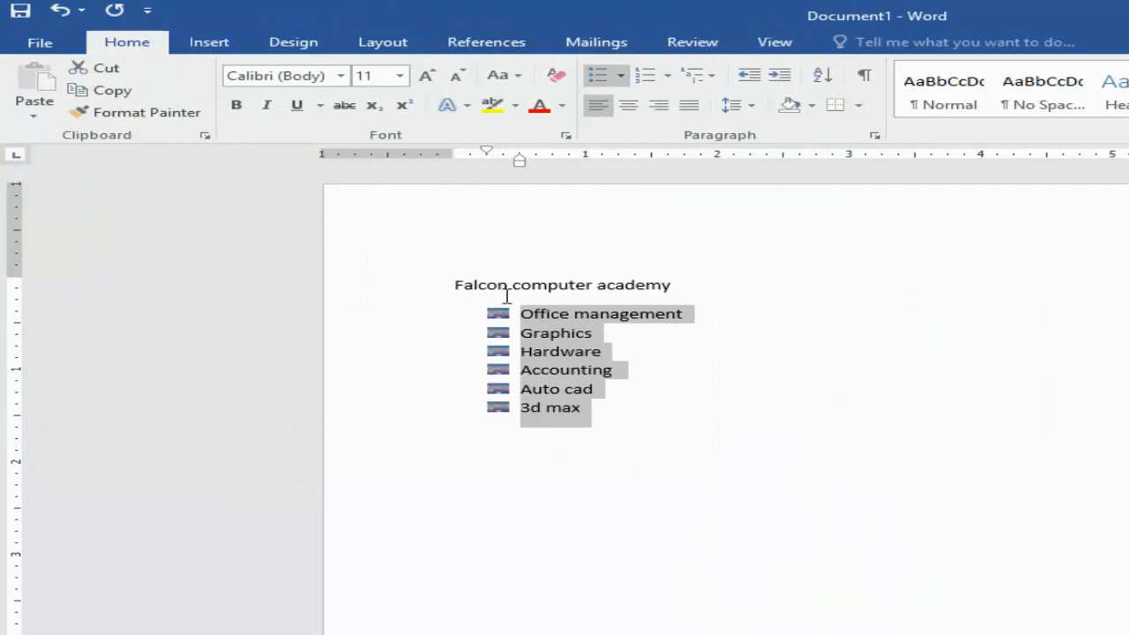
# Step: Enlarge the text of the six bulleted items to font size 36
pyautogui.click(427, 77)
pyautogui.click(427, 77)
pyautogui.click(427, 77)
pyautogui.click(426, 76)
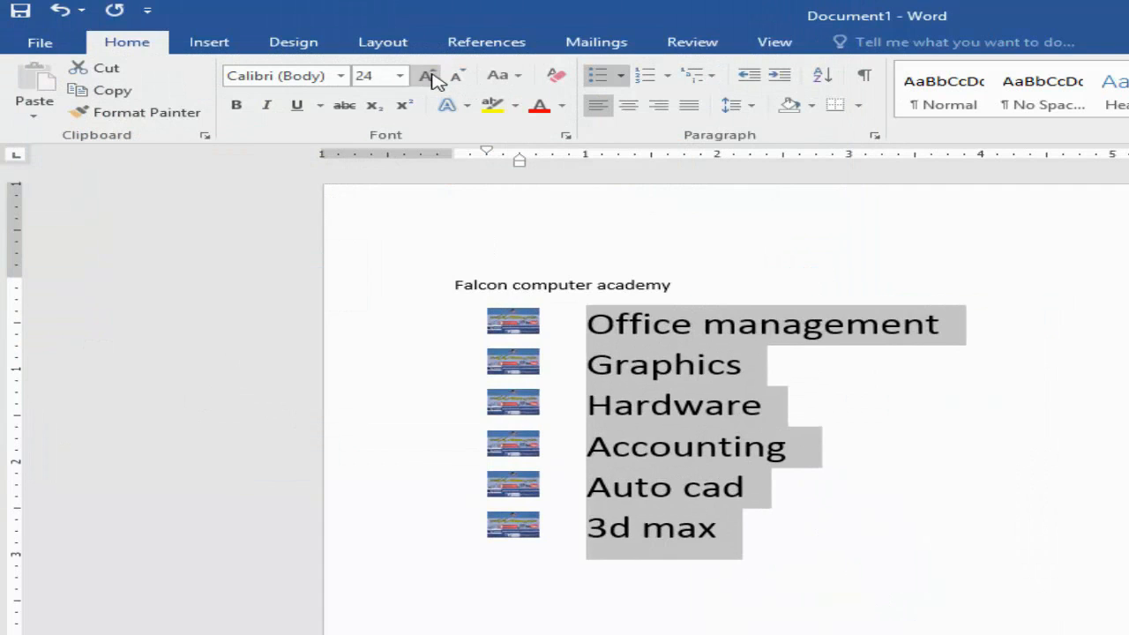
pyautogui.click(429, 77)
pyautogui.click(429, 77)
pyautogui.click(428, 77)
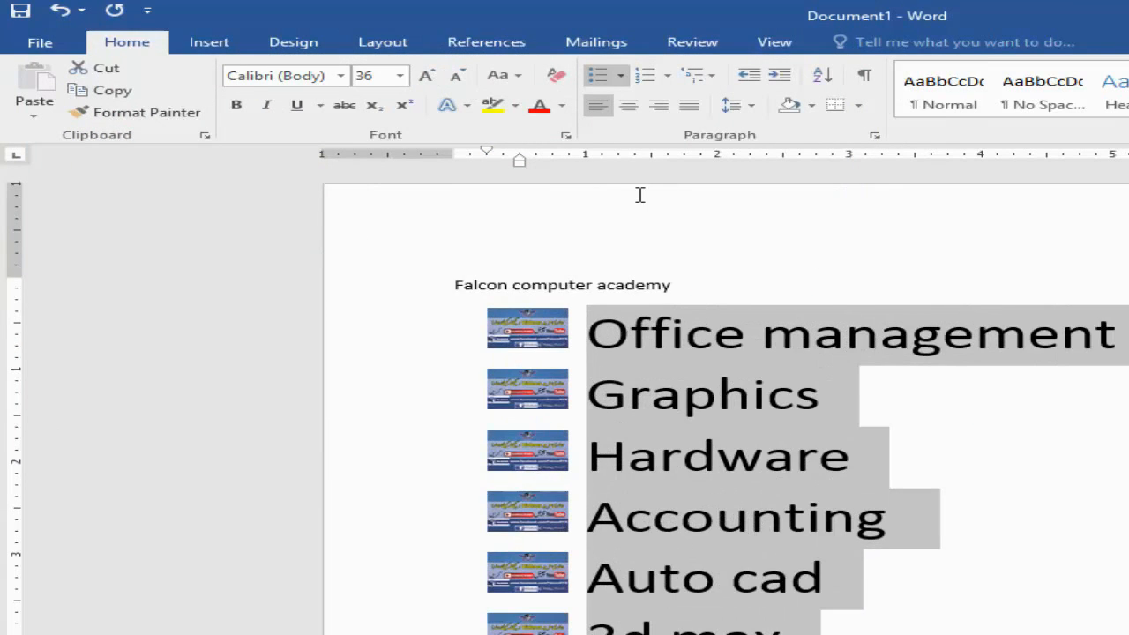
pyautogui.click(849, 394)
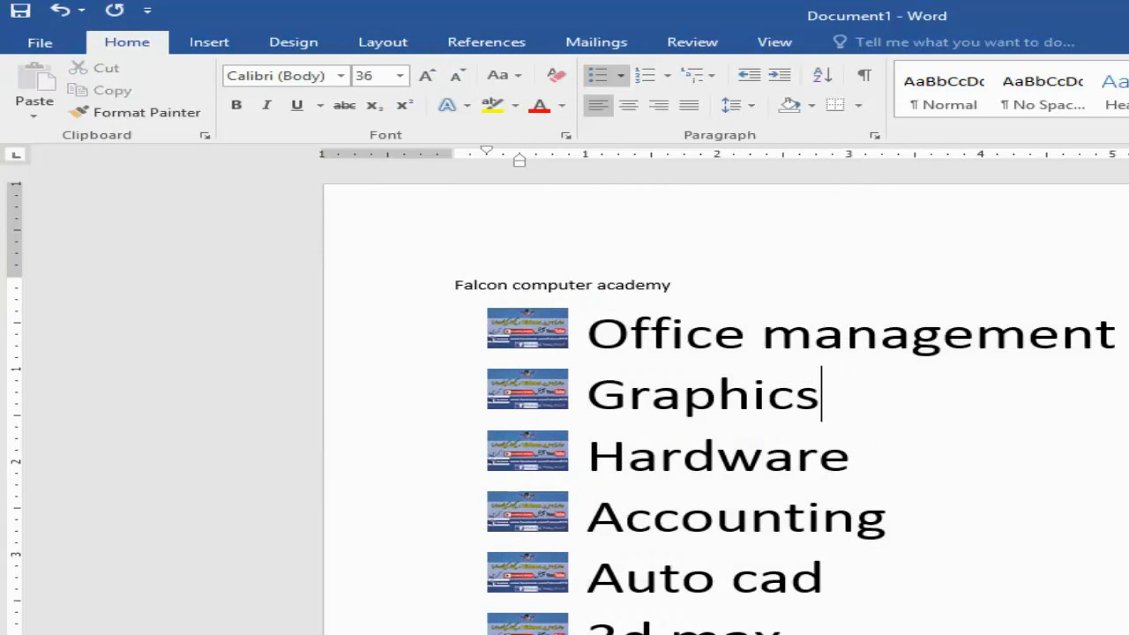
# Step: Replace the picture bullets on the six list items with lowercase Roman numbering (i., ii., iii.)
pyautogui.moveTo(784, 622); pyautogui.dragTo(607, 344)
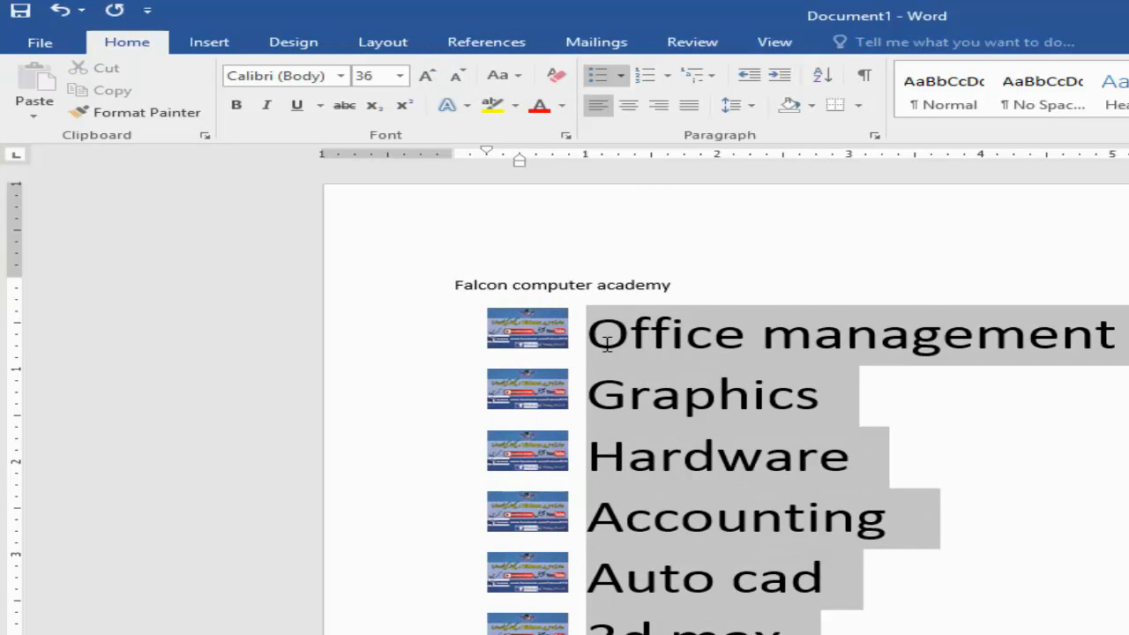
pyautogui.click(621, 77)
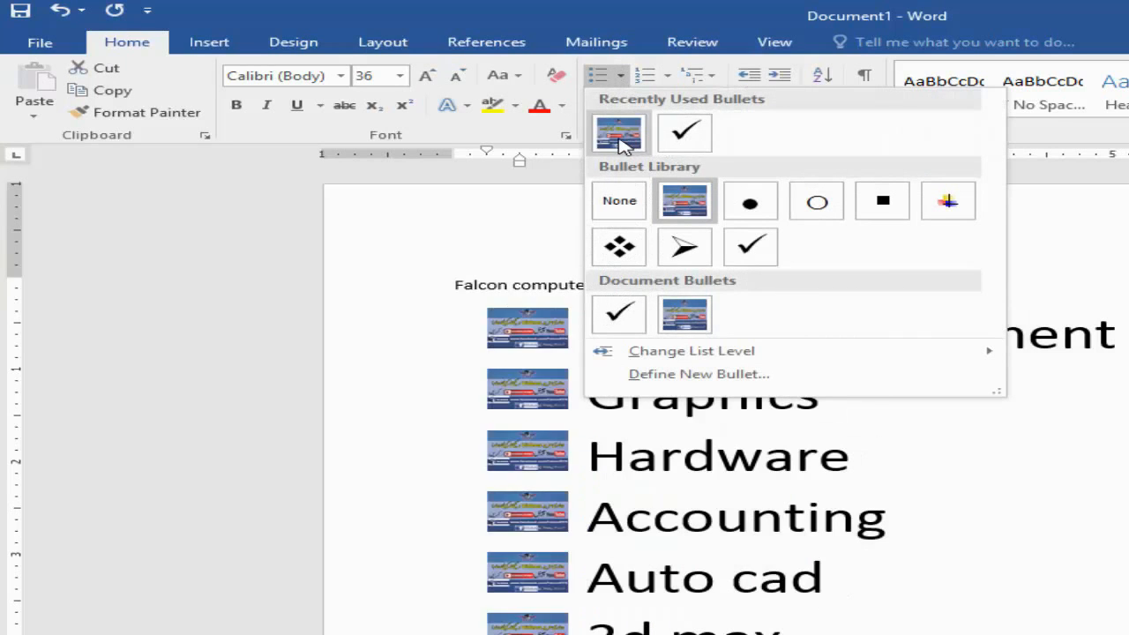
pyautogui.click(621, 208)
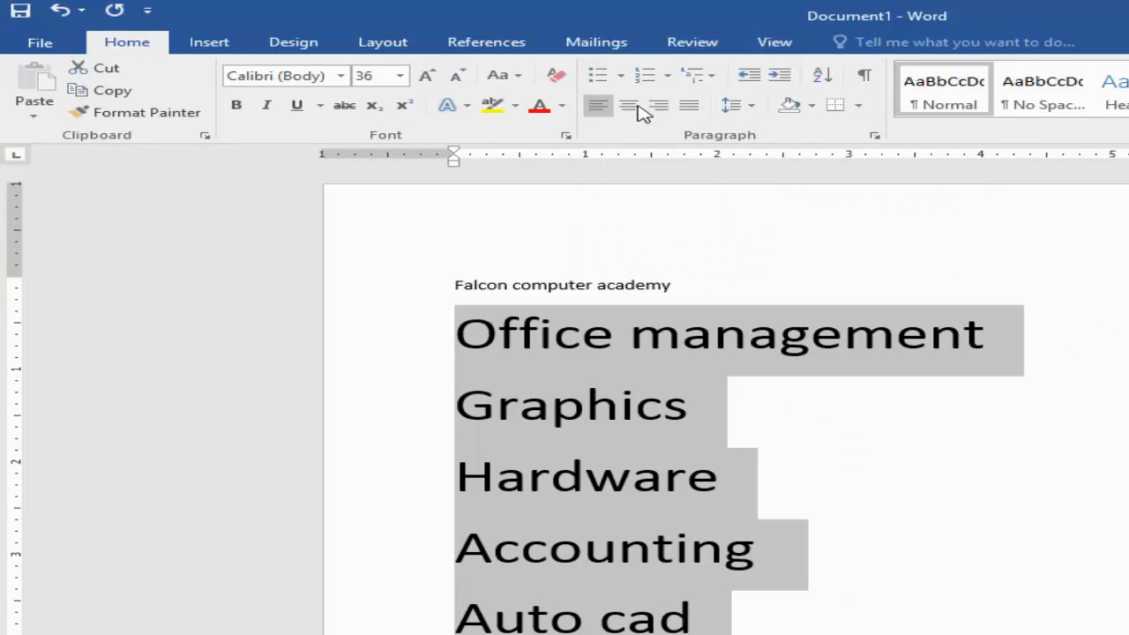
pyautogui.click(668, 76)
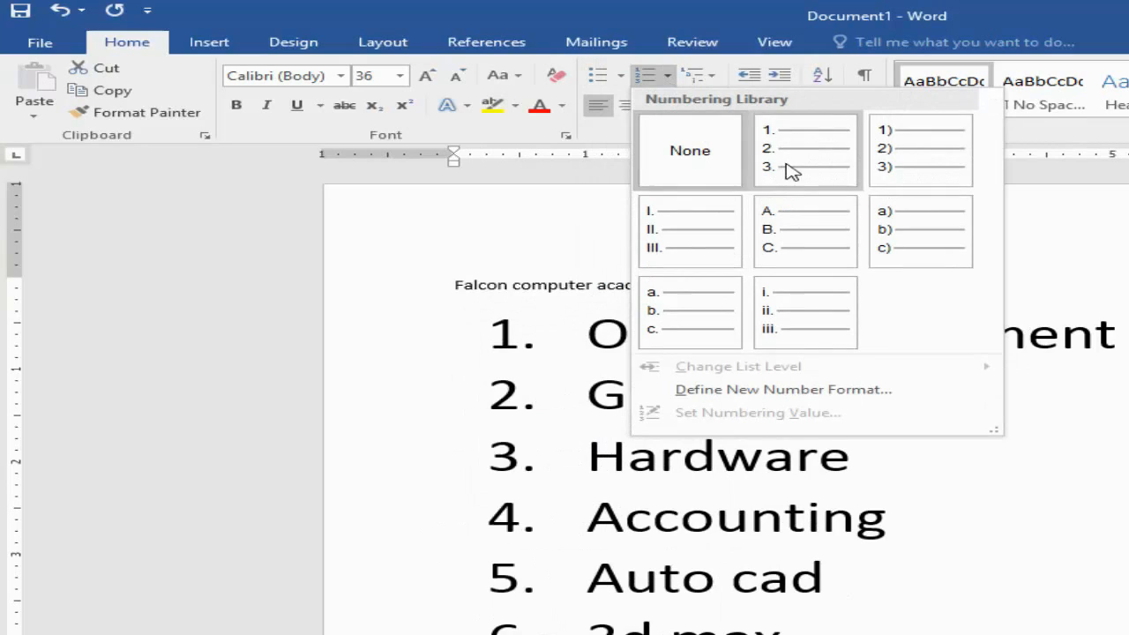
pyautogui.click(790, 313)
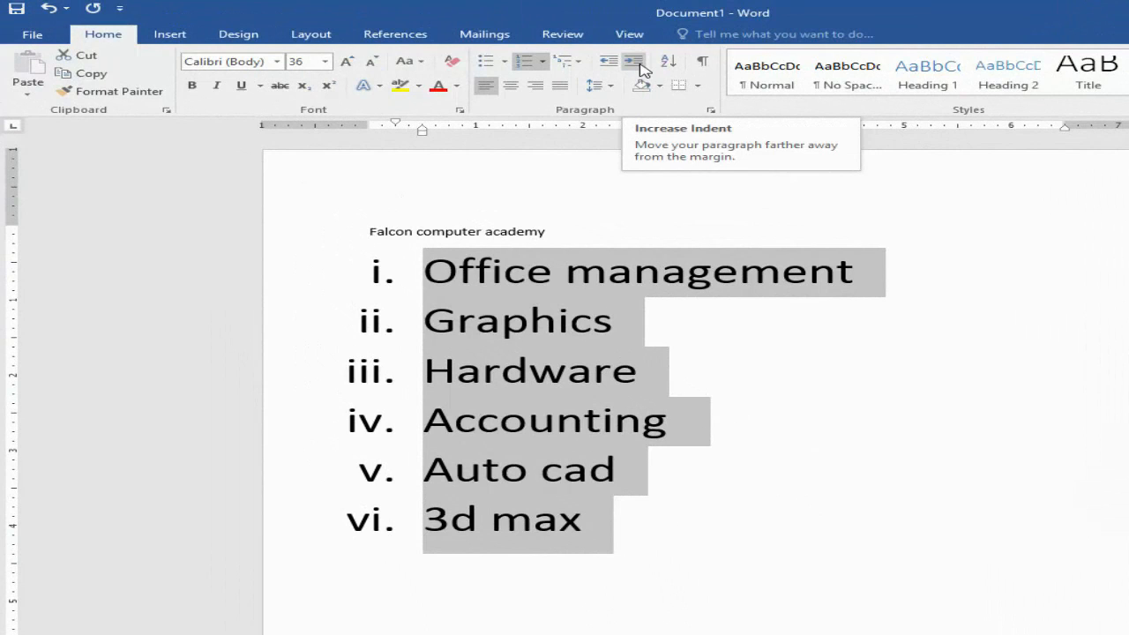
# Step: Increase the indent of the numbered list by several levels and reduce it by one, leaving its text at 2 inches
pyautogui.click(641, 67)
pyautogui.click(641, 66)
pyautogui.click(641, 66)
pyautogui.click(641, 66)
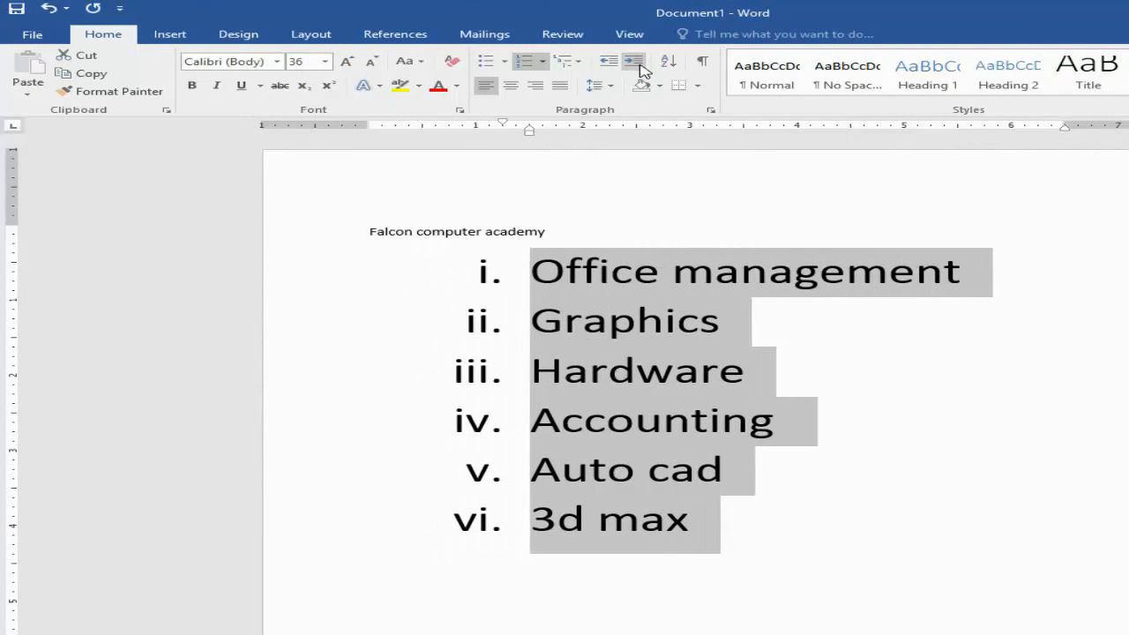
pyautogui.click(641, 66)
pyautogui.click(641, 66)
pyautogui.click(618, 65)
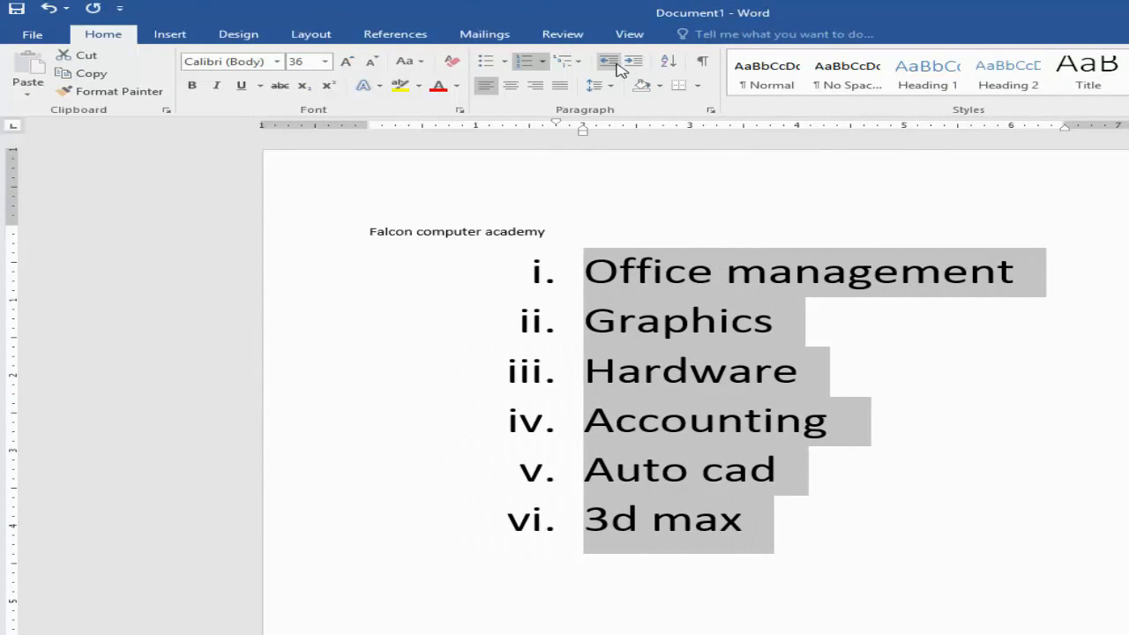
# Step: Reduce the numbered list's indent until its text sits at 0.25 inch, and clear the entire document
pyautogui.click(618, 65)
pyautogui.click(618, 66)
pyautogui.click(618, 65)
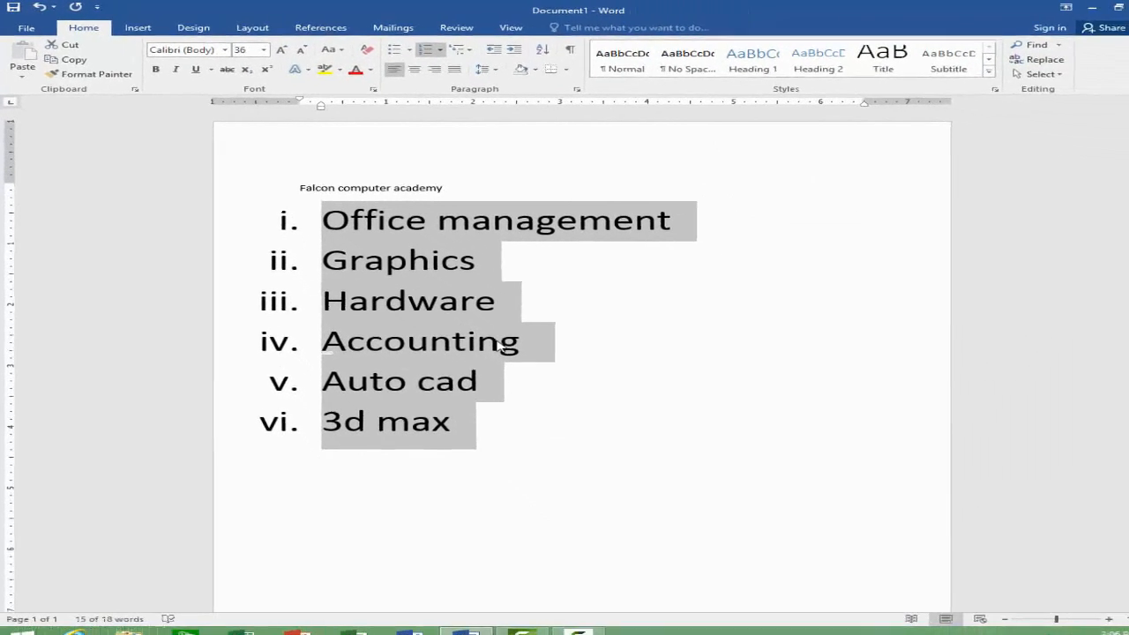
pyautogui.hotkey('ctrl', 'a')
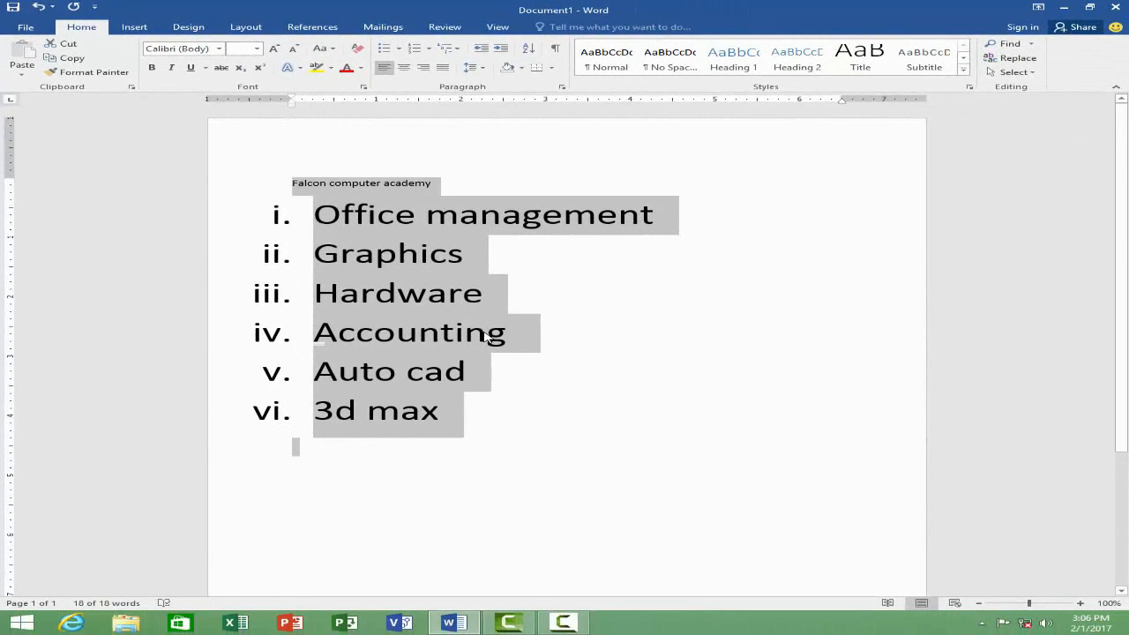
pyautogui.press('Delete')
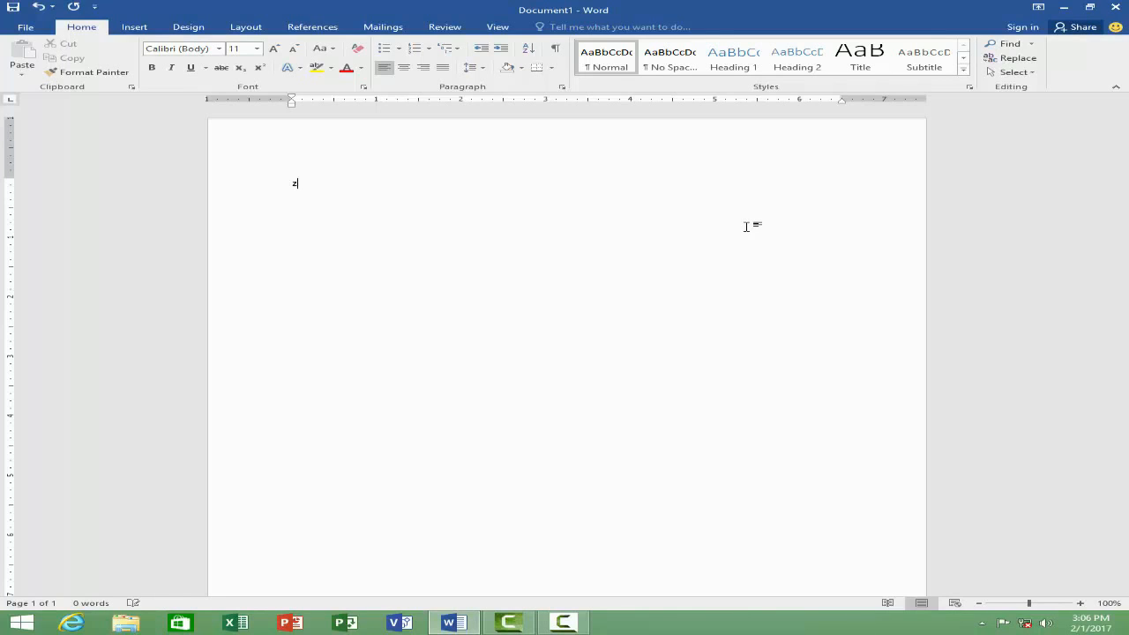
# Step: Enter an unsorted list of ten first names, one per line, in the empty document
pyautogui.write('ahid')
pyautogui.press('Return')
pyautogui.write('zeeshan')
pyautogui.press('Return')
pyautogui.write('majid')
pyautogui.press('Return')
pyautogui.write('rashid')
pyautogui.press('Return')
pyautogui.write('kashif')
pyautogui.press('Return')
pyautogui.write('javed')
pyautogui.press('Return')
pyautogui.write('raza')
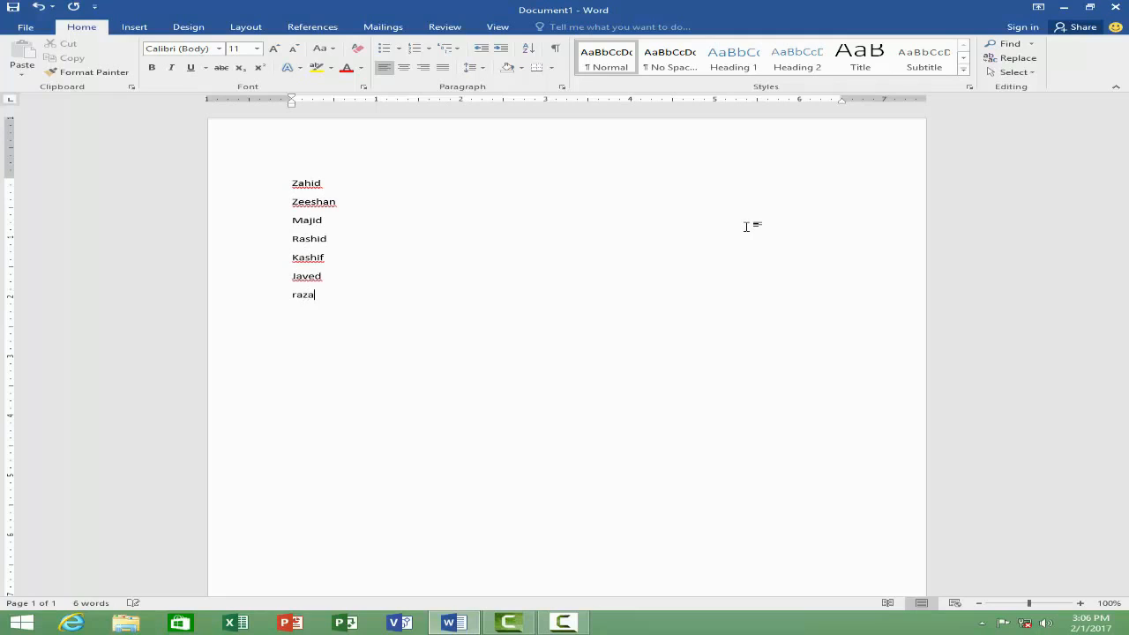
pyautogui.press('Return')
pyautogui.write('asit')
pyautogui.press('Return')
pyautogui.write('aamir')
pyautogui.press('Return')
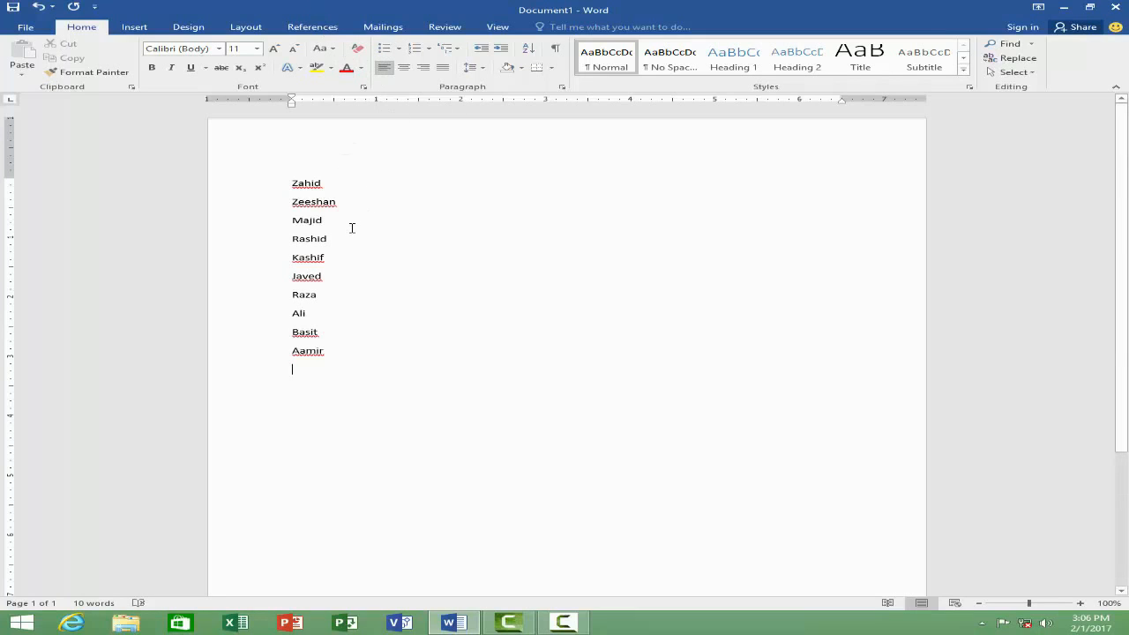
# Step: Sort the ten names by paragraph as text in ascending order, with no header row
pyautogui.moveTo(335, 354); pyautogui.dragTo(266, 184)
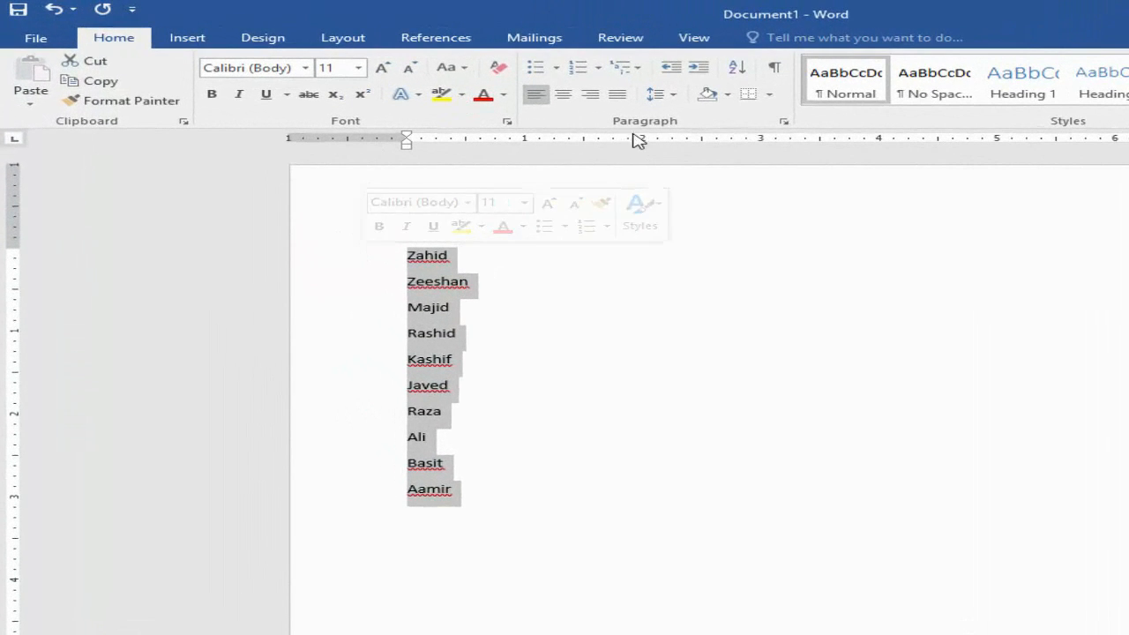
pyautogui.click(737, 69)
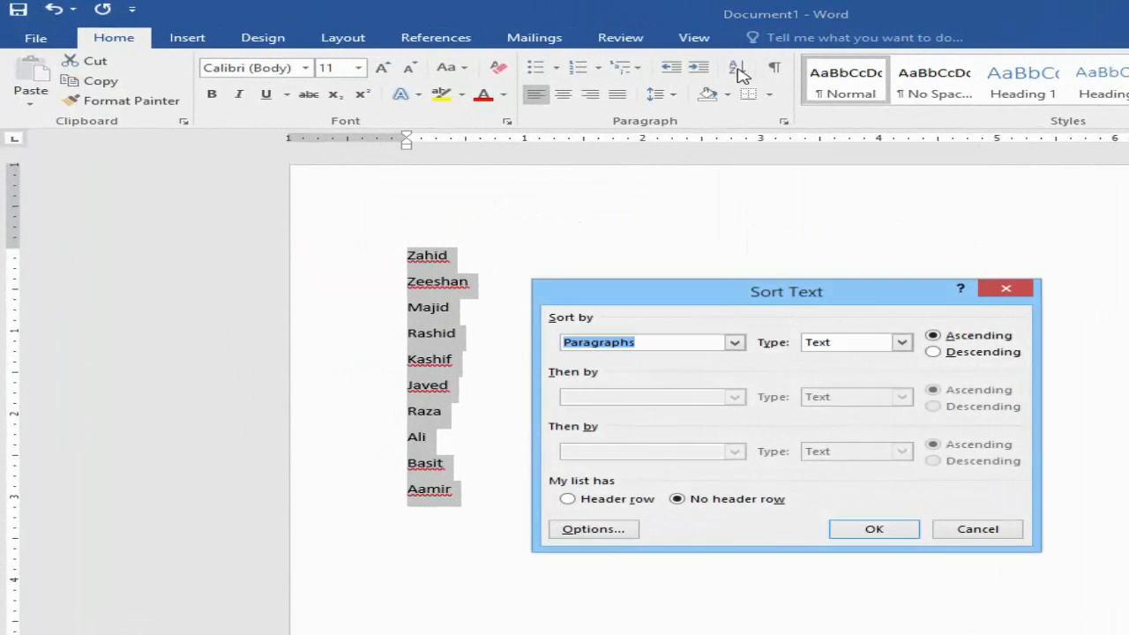
pyautogui.click(902, 343)
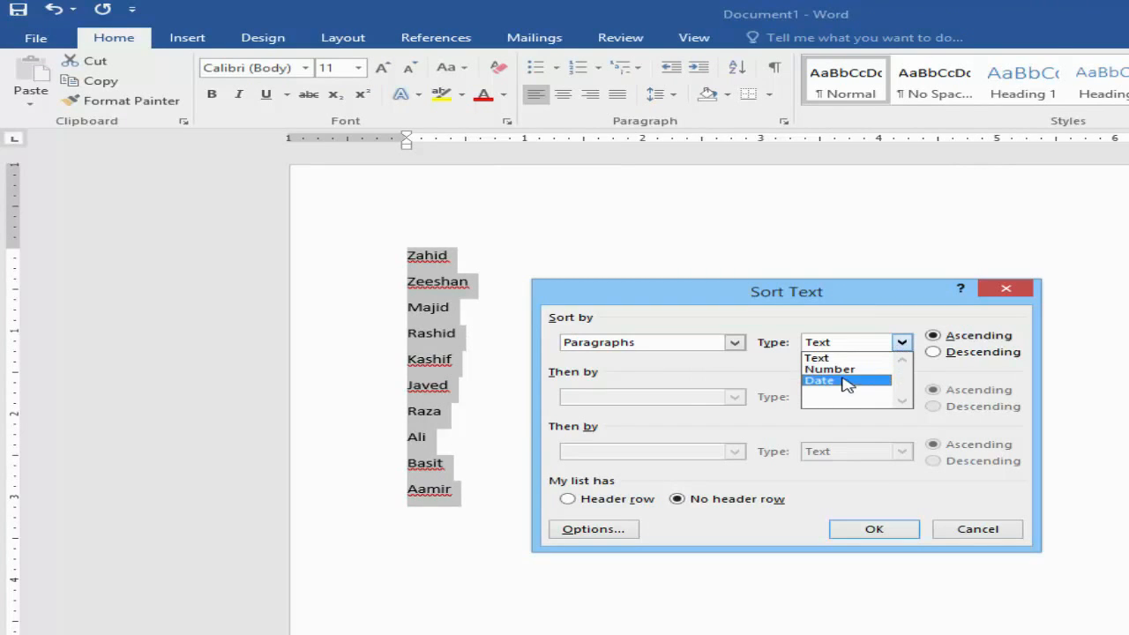
pyautogui.click(838, 358)
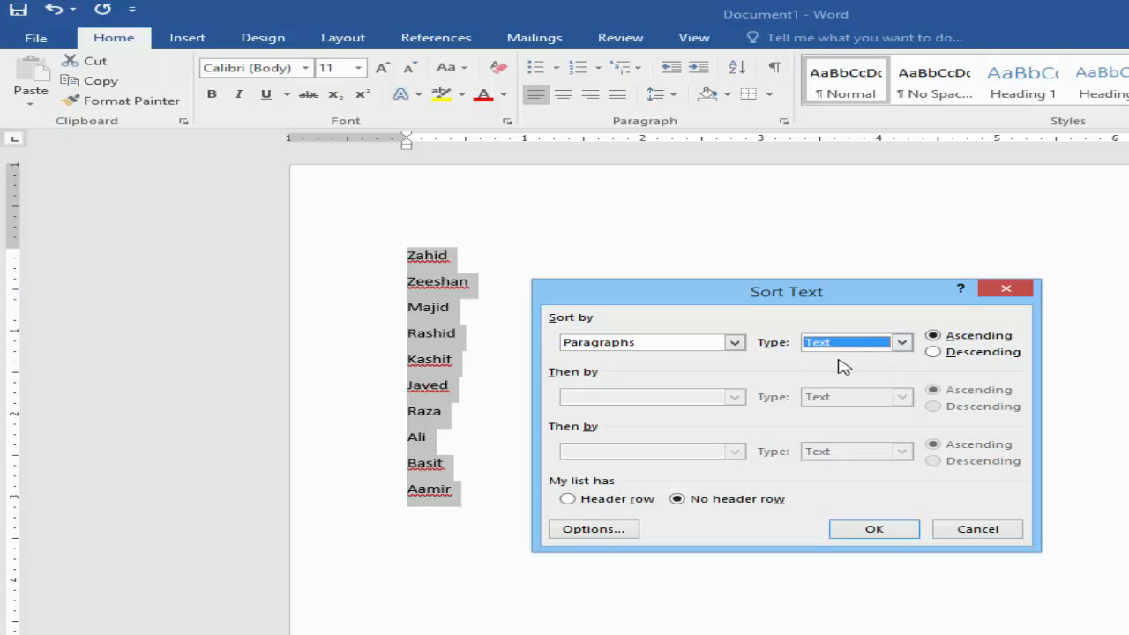
pyautogui.click(935, 336)
pyautogui.click(869, 532)
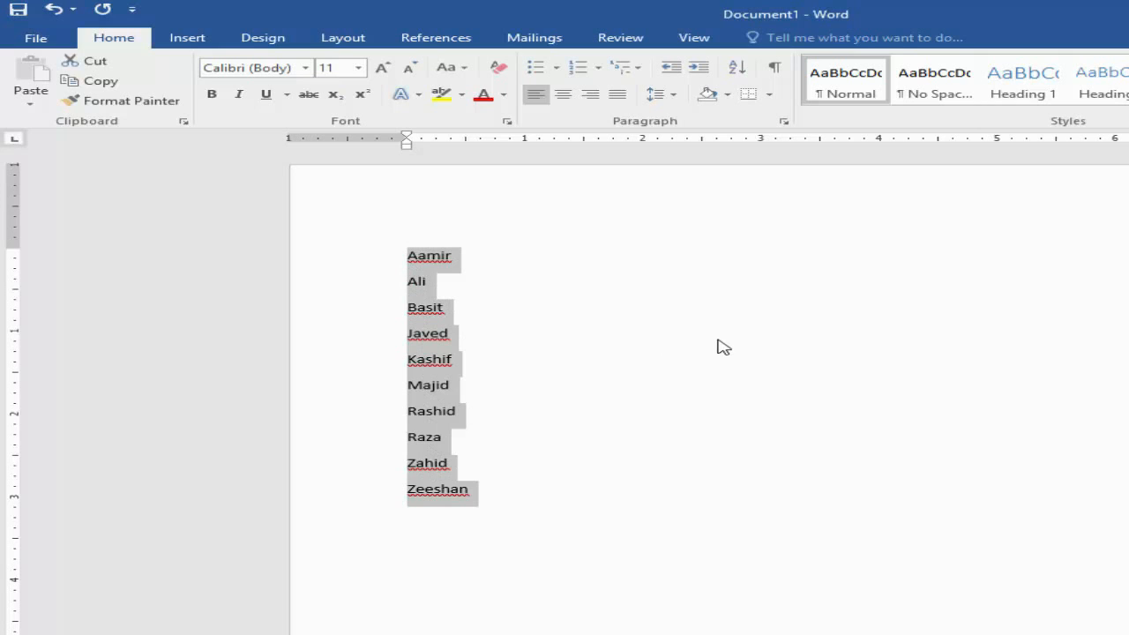
# Step: Sort the name list again in descending order and select the whole document
pyautogui.click(737, 68)
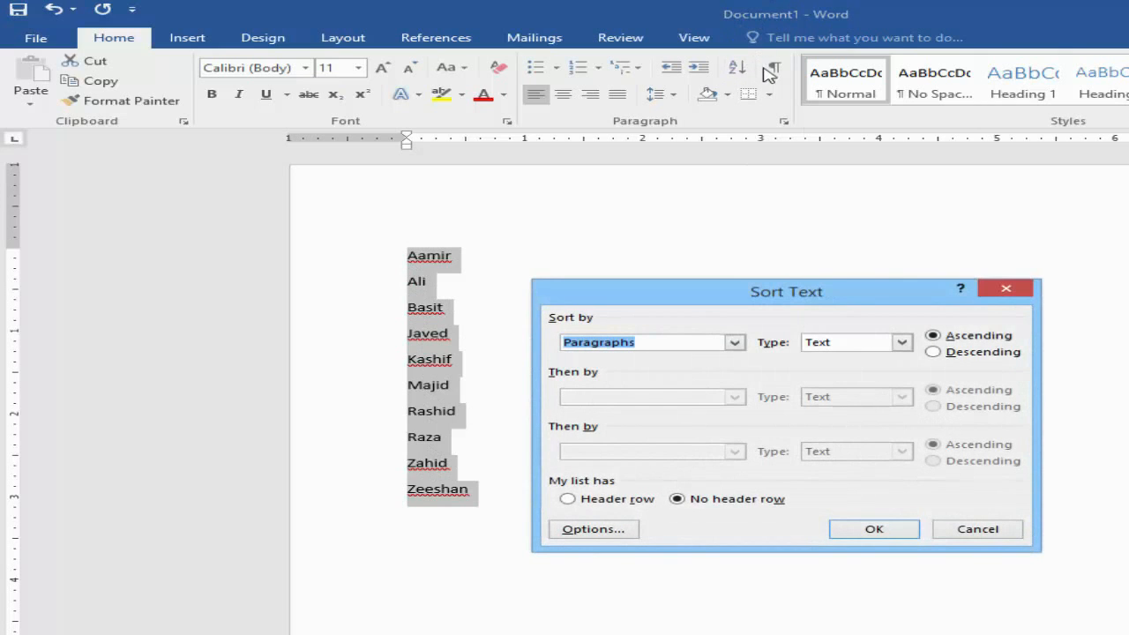
pyautogui.click(982, 352)
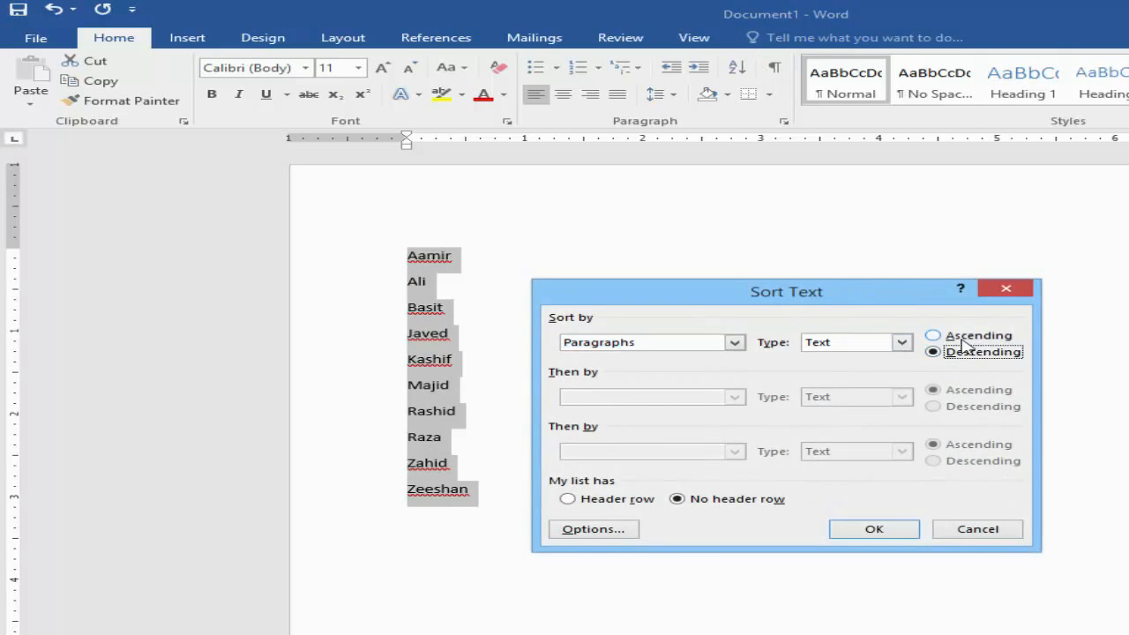
pyautogui.click(879, 532)
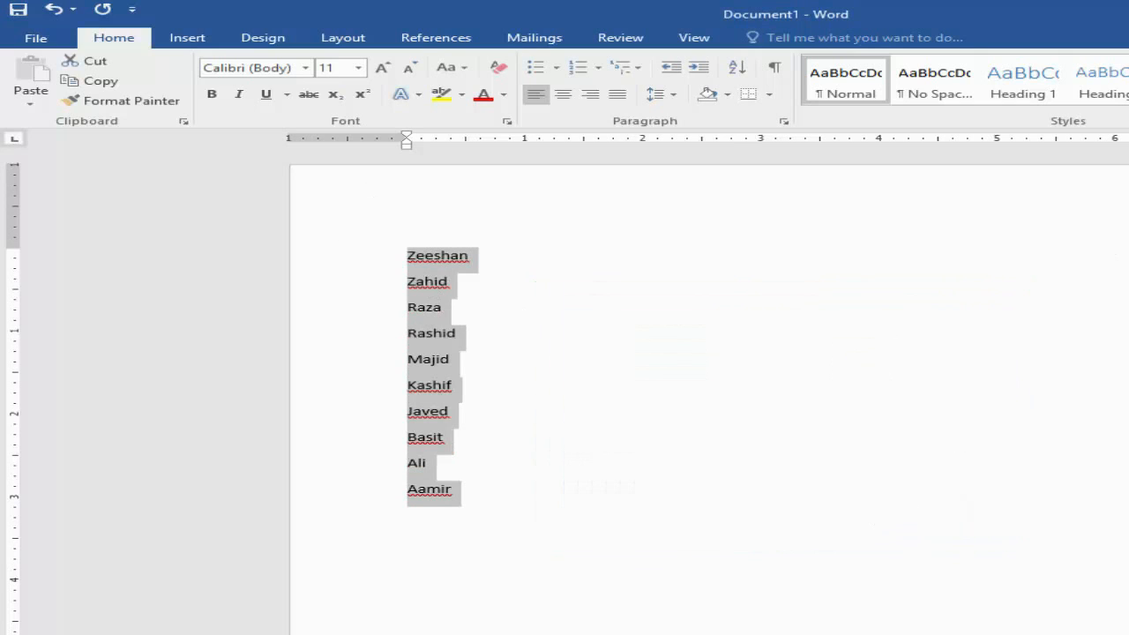
pyautogui.click(546, 353)
pyautogui.hotkey('ctrl', 'a')
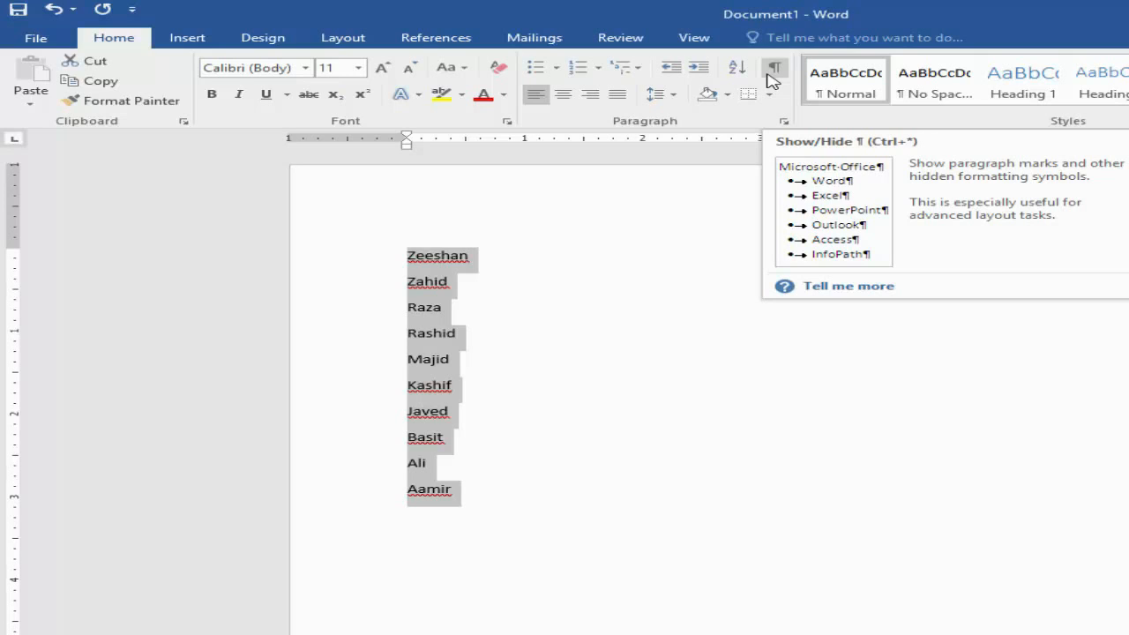
# Step: Add tabs, spaces and empty paragraphs below the last name and show the hidden formatting marks
pyautogui.click(520, 513)
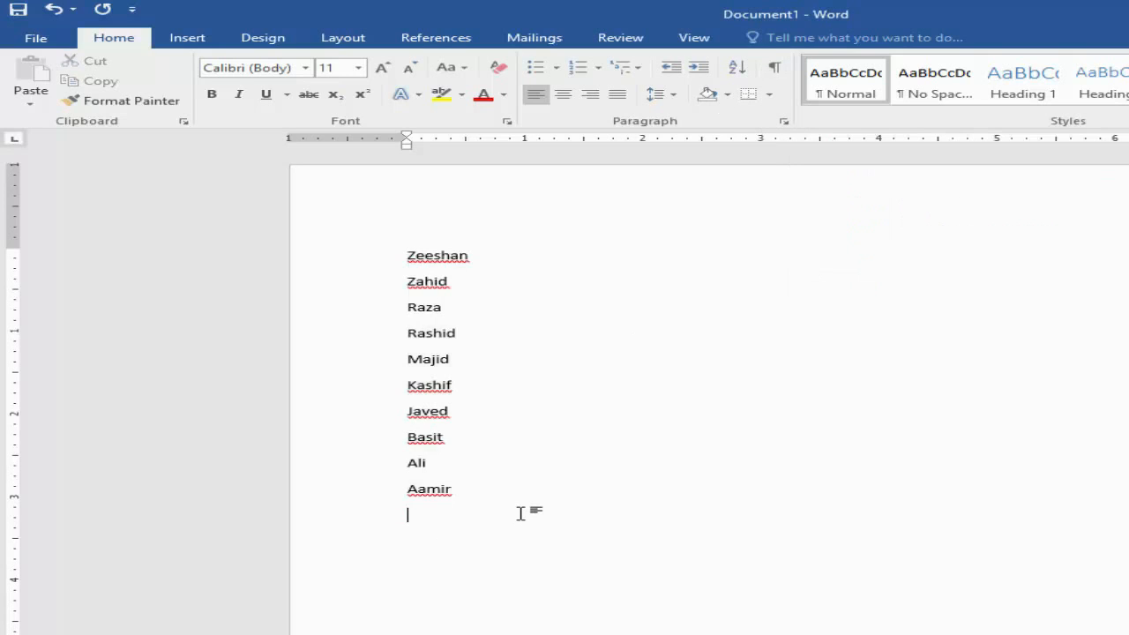
pyautogui.press('Tab')
pyautogui.press('Tab')
pyautogui.press('Tab')
pyautogui.press('Tab')
pyautogui.press('Tab')
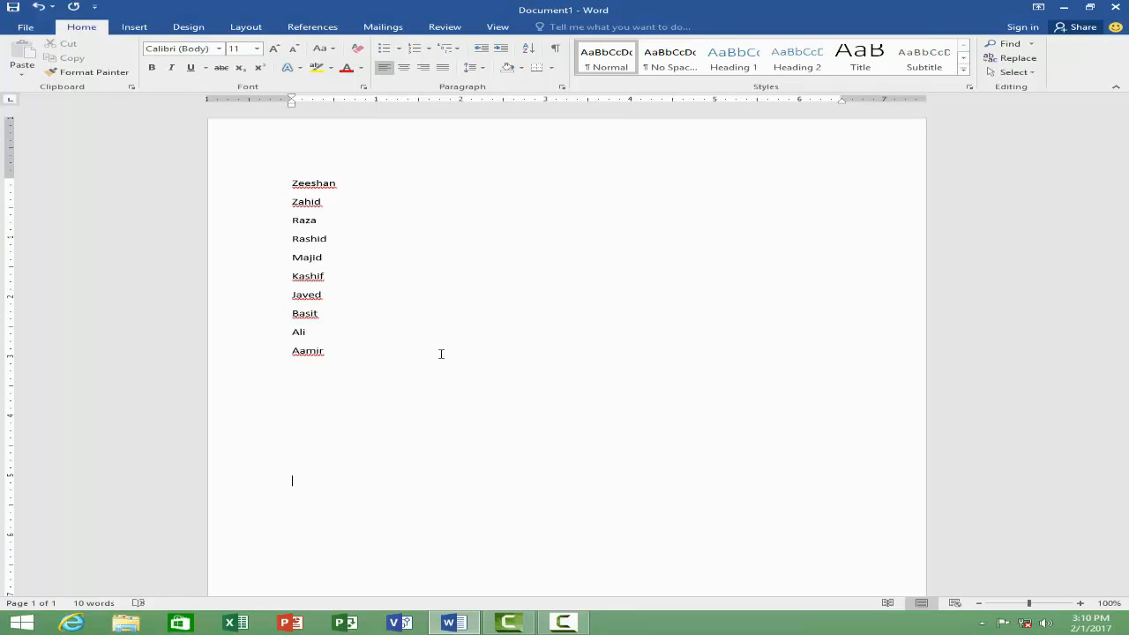
pyautogui.click(556, 51)
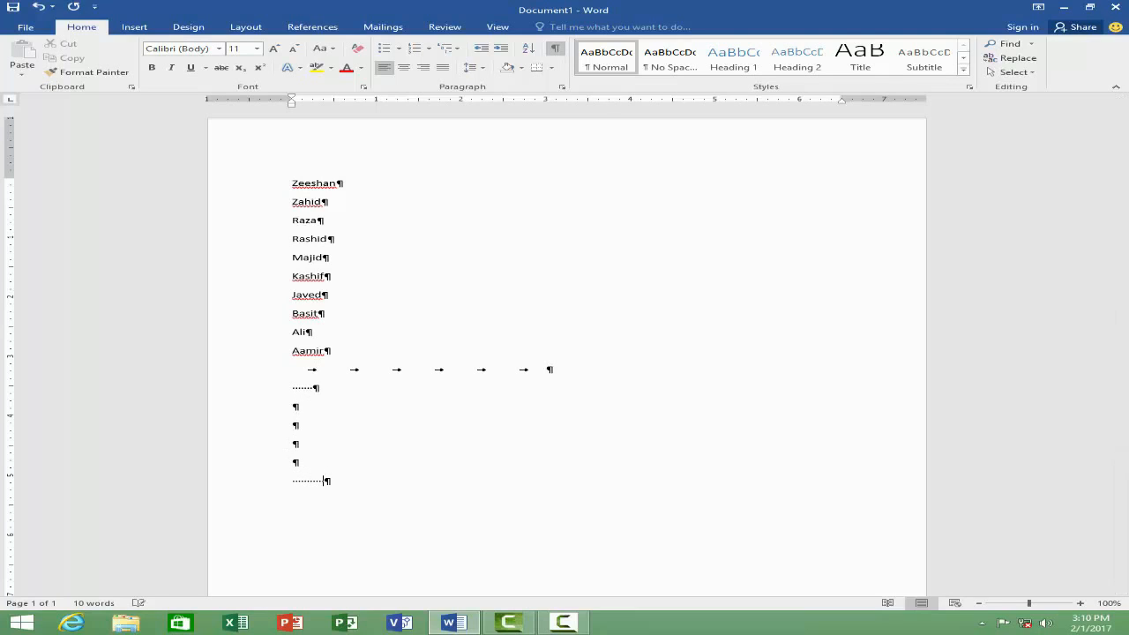
# Step: Insert further tabs and empty paragraphs below the name list and hide the formatting marks
pyautogui.press('Tab')
pyautogui.press('Tab')
pyautogui.press('Tab')
pyautogui.press('Tab')
pyautogui.press('Tab')
pyautogui.press('Return')
pyautogui.press('Return')
pyautogui.press('Return')
pyautogui.press('Return')
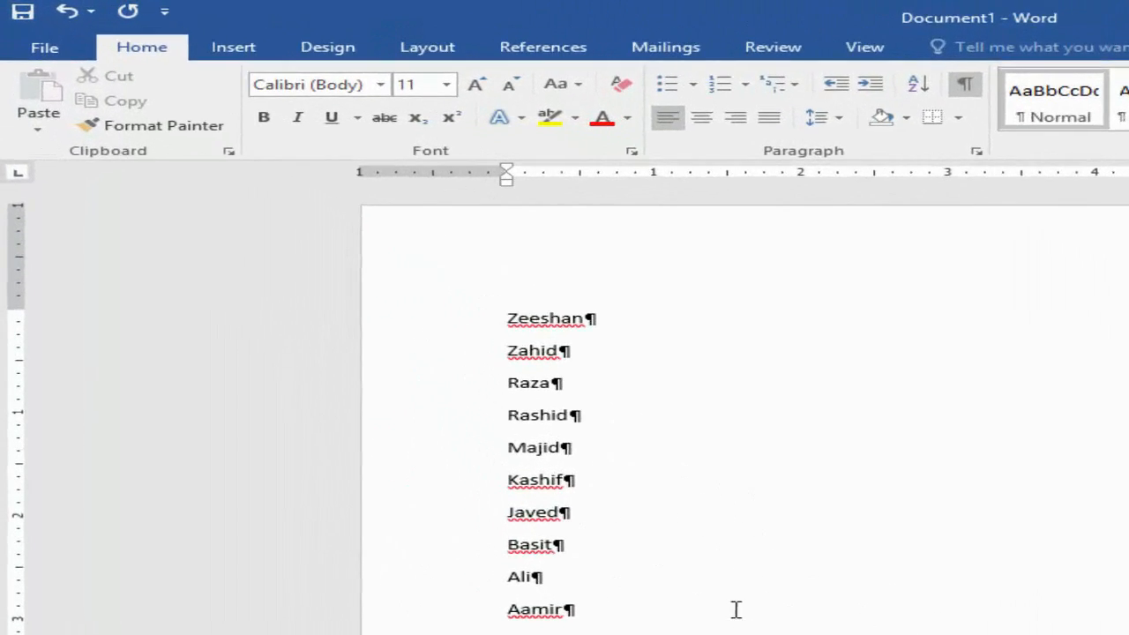
pyautogui.click(964, 83)
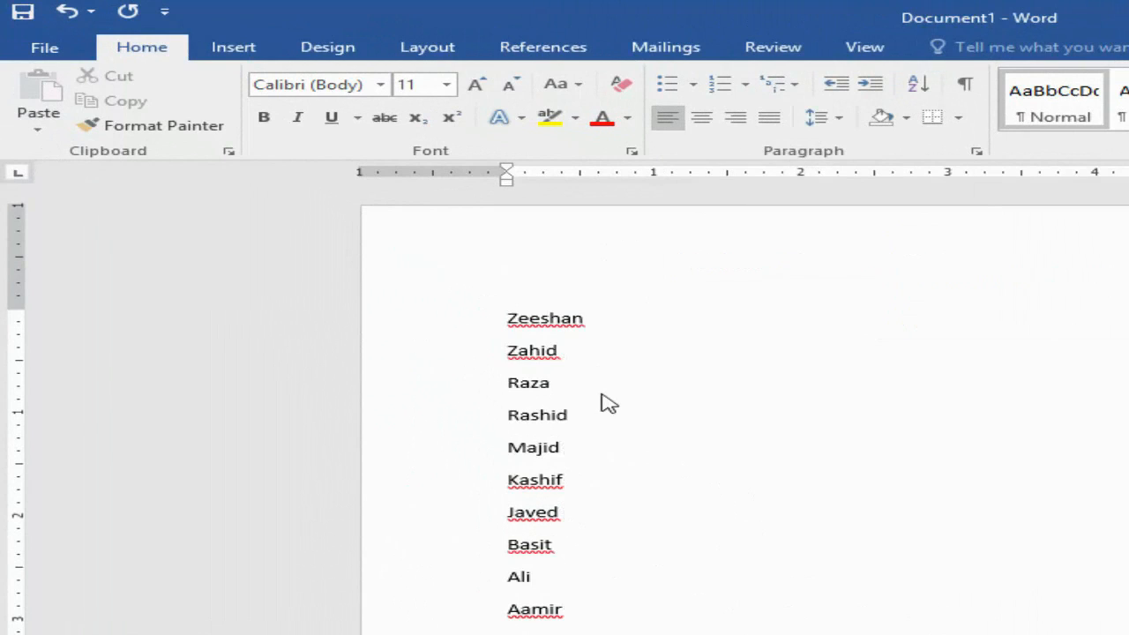
# Step: Replace the document content with the text "Rahim yar khan" repeated six times on one line
pyautogui.hotkey('ctrl', 'a')
pyautogui.press('Delete')
pyautogui.write('Rahim yar khan')
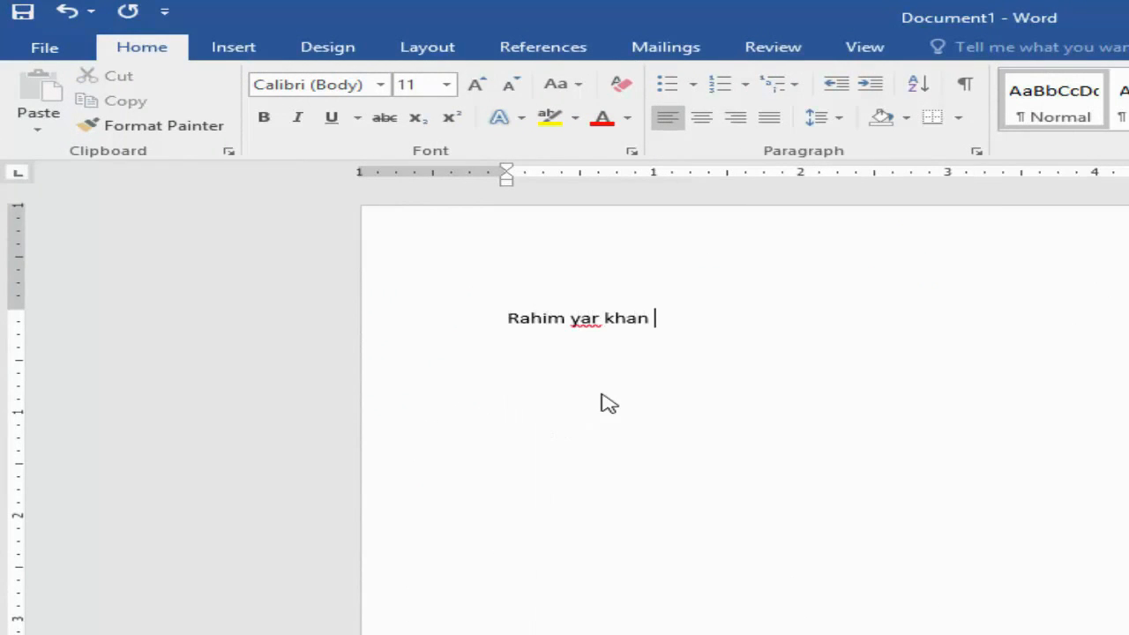
pyautogui.hotkey('ctrl', 'y')
pyautogui.hotkey('ctrl', 'y')
pyautogui.hotkey('ctrl', 'y')
pyautogui.hotkey('ctrl', 'y')
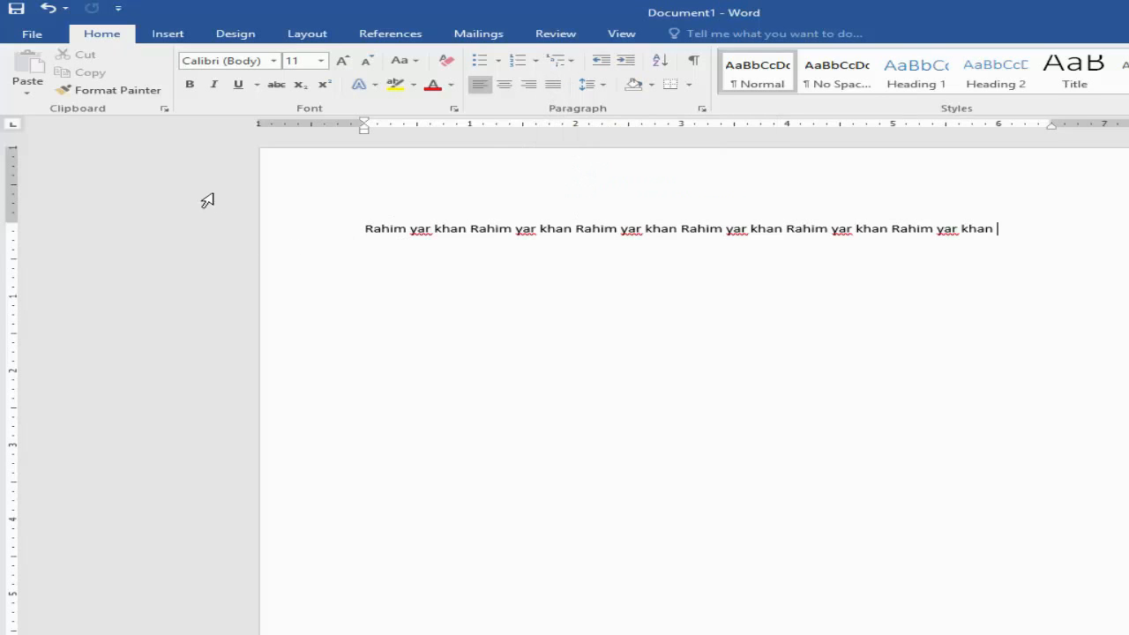
# Step: Clear the repeated text and enter "Falcon computer academy" as the only line
pyautogui.hotkey('ctrl', 'a')
pyautogui.hotkey('ctrl', 'z')
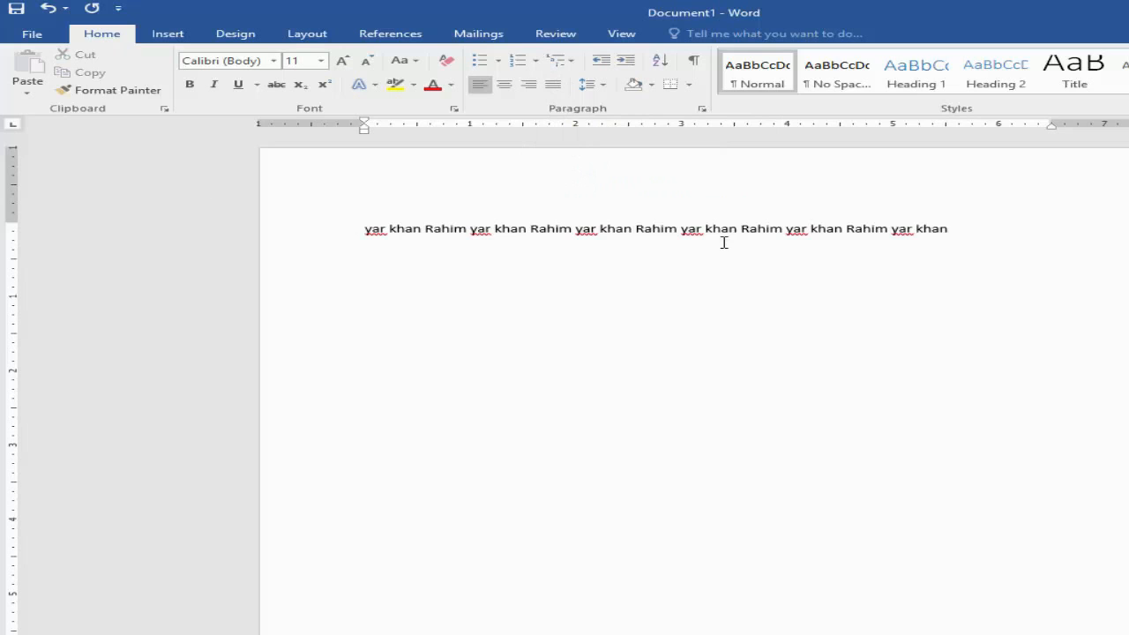
pyautogui.write('r')
pyautogui.hotkey('ctrl', 'a')
pyautogui.press('Delete')
pyautogui.write('Falcon computer afca')
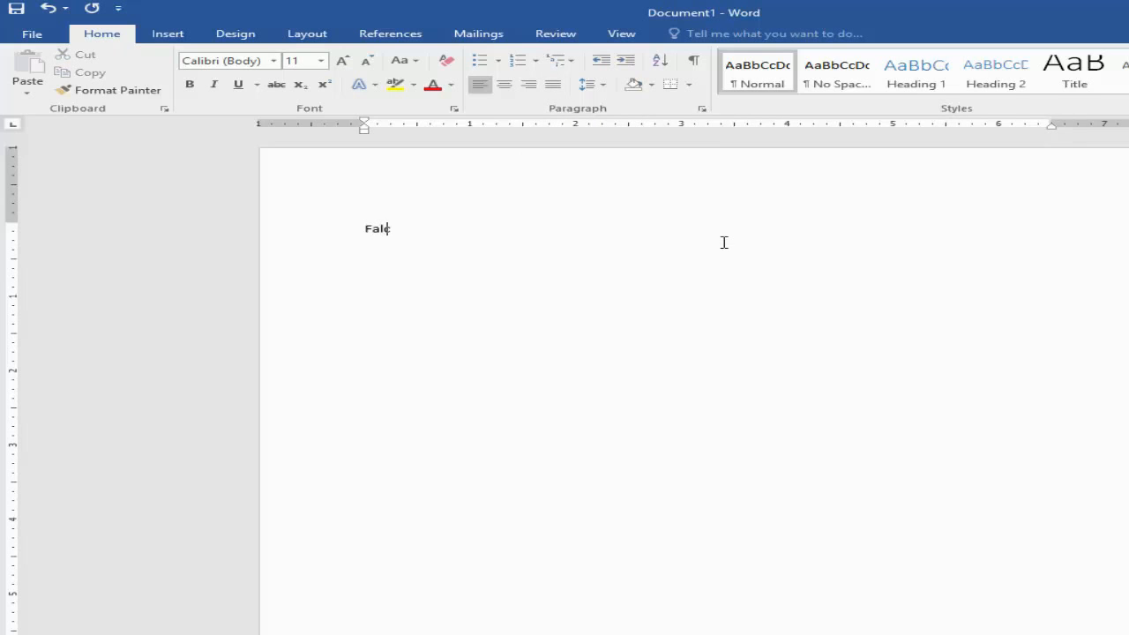
pyautogui.press('BackSpace')
pyautogui.press('BackSpace')
pyautogui.press('BackSpace')
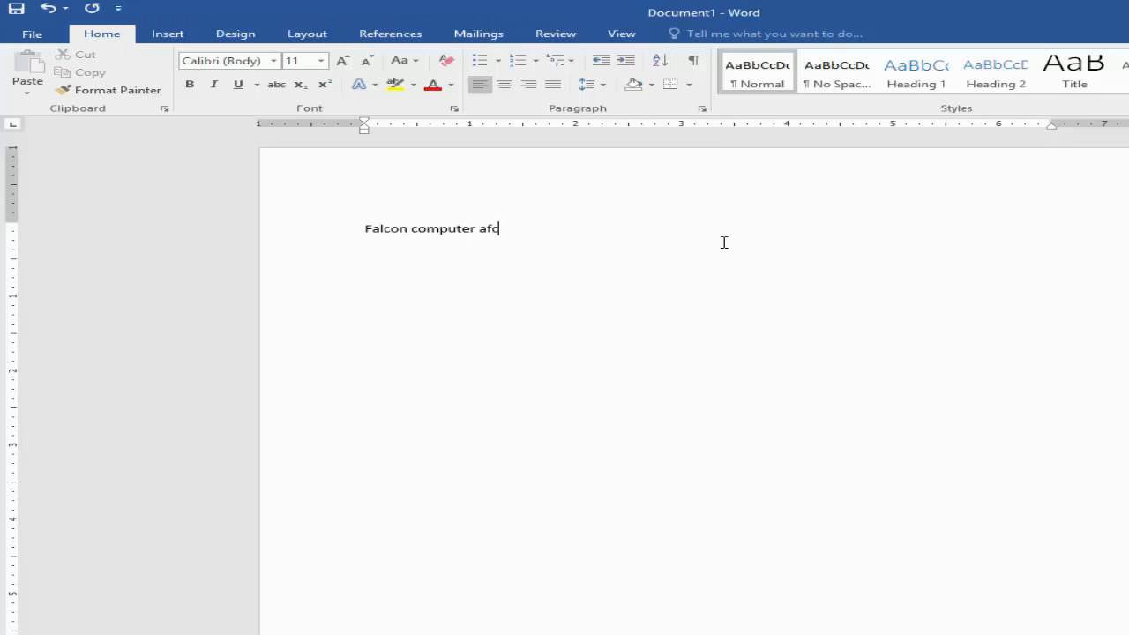
pyautogui.write('cademy')
# Step: Center the "Falcon computer academy" line, align it right, and return it to left alignment
pyautogui.click(328, 237)
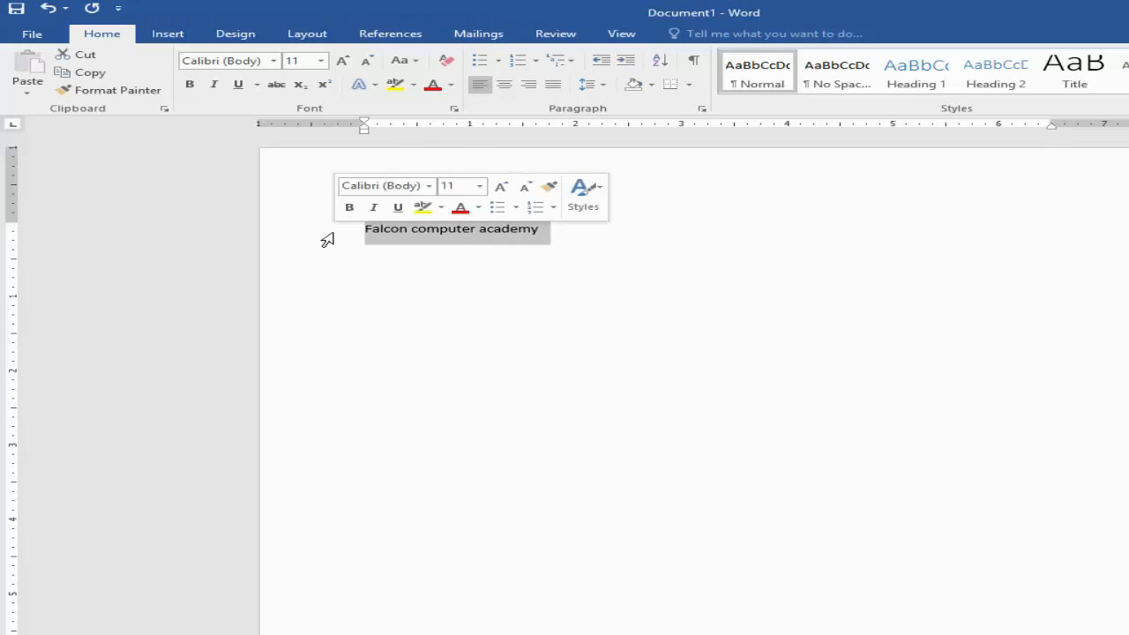
pyautogui.click(509, 92)
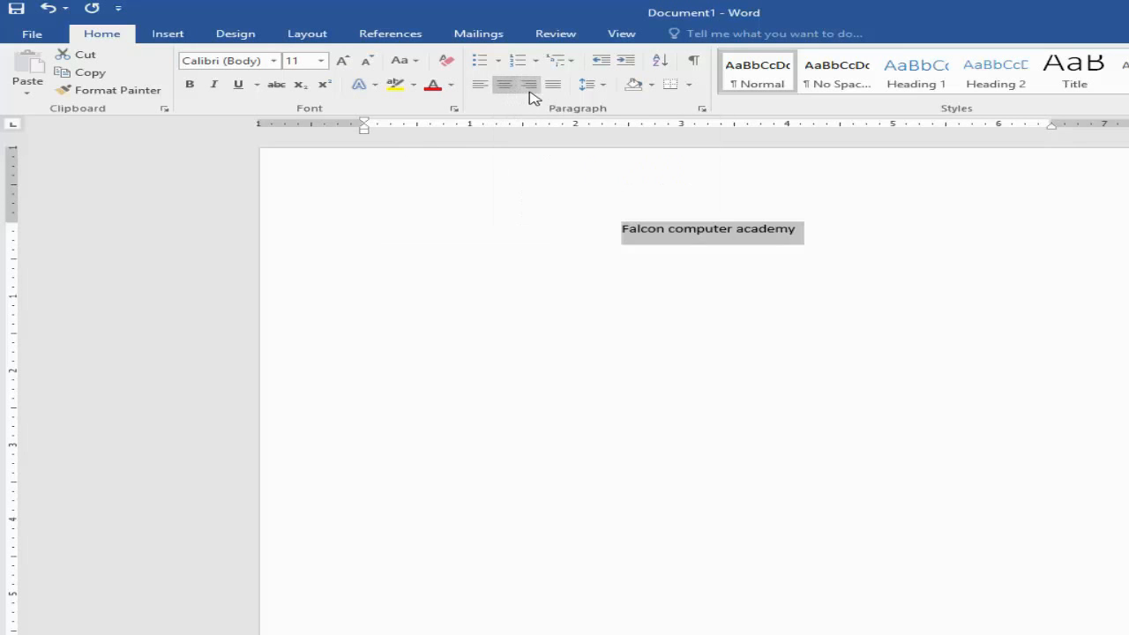
pyautogui.click(530, 91)
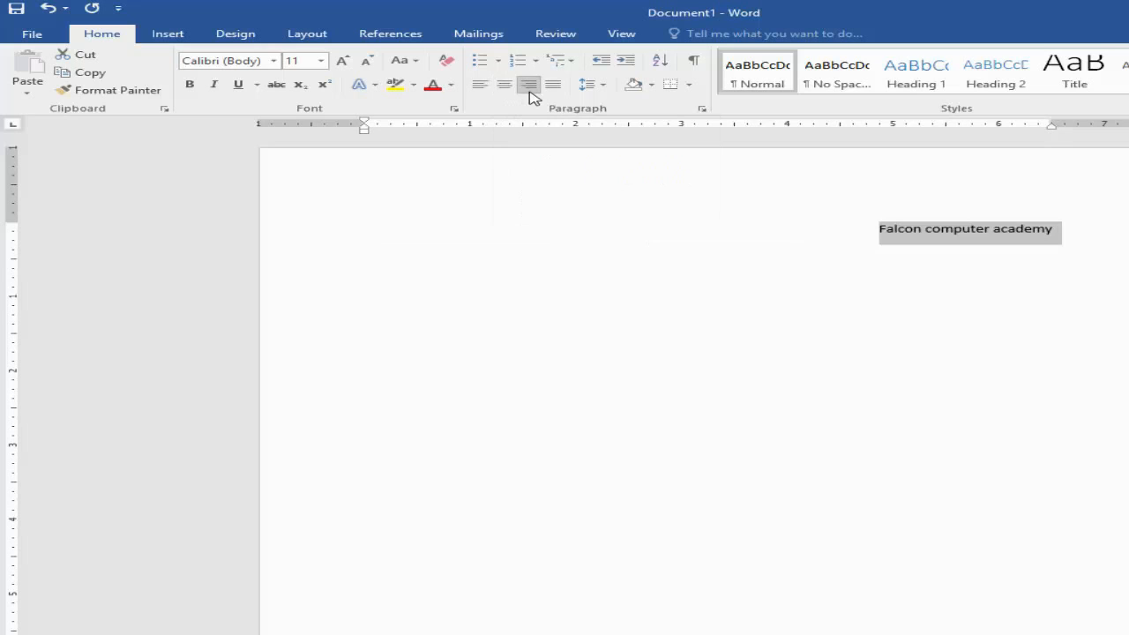
pyautogui.click(484, 89)
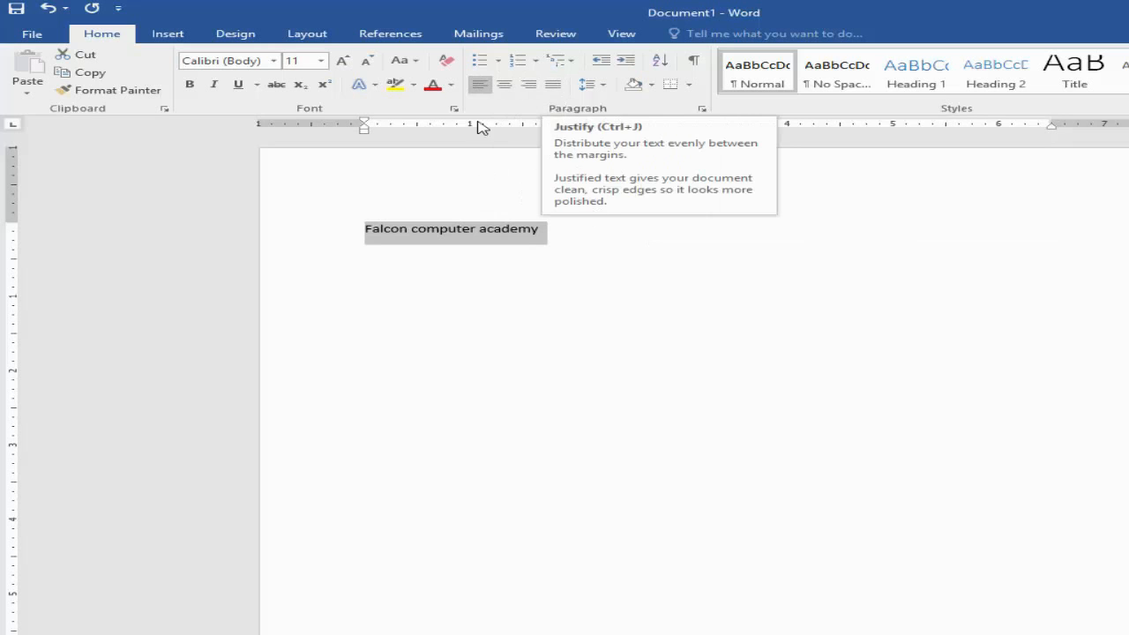
pyautogui.hotkey('ctrl', 'j')
# Step: Replace the line with a long paragraph of about 17 lines repeating "Rahim yar khan"
pyautogui.press('Delete')
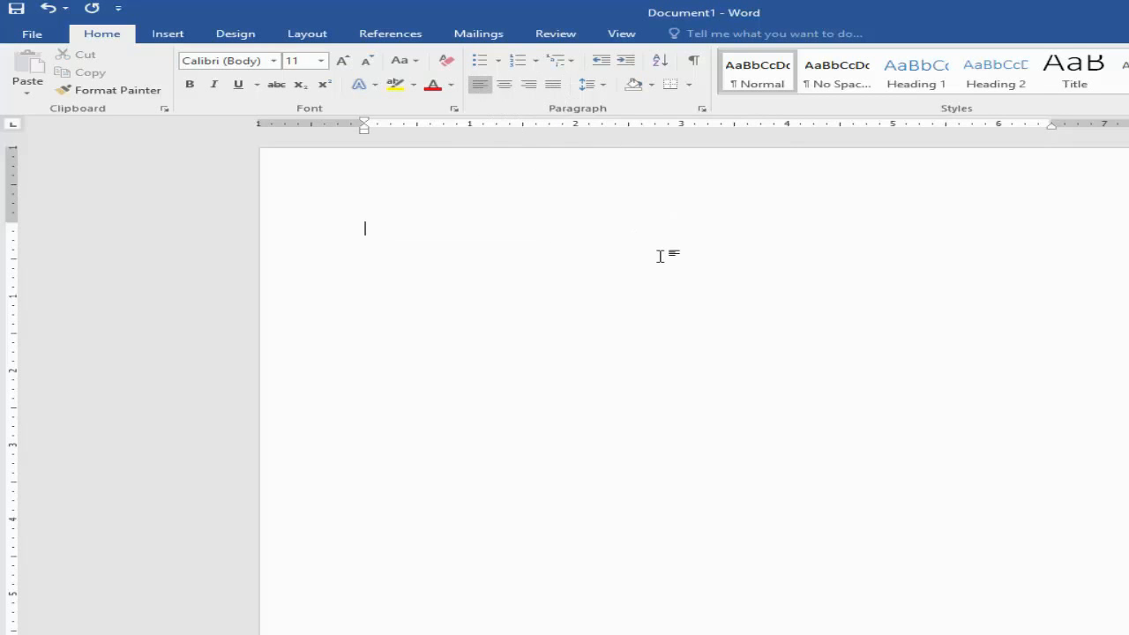
pyautogui.write('Rahim ya')
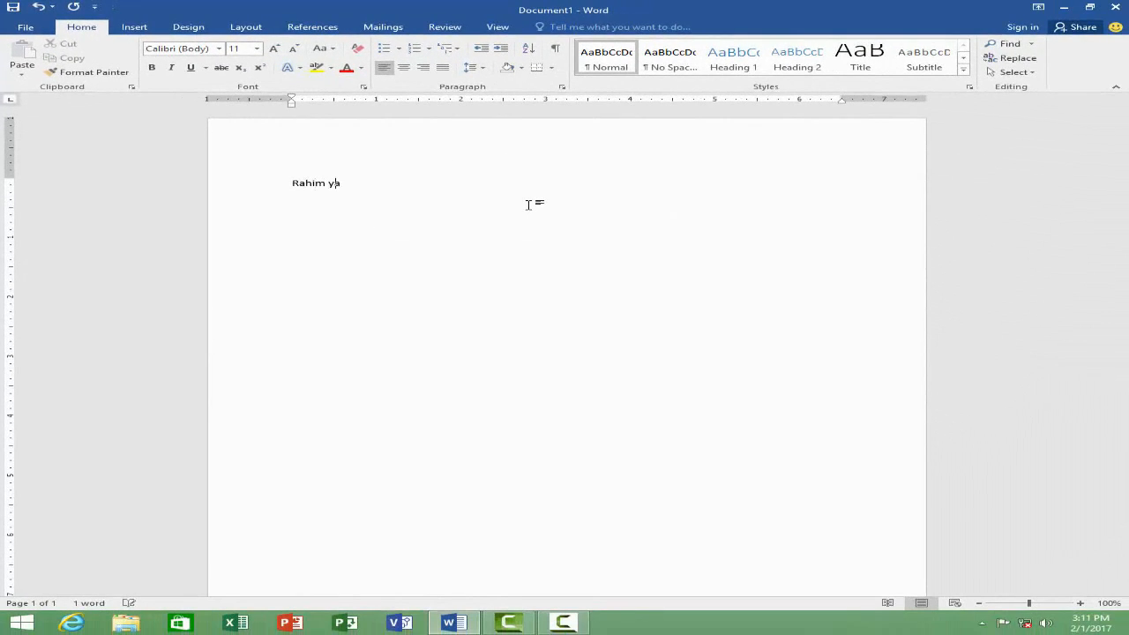
pyautogui.write('r khan')
pyautogui.hotkey('ctrl', 'y')
pyautogui.hotkey('ctrl', 'y')
pyautogui.hotkey('ctrl', 'y')
pyautogui.hotkey('ctrl', 'y')
pyautogui.hotkey('ctrl', 'y')
pyautogui.hotkey('ctrl', 'y')
pyautogui.hotkey('ctrl', 'y')
pyautogui.hotkey('ctrl', 'y')
pyautogui.hotkey('ctrl', 'y')
pyautogui.hotkey('ctrl', 'y')
pyautogui.hotkey('ctrl', 'y')
pyautogui.hotkey('ctrl', 'y')
pyautogui.hotkey('ctrl', 'y')
pyautogui.hotkey('ctrl', 'y')
pyautogui.hotkey('ctrl', 'y')
pyautogui.hotkey('ctrl', 'y')
pyautogui.hotkey('ctrl', 'y')
pyautogui.hotkey('ctrl', 'y')
pyautogui.hotkey('ctrl', 'y')
pyautogui.hotkey('ctrl', 'y')
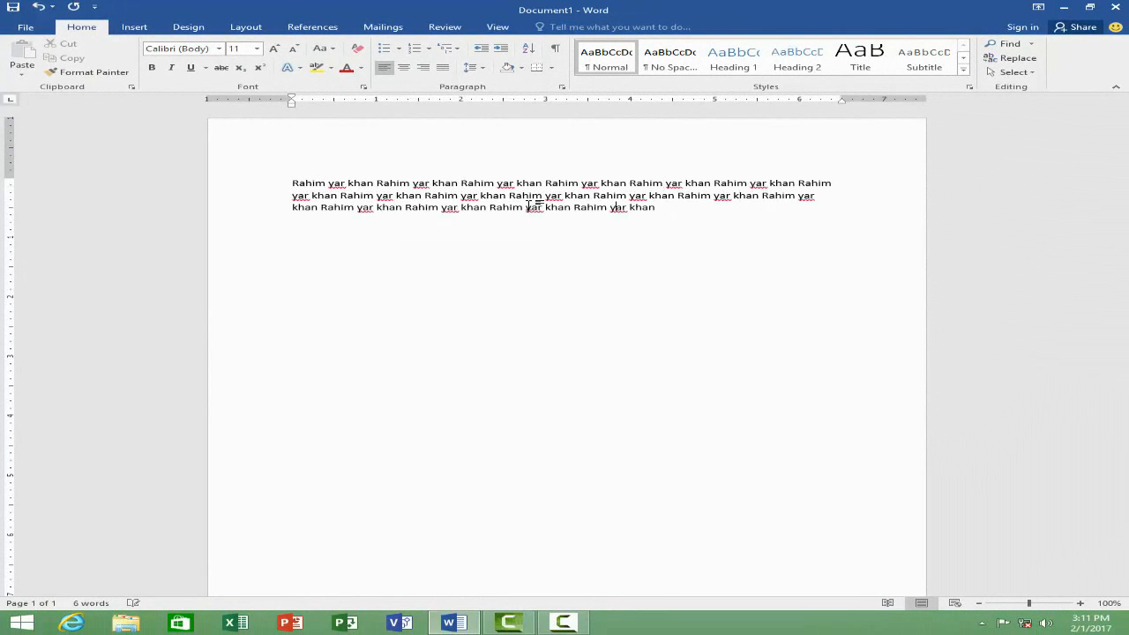
pyautogui.hotkey('ctrl', 'y')
pyautogui.hotkey('ctrl', 'y')
pyautogui.hotkey('ctrl', 'y')
pyautogui.hotkey('ctrl', 'y')
pyautogui.hotkey('ctrl', 'y')
pyautogui.hotkey('ctrl', 'y')
pyautogui.hotkey('ctrl', 'y')
pyautogui.hotkey('ctrl', 'y')
pyautogui.hotkey('ctrl', 'y')
pyautogui.hotkey('ctrl', 'y')
pyautogui.hotkey('ctrl', 'y')
pyautogui.hotkey('ctrl', 'y')
pyautogui.hotkey('ctrl', 'y')
pyautogui.hotkey('ctrl', 'y')
pyautogui.hotkey('ctrl', 'y')
pyautogui.hotkey('ctrl', 'y')
pyautogui.hotkey('ctrl', 'y')
pyautogui.hotkey('ctrl', 'y')
pyautogui.hotkey('ctrl', 'y')
pyautogui.hotkey('ctrl', 'y')
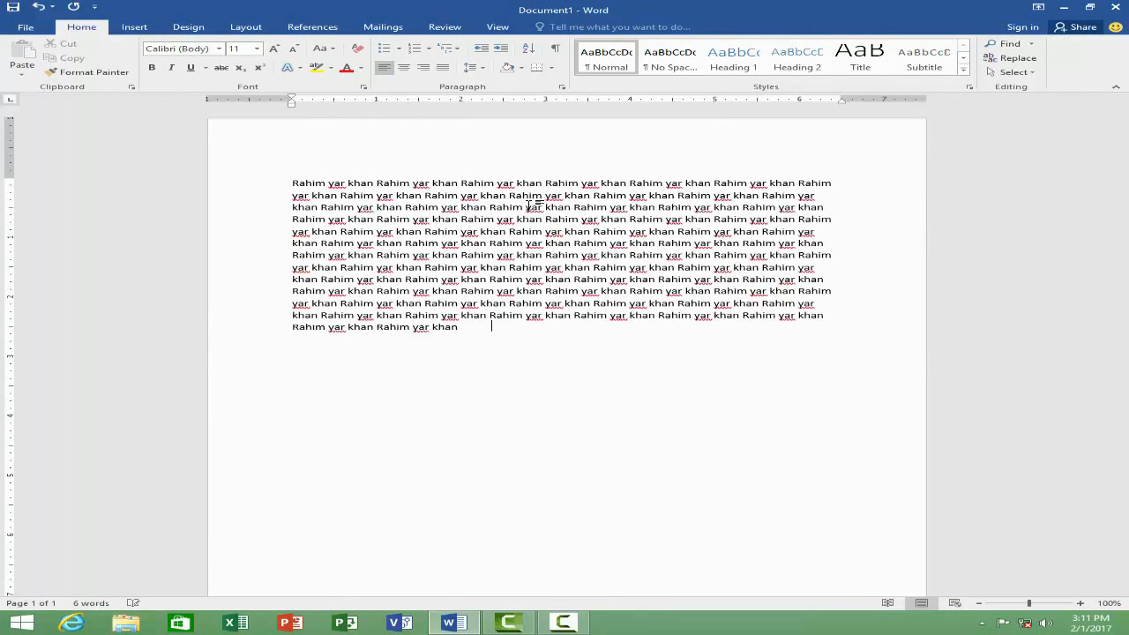
pyautogui.hotkey('ctrl', 'y')
pyautogui.hotkey('ctrl', 'y')
pyautogui.hotkey('ctrl', 'y')
pyautogui.hotkey('ctrl', 'y')
pyautogui.hotkey('ctrl', 'y')
pyautogui.hotkey('ctrl', 'y')
pyautogui.hotkey('ctrl', 'y')
pyautogui.hotkey('ctrl', 'y')
pyautogui.hotkey('ctrl', 'y')
pyautogui.hotkey('ctrl', 'y')
pyautogui.hotkey('ctrl', 'y')
pyautogui.hotkey('ctrl', 'y')
pyautogui.hotkey('ctrl', 'y')
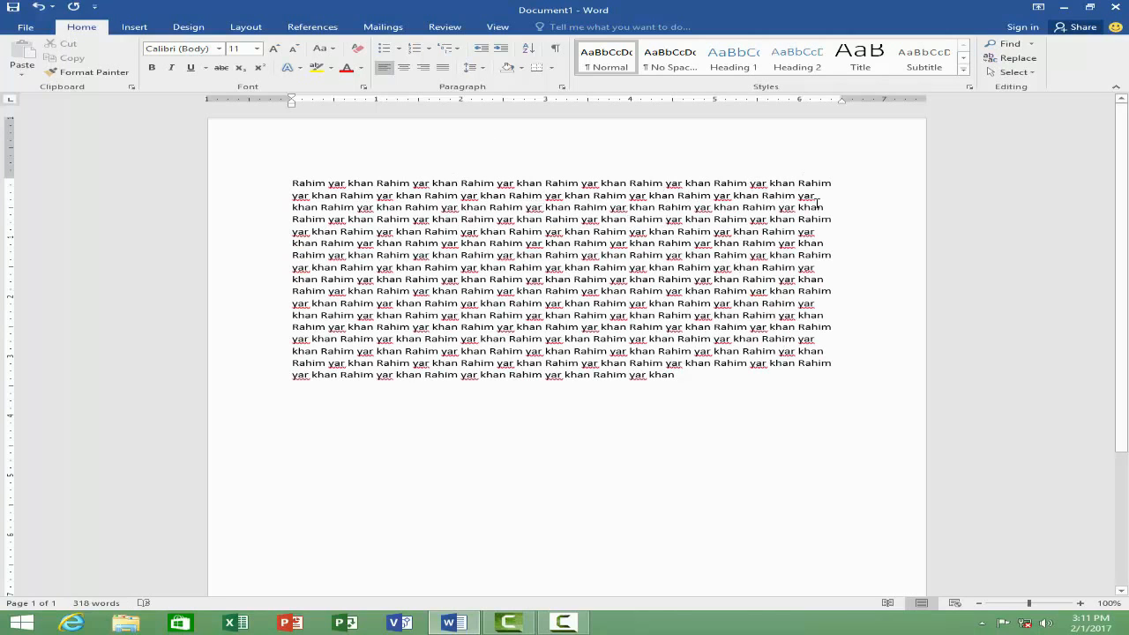
# Step: Justify the whole "Rahim yar khan" paragraph between the margins and switch it back to left alignment
pyautogui.moveTo(678, 374); pyautogui.dragTo(289, 177)
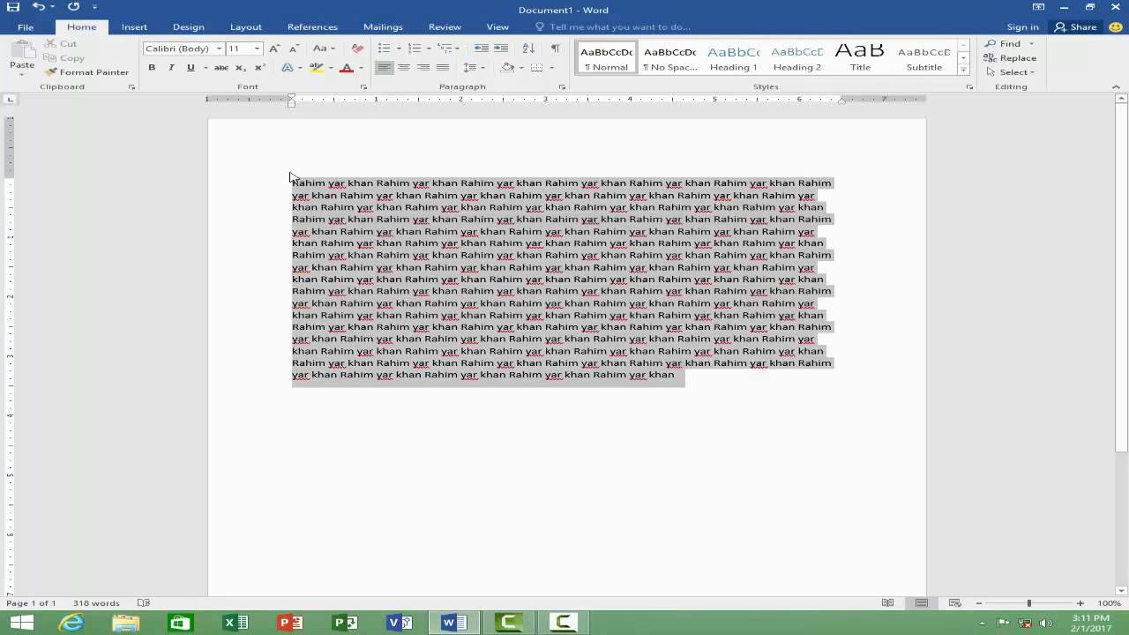
pyautogui.click(444, 68)
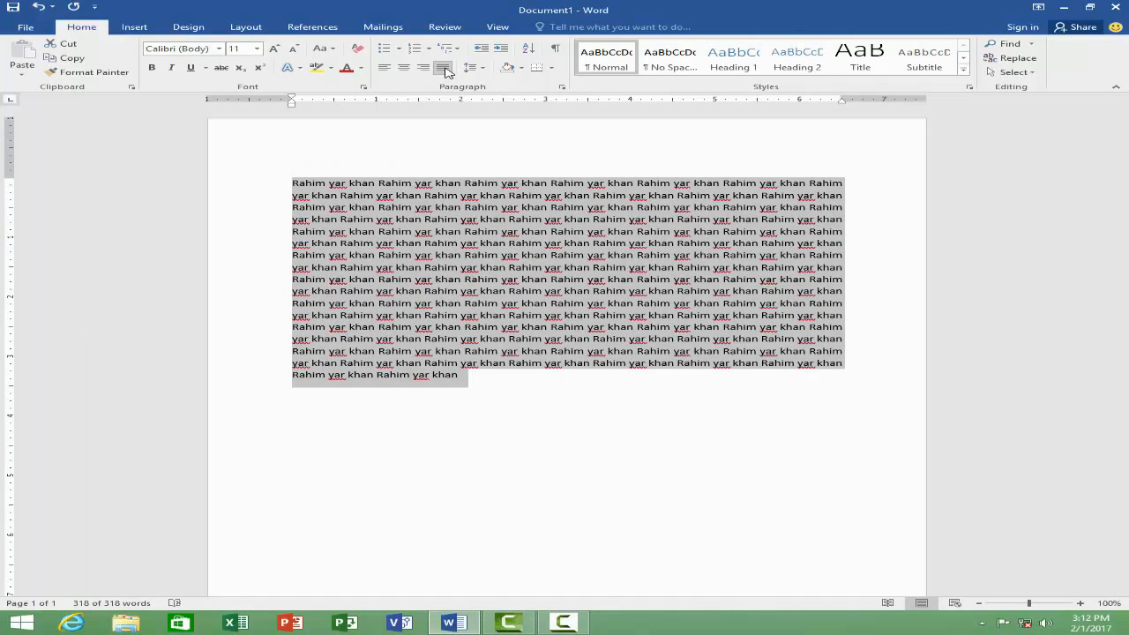
pyautogui.click(384, 69)
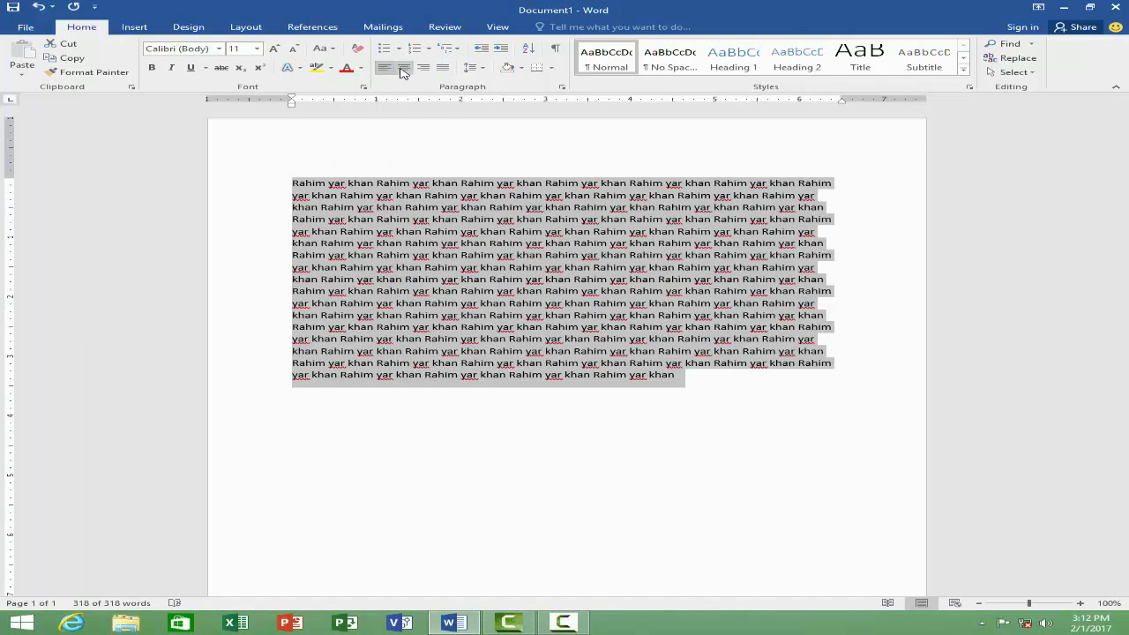
# Step: Switch the "Rahim yar khan" paragraph to center and right alignment, and finish with it justified
pyautogui.click(403, 69)
pyautogui.click(423, 69)
pyautogui.click(443, 69)
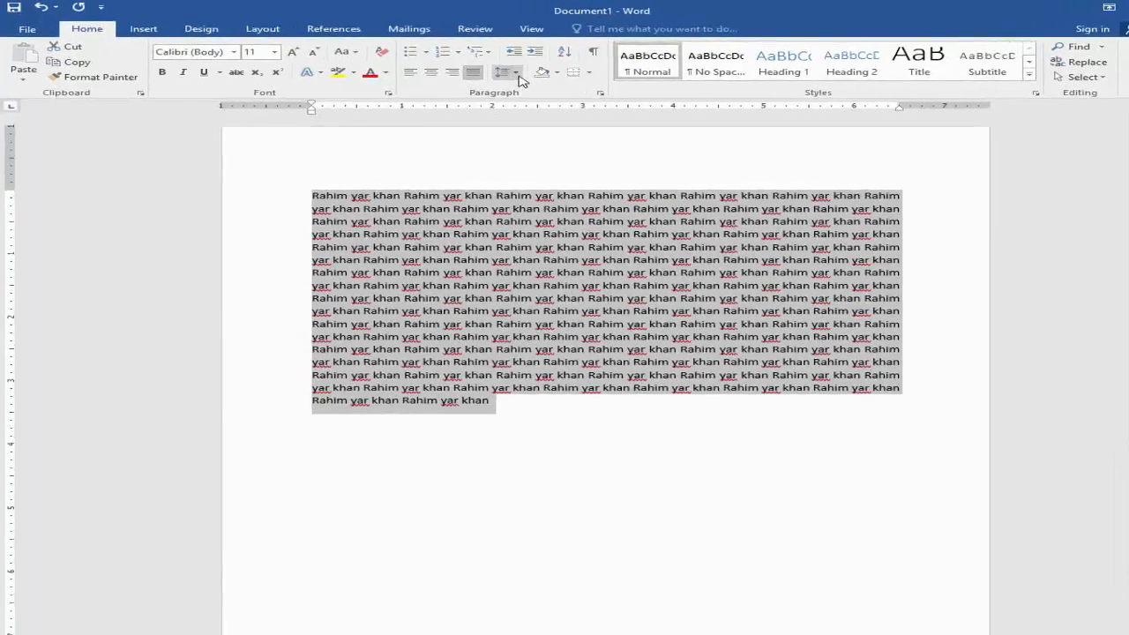
# Step: Set the line spacing of the whole "Rahim yar khan" paragraph to 3.0
pyautogui.click(470, 67)
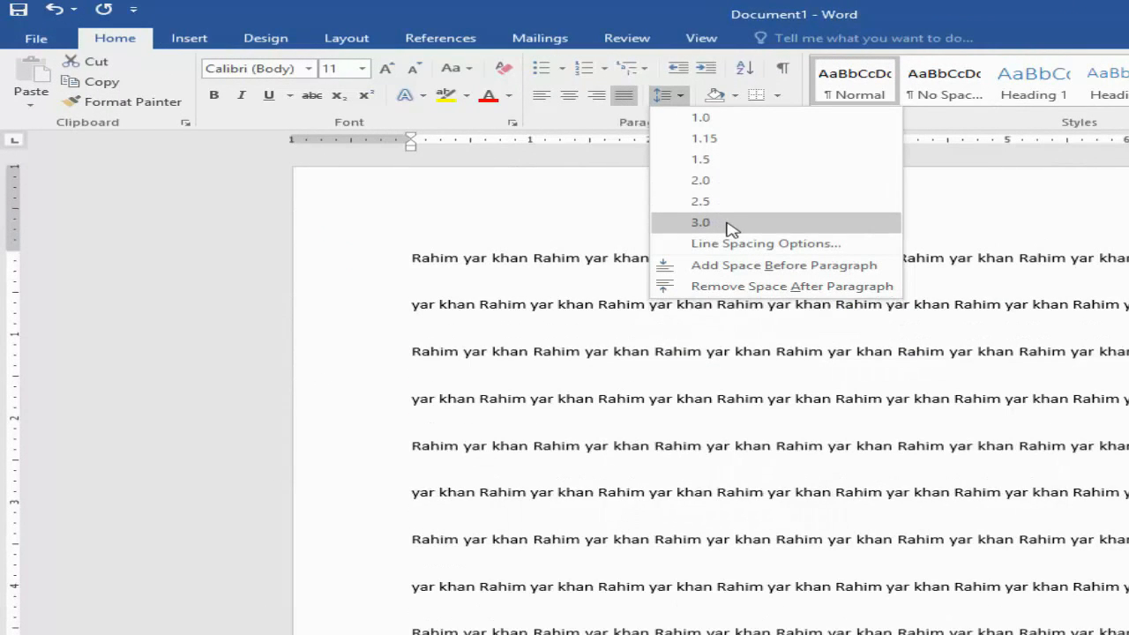
pyautogui.click(727, 223)
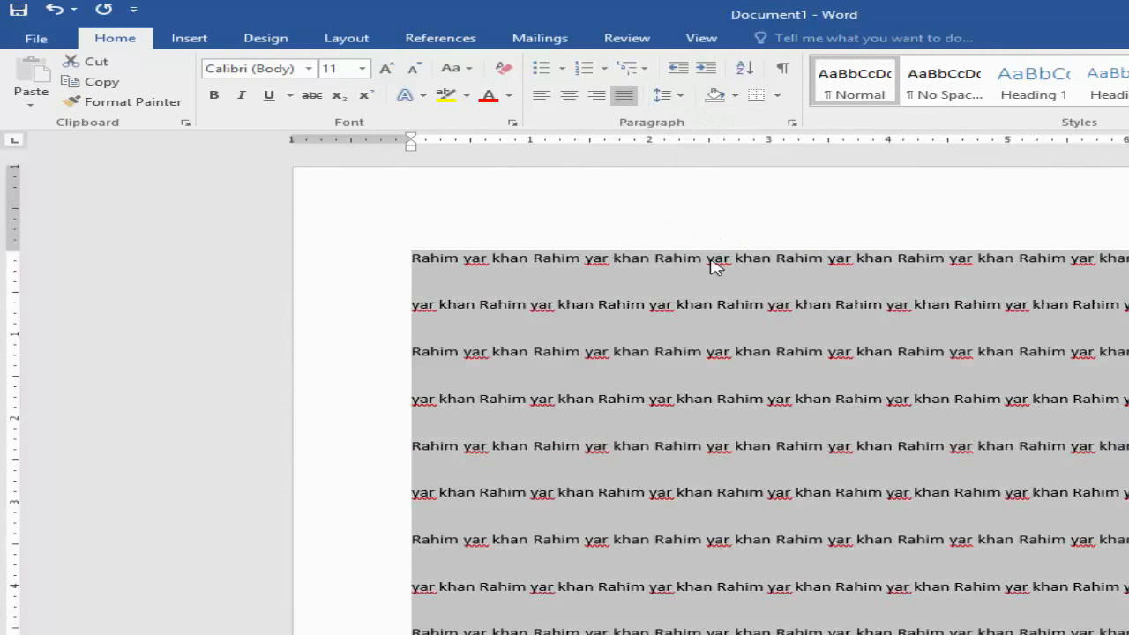
pyautogui.click(694, 317)
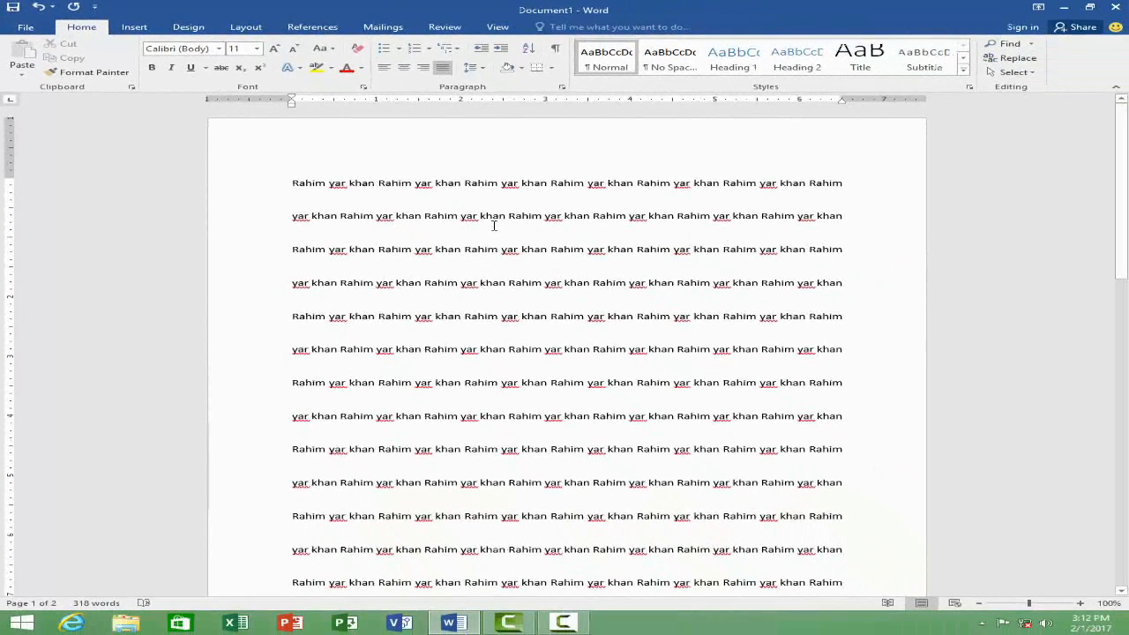
# Step: Replace all the text with four separate lines: "Office Management", "Word", "Excel" and "Power pint"
pyautogui.hotkey('ctrl', 'a')
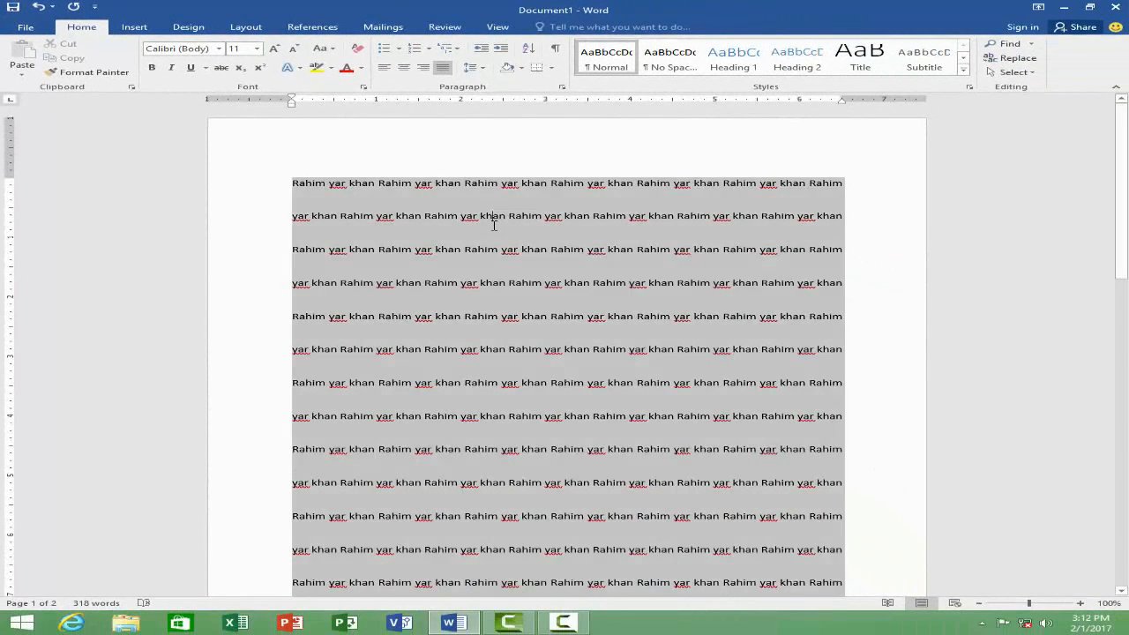
pyautogui.press('Delete')
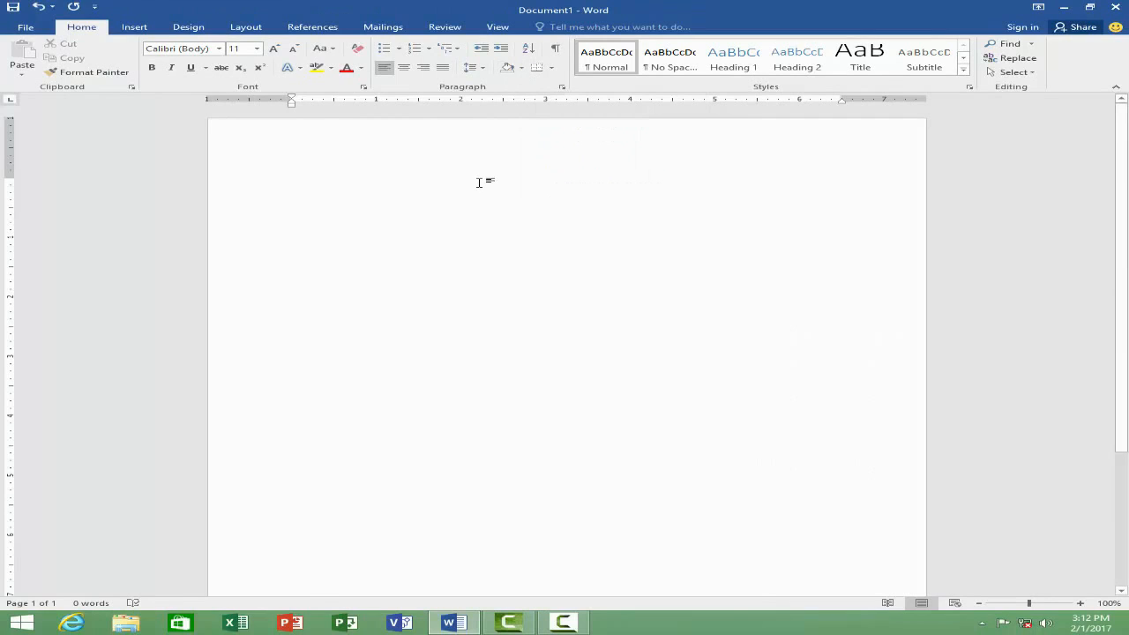
pyautogui.write('Office Management')
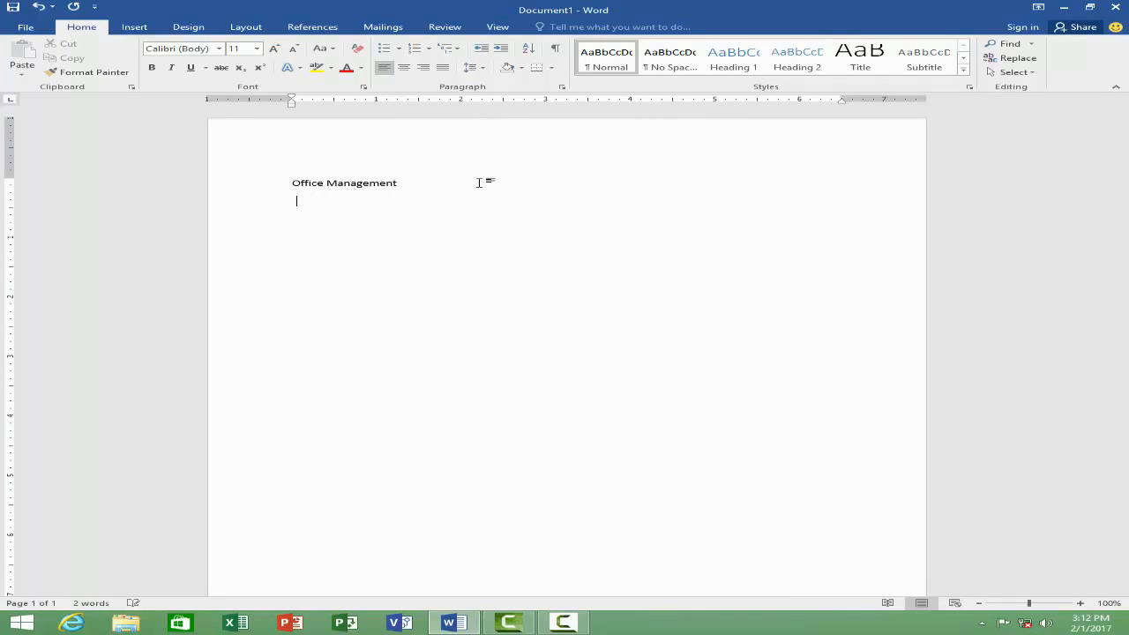
pyautogui.press('Return')
pyautogui.write('exc')
pyautogui.write('wer oint')
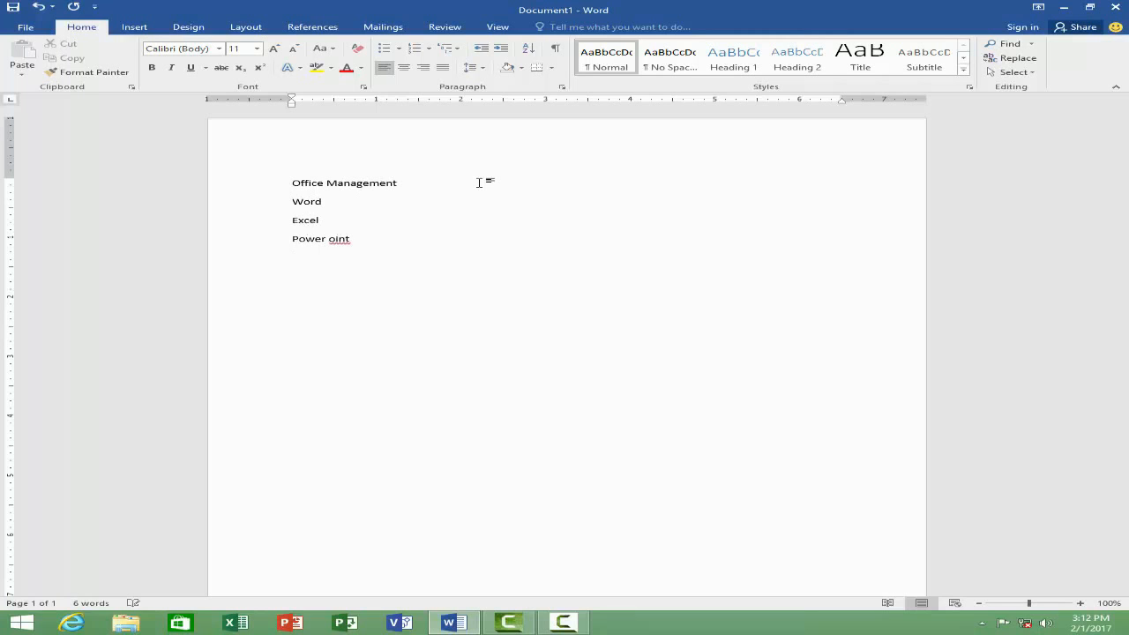
pyautogui.press('BackSpace')
pyautogui.press('BackSpace')
pyautogui.press('BackSpace')
pyautogui.press('BackSpace')
# Step: Center the "Office Management" line and shade its background, trying dark blue before settling on light blue
pyautogui.click(284, 183)
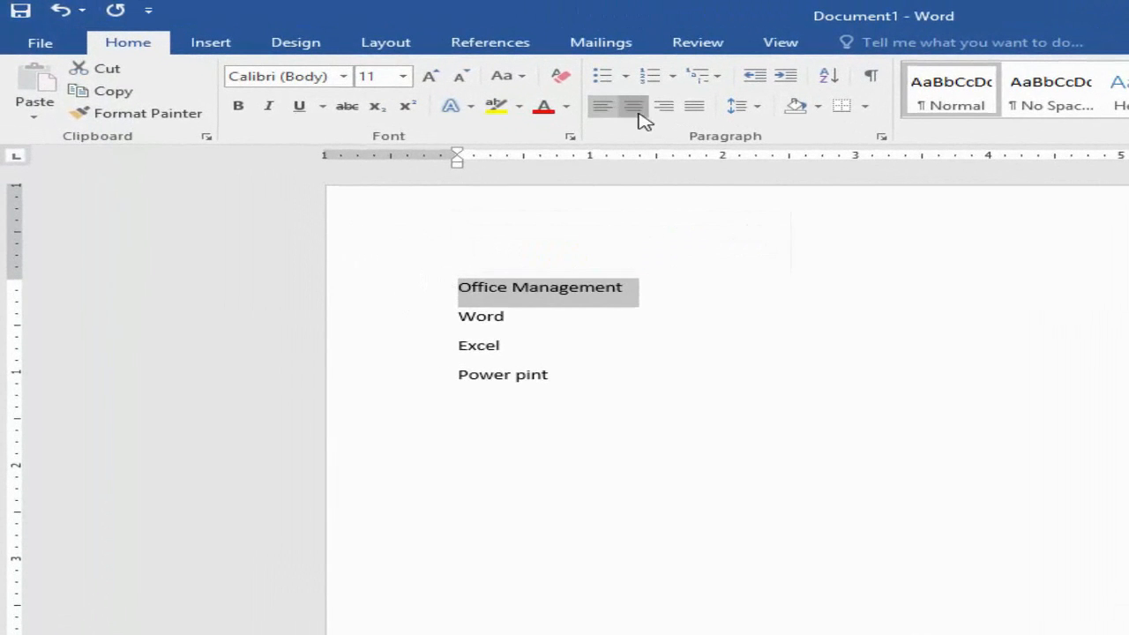
pyautogui.click(638, 113)
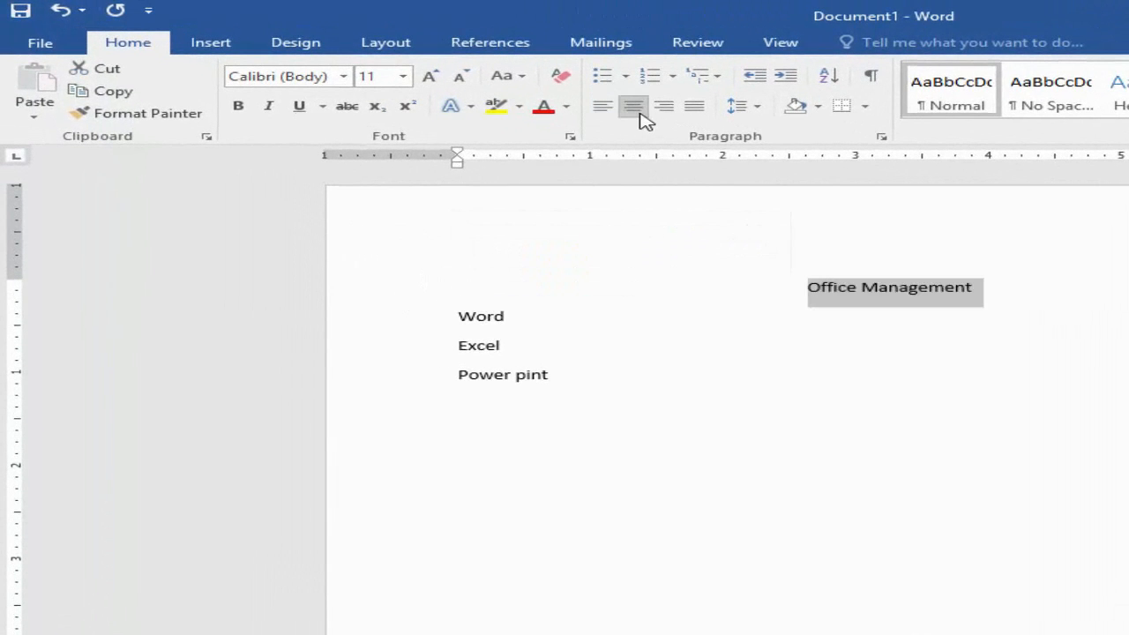
pyautogui.click(818, 110)
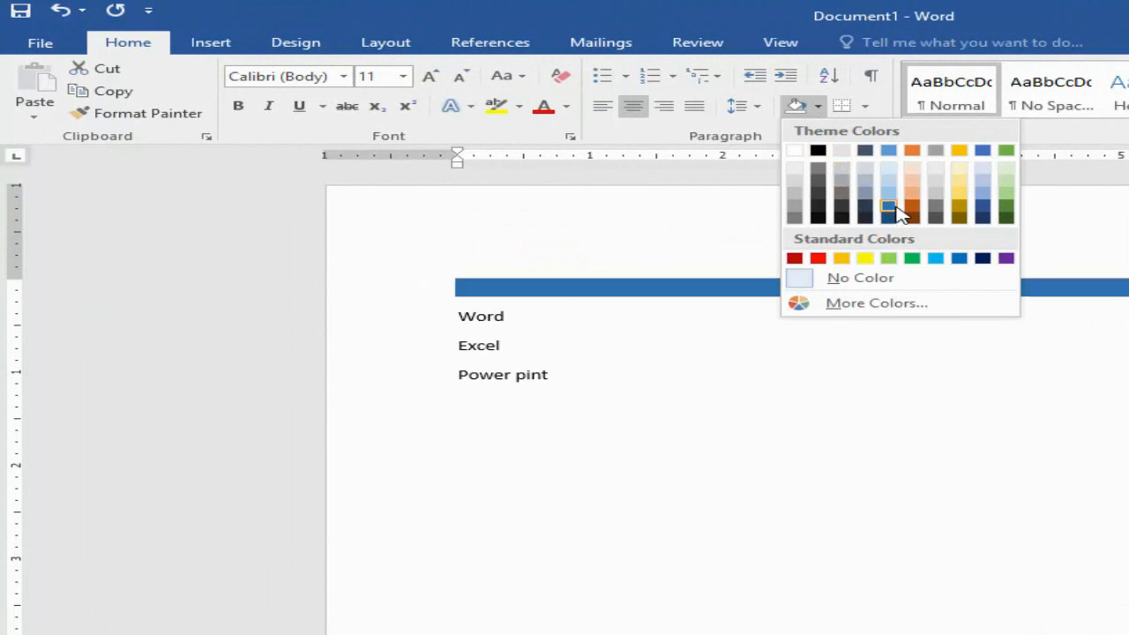
pyautogui.click(981, 212)
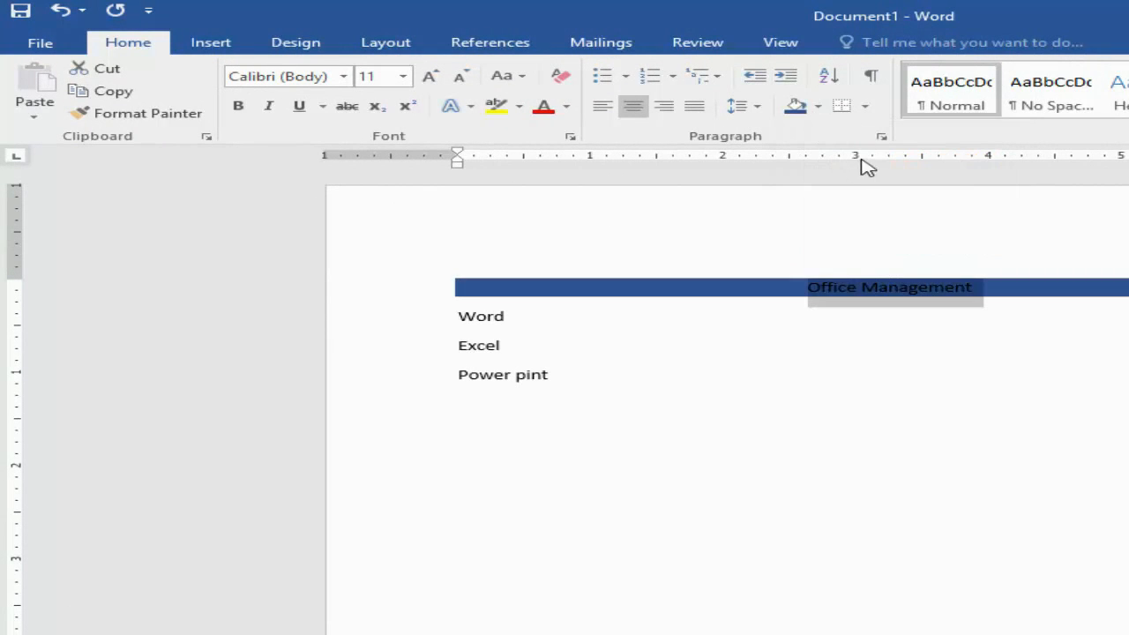
pyautogui.click(817, 106)
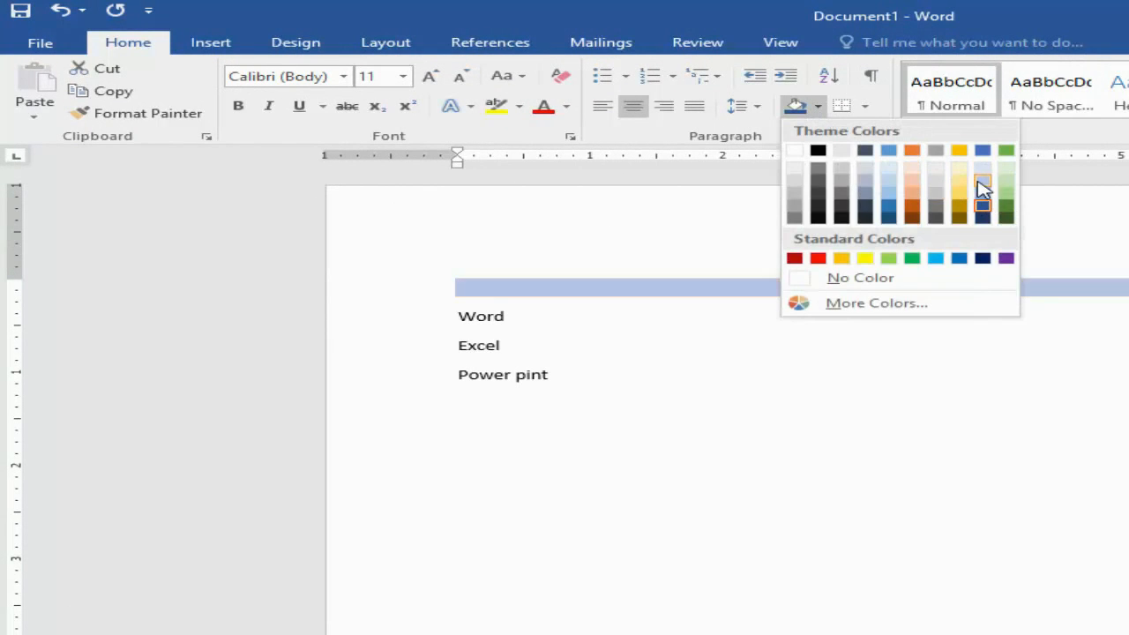
pyautogui.click(980, 183)
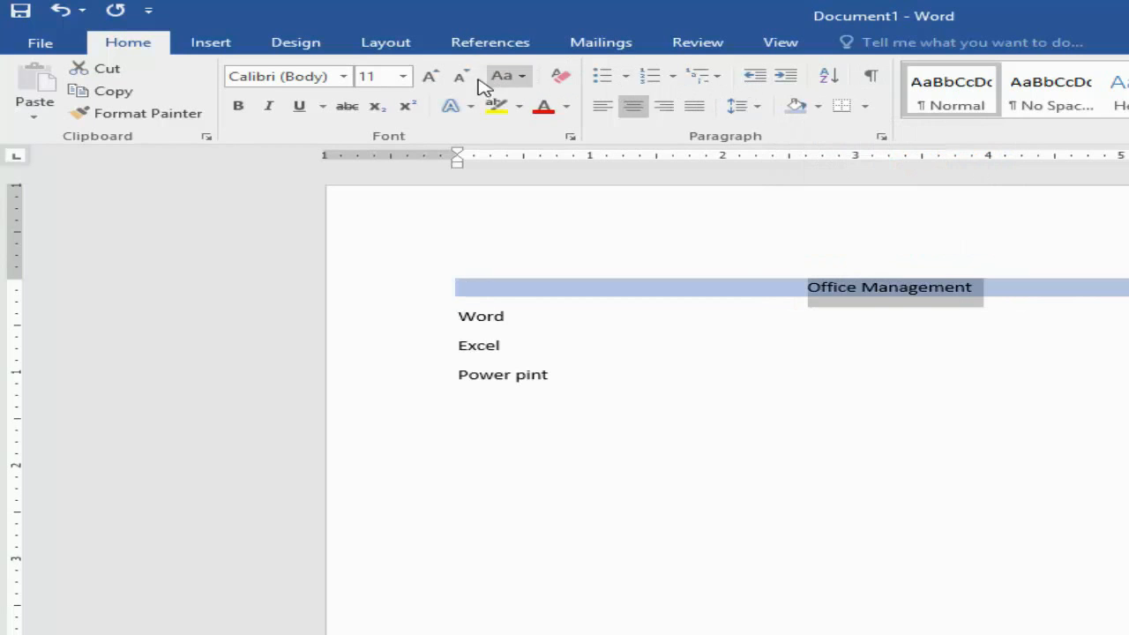
# Step: Enlarge the "Office Management" heading to font size 24
pyautogui.click(430, 79)
pyautogui.click(430, 80)
pyautogui.click(430, 79)
pyautogui.click(430, 80)
pyautogui.click(430, 79)
pyautogui.click(430, 79)
pyautogui.click(430, 80)
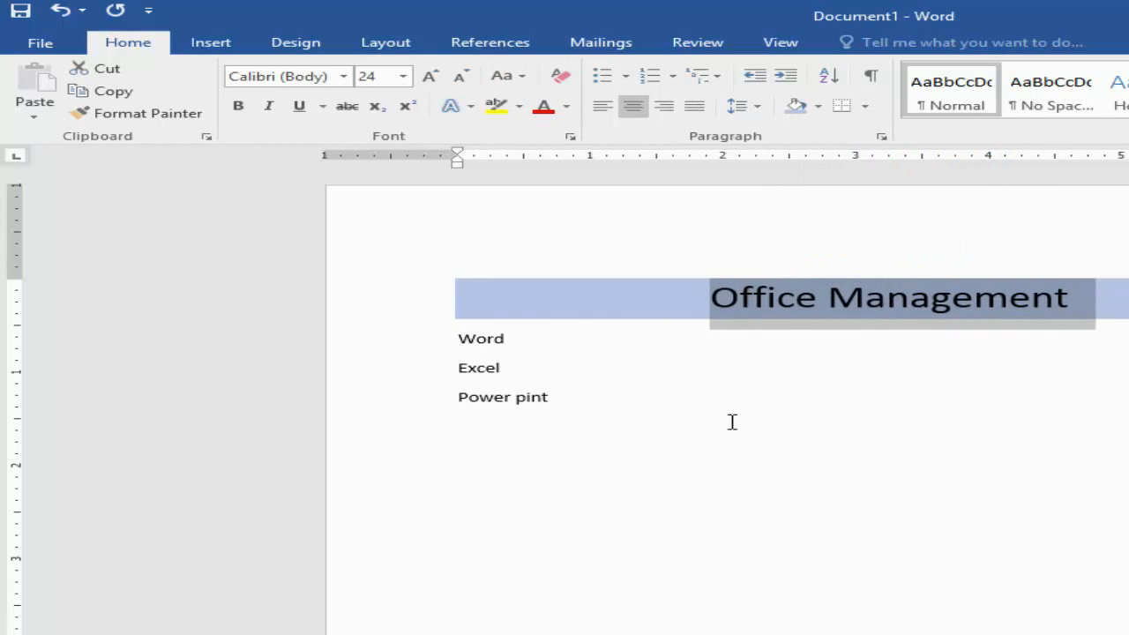
pyautogui.click(728, 420)
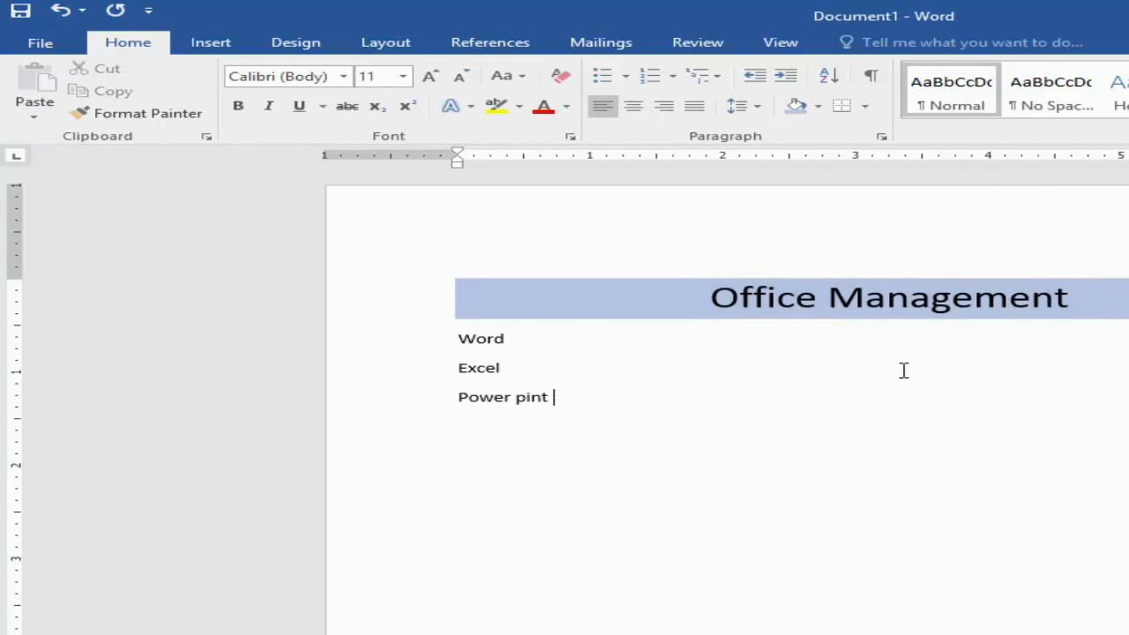
# Step: Apply all borders to the three lines "Word", "Excel" and "Power pint"
pyautogui.moveTo(607, 401); pyautogui.dragTo(459, 347)
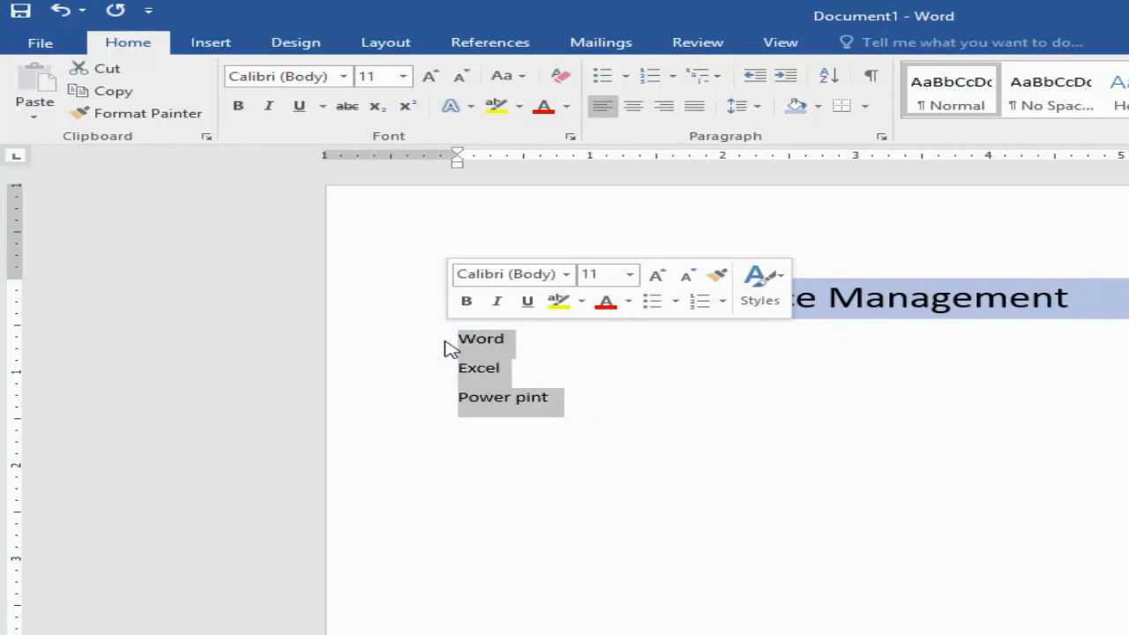
pyautogui.click(865, 106)
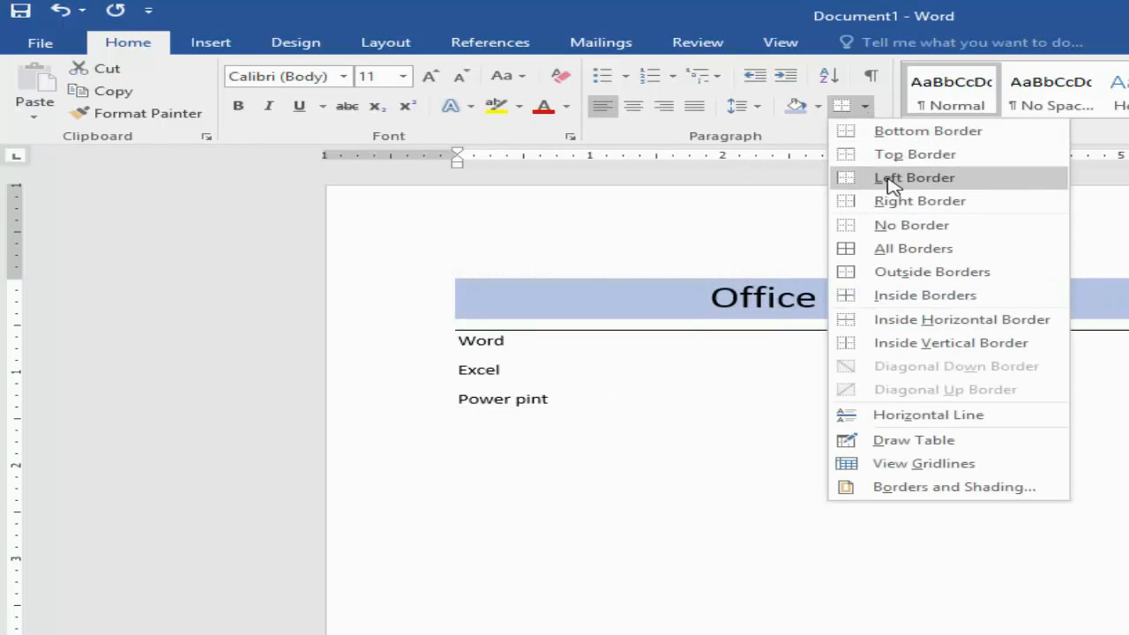
pyautogui.click(912, 249)
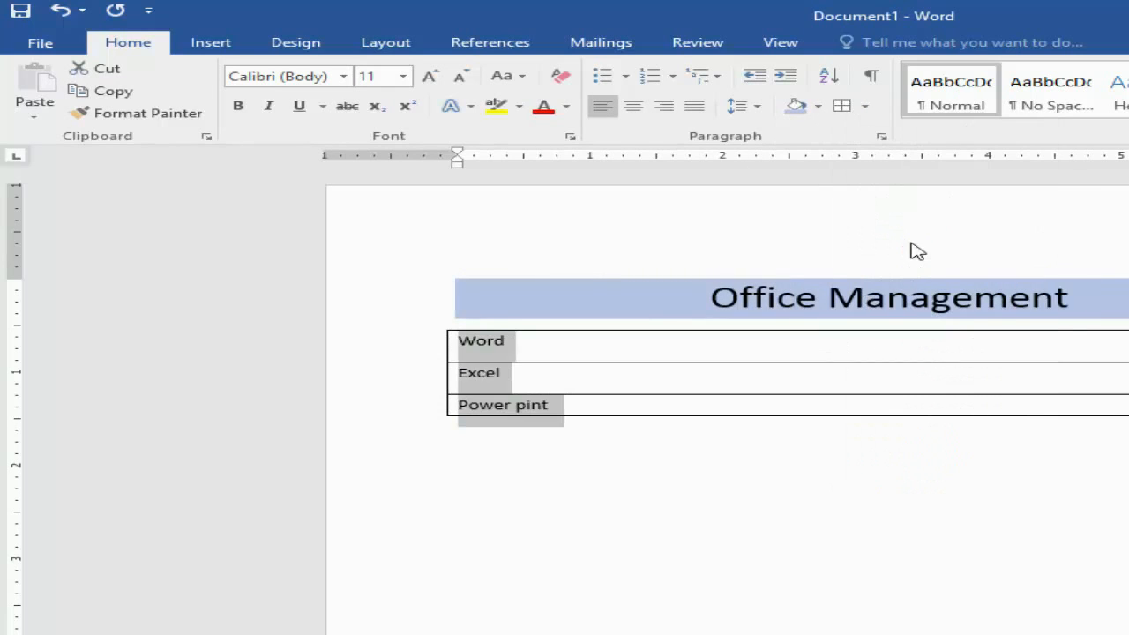
# Step: Remove the borders from the "Word", "Excel" and "Power pint" lines, and undo the removal
pyautogui.click(865, 107)
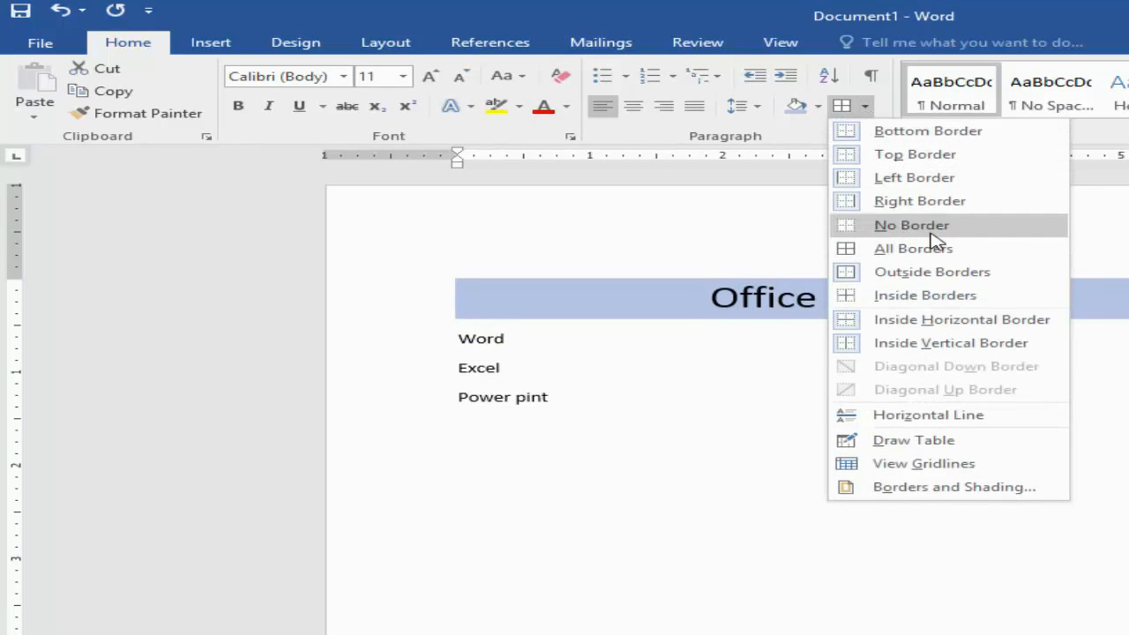
pyautogui.click(932, 234)
pyautogui.click(866, 107)
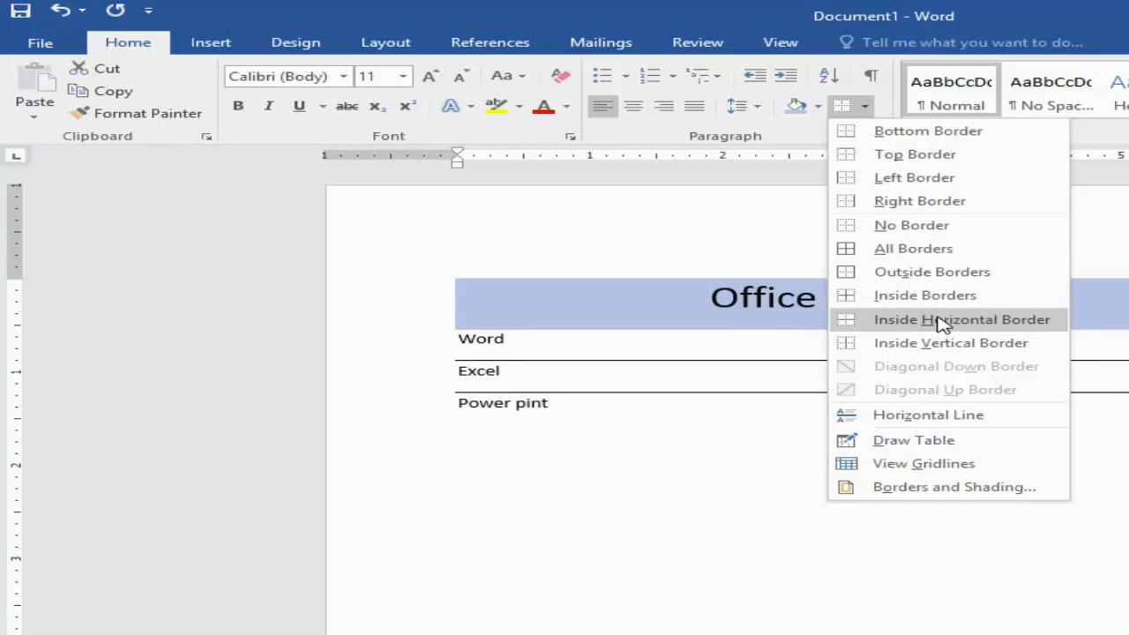
pyautogui.click(911, 227)
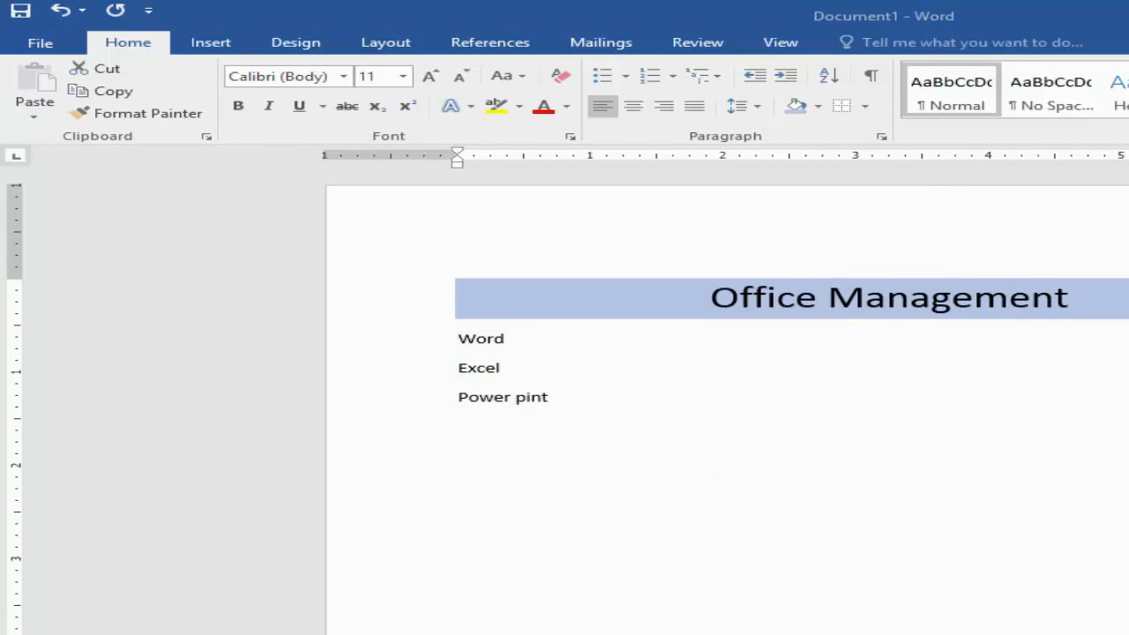
pyautogui.hotkey('ctrl', 'z')
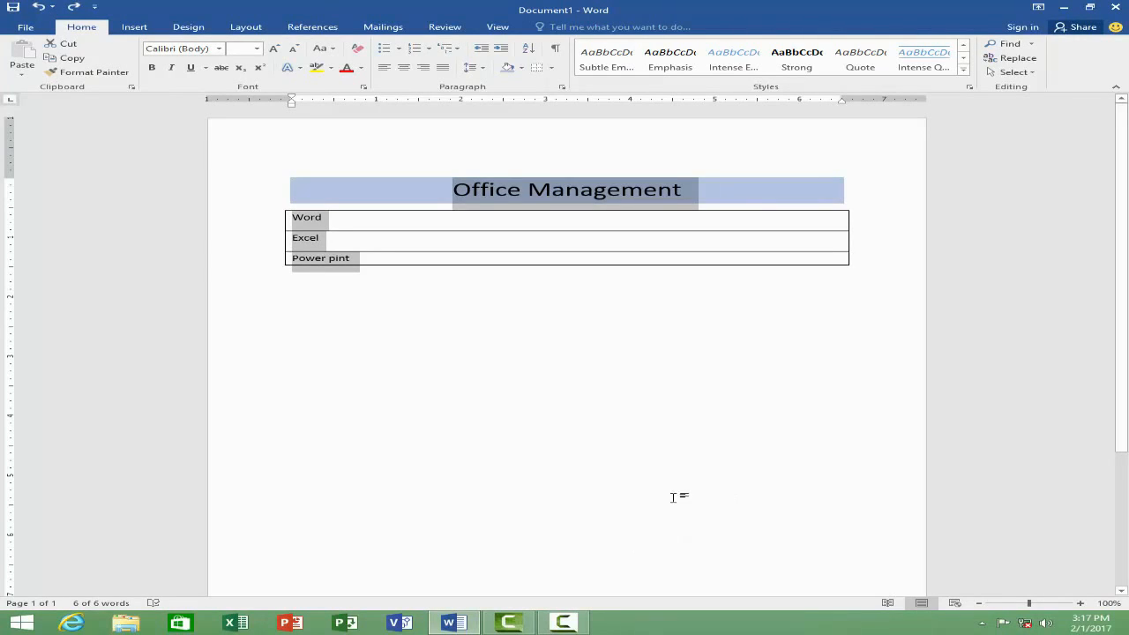
# Step: Clear all formatting from the "Office Management" heading and the three bordered lines below it
pyautogui.click(474, 334)
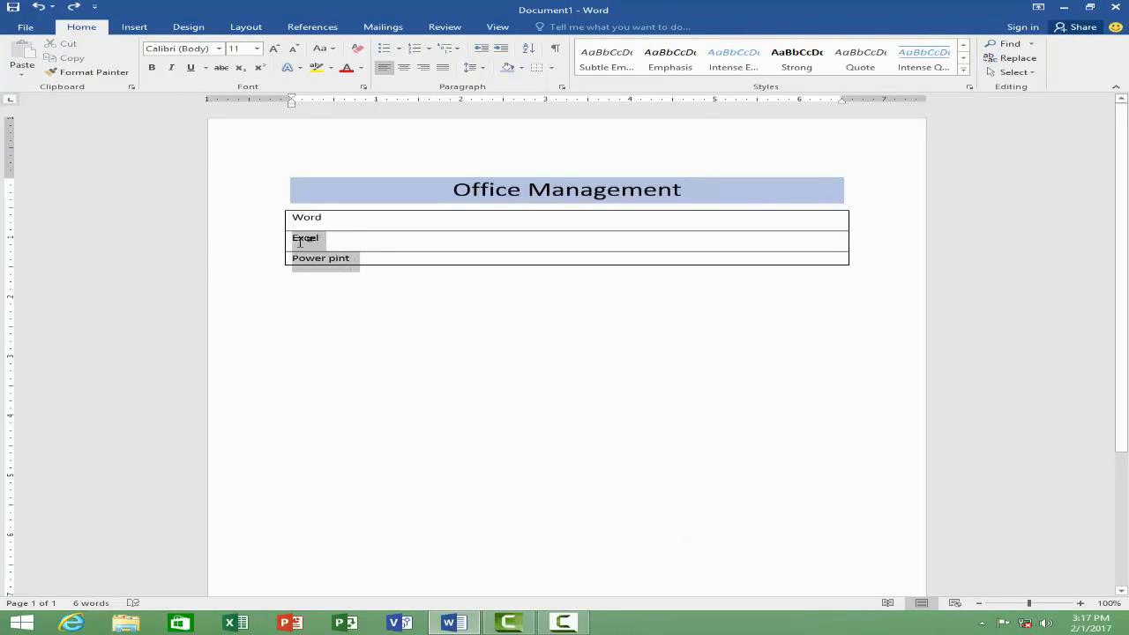
pyautogui.click(426, 297)
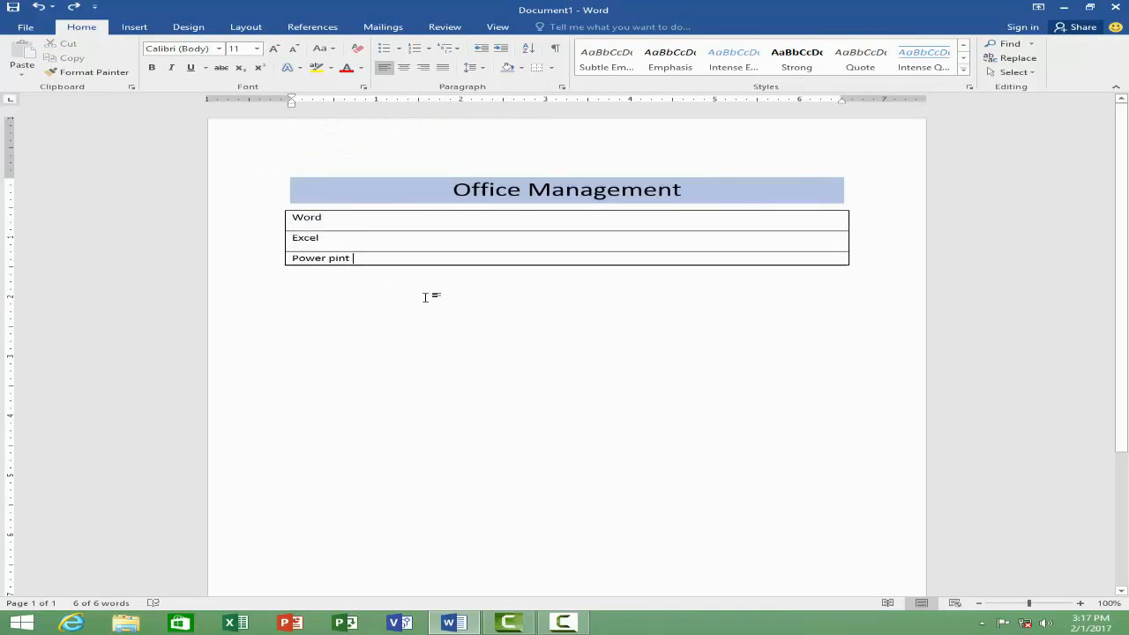
pyautogui.moveTo(426, 297); pyautogui.dragTo(255, 157)
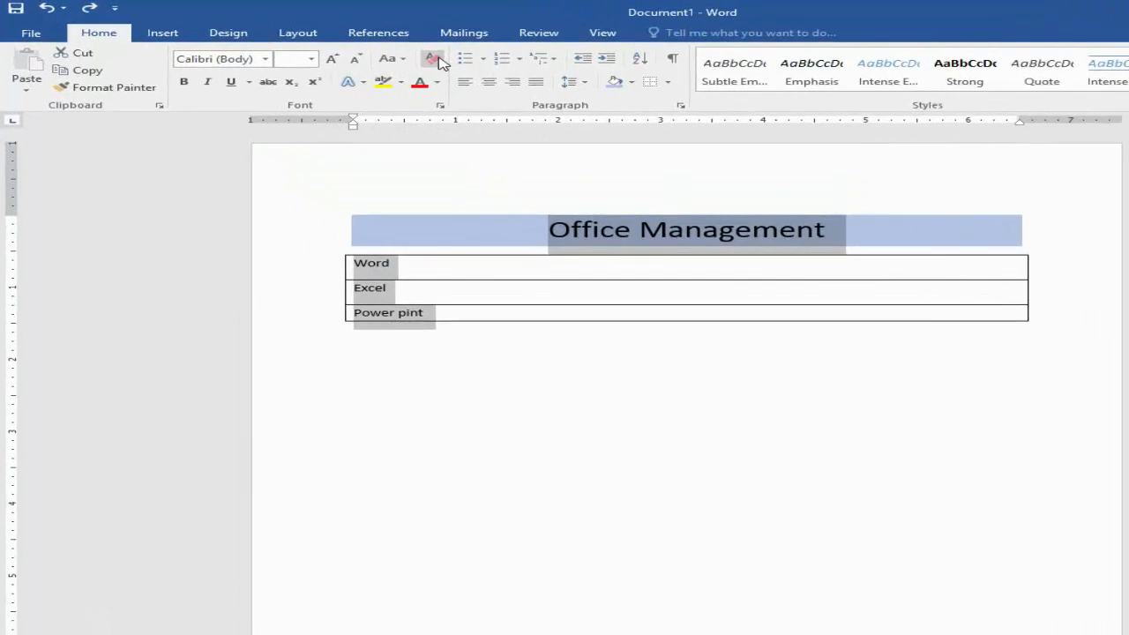
pyautogui.click(359, 49)
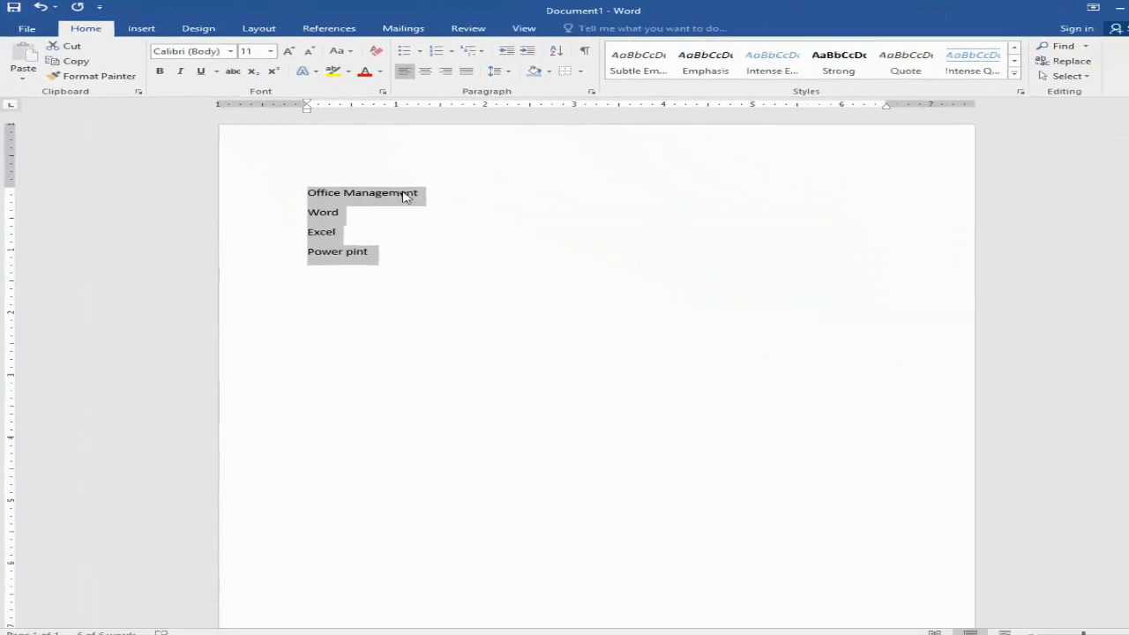
pyautogui.click(829, 406)
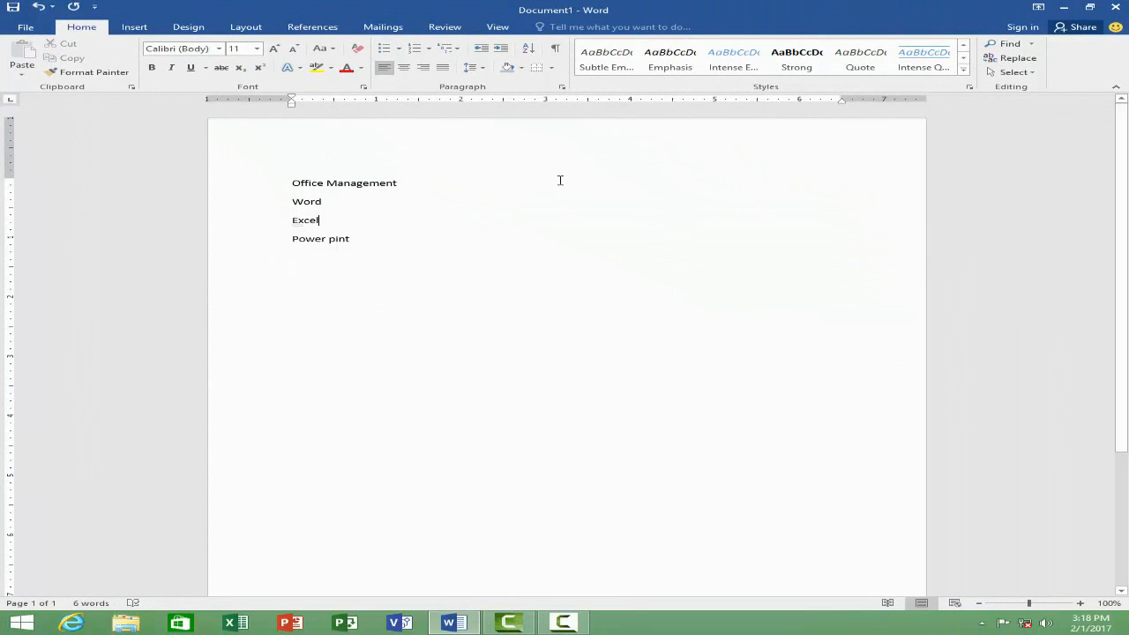
# Step: Insert three new lines above "Office Management" and enter "Falcon computer academy" on the first one
pyautogui.click(963, 69)
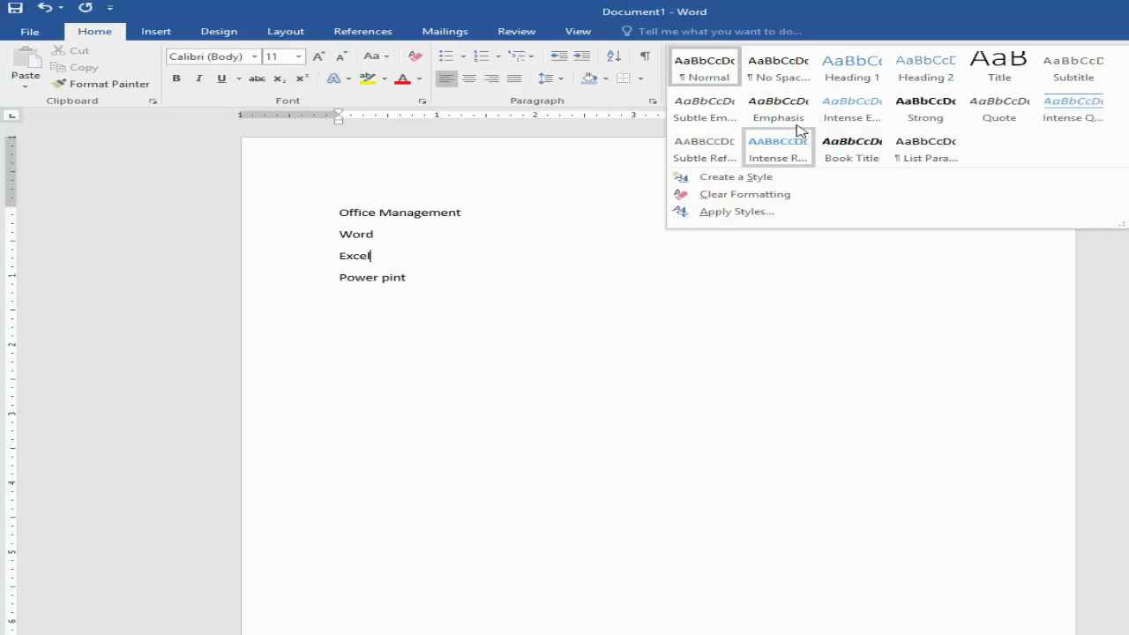
pyautogui.click(507, 219)
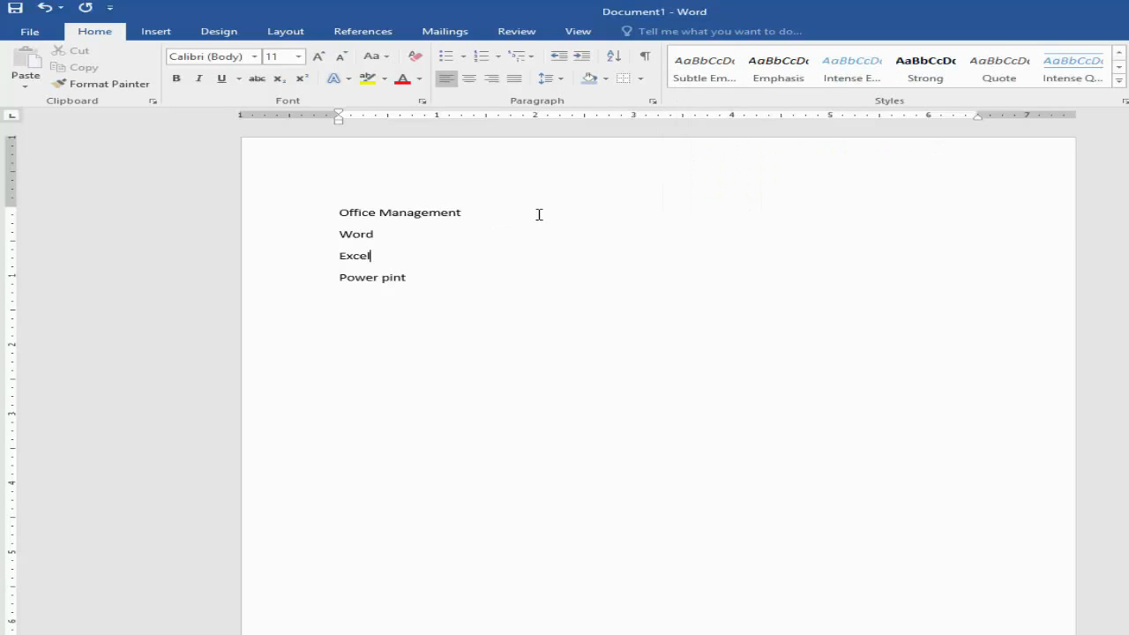
pyautogui.click(337, 212)
pyautogui.press('Return')
pyautogui.press('Return')
pyautogui.press('Return')
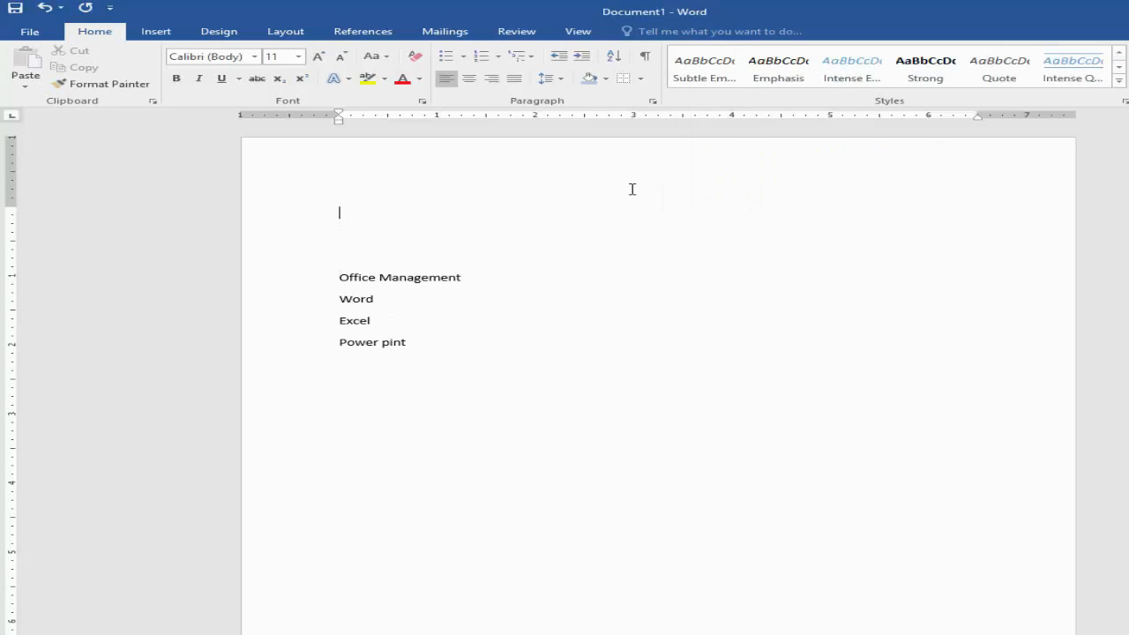
pyautogui.write('Falcon computer academy')
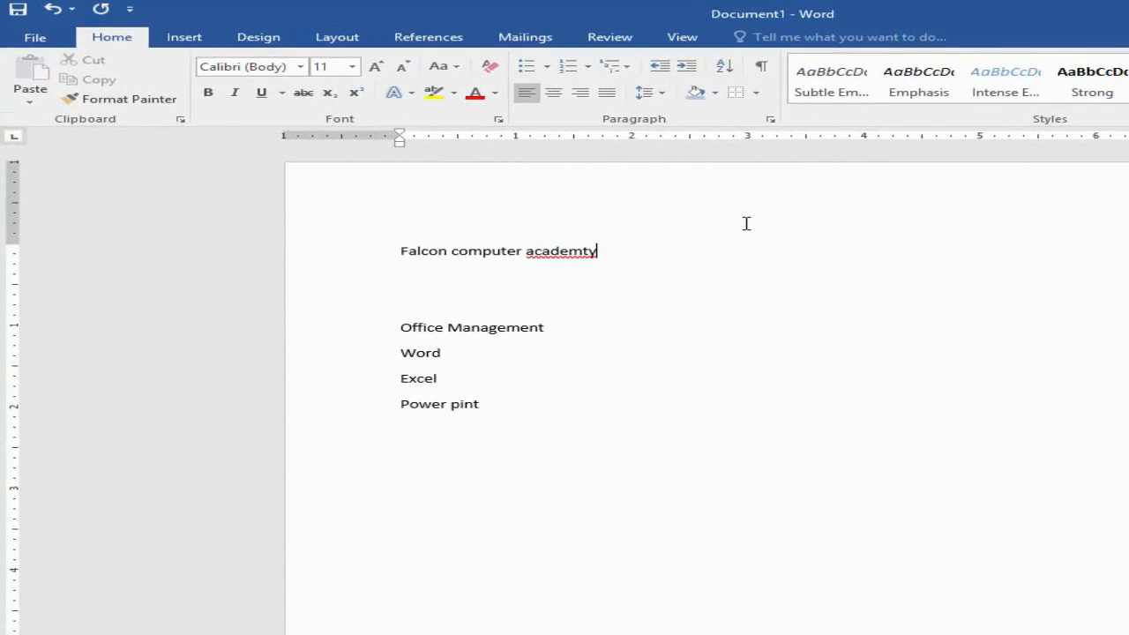
pyautogui.press('BackSpace')
pyautogui.write('y')
# Step: Apply the Title style to the "Falcon computer academy" line
pyautogui.moveTo(630, 254); pyautogui.dragTo(367, 244)
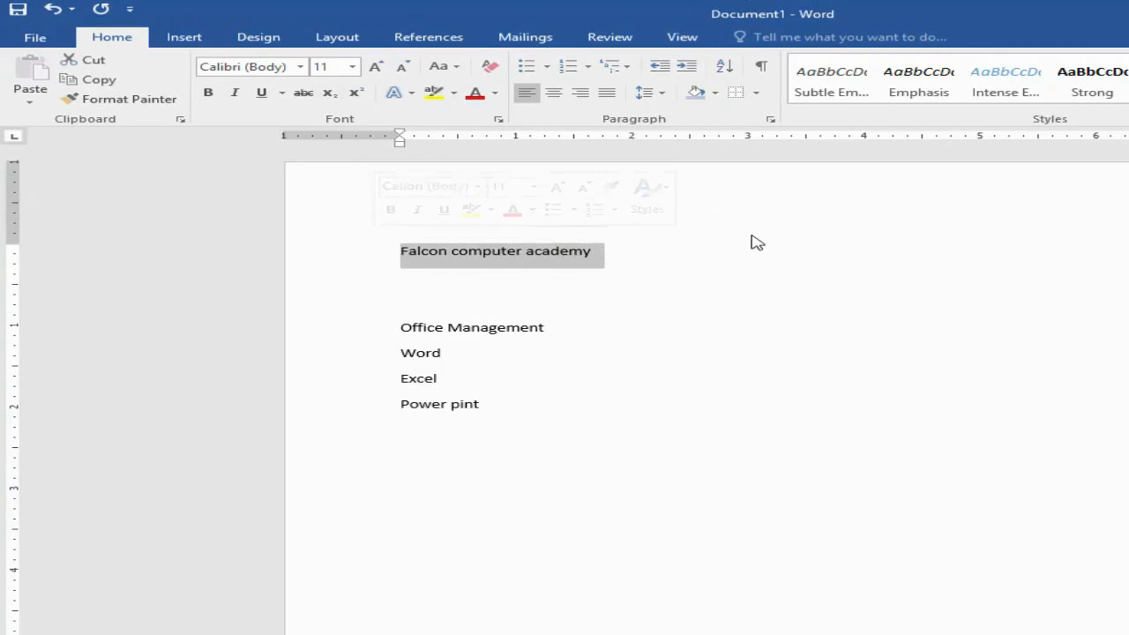
pyautogui.click(647, 257)
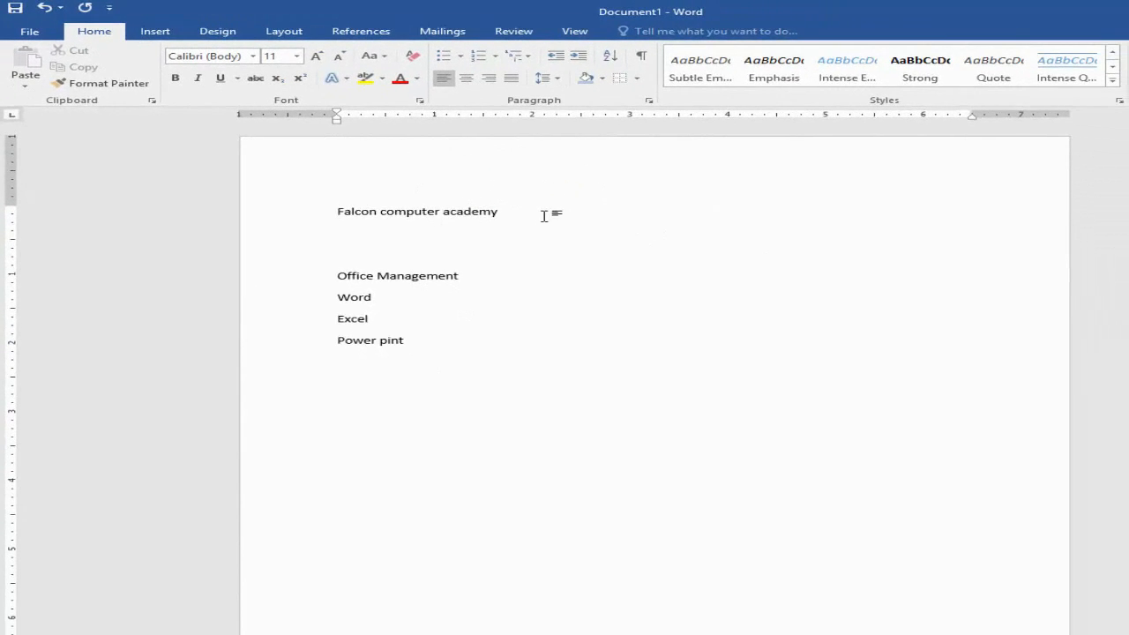
pyautogui.moveTo(543, 216); pyautogui.dragTo(356, 207)
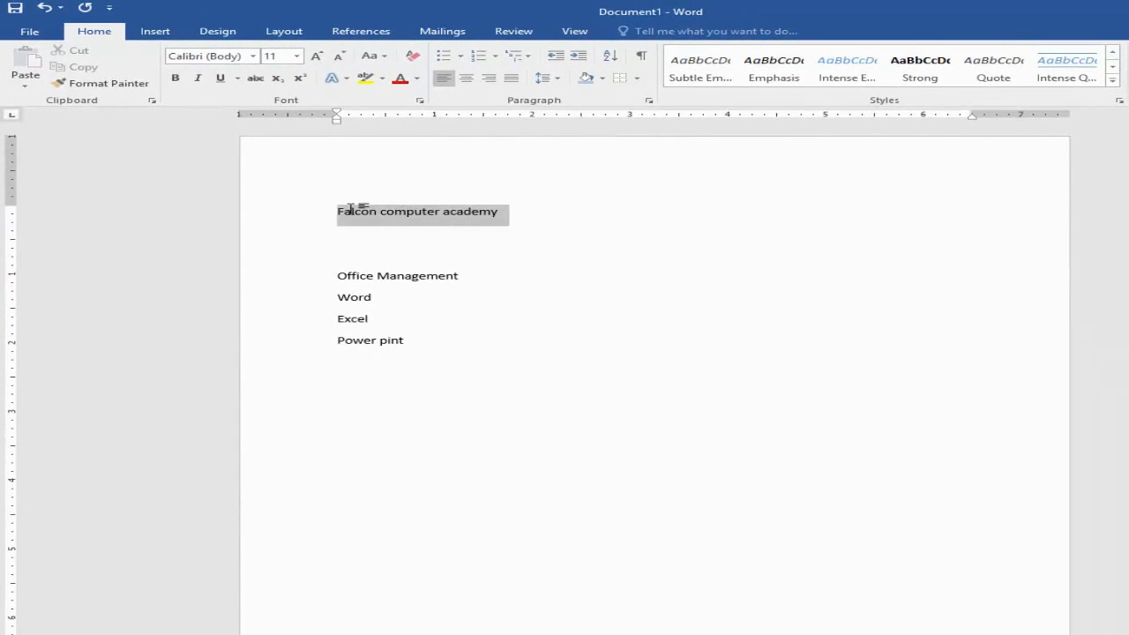
pyautogui.click(1113, 81)
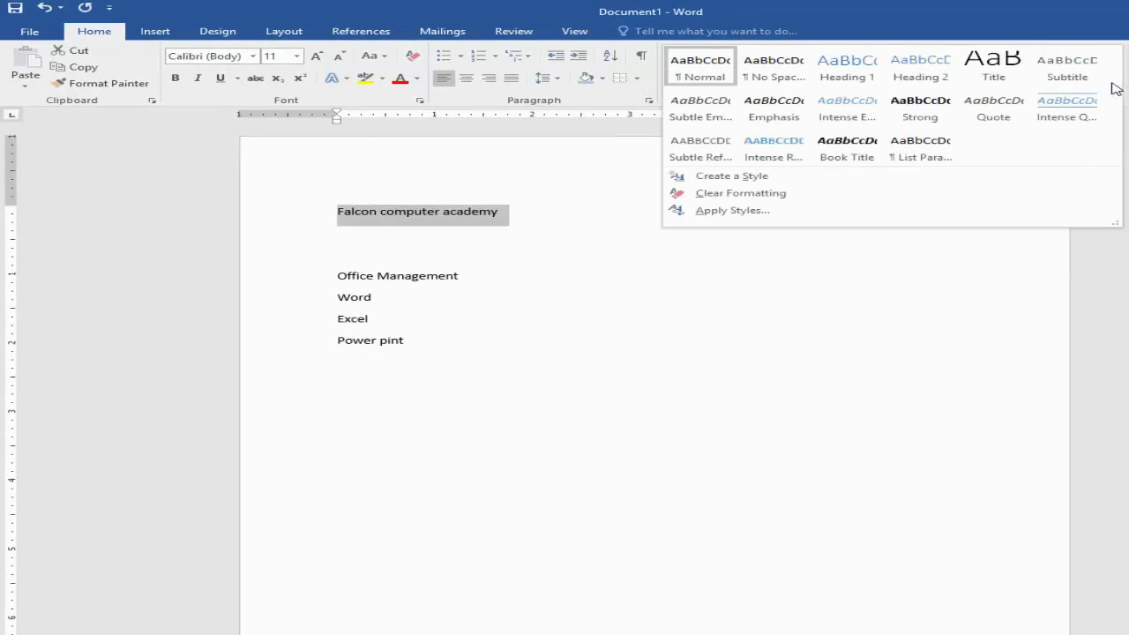
pyautogui.click(1000, 76)
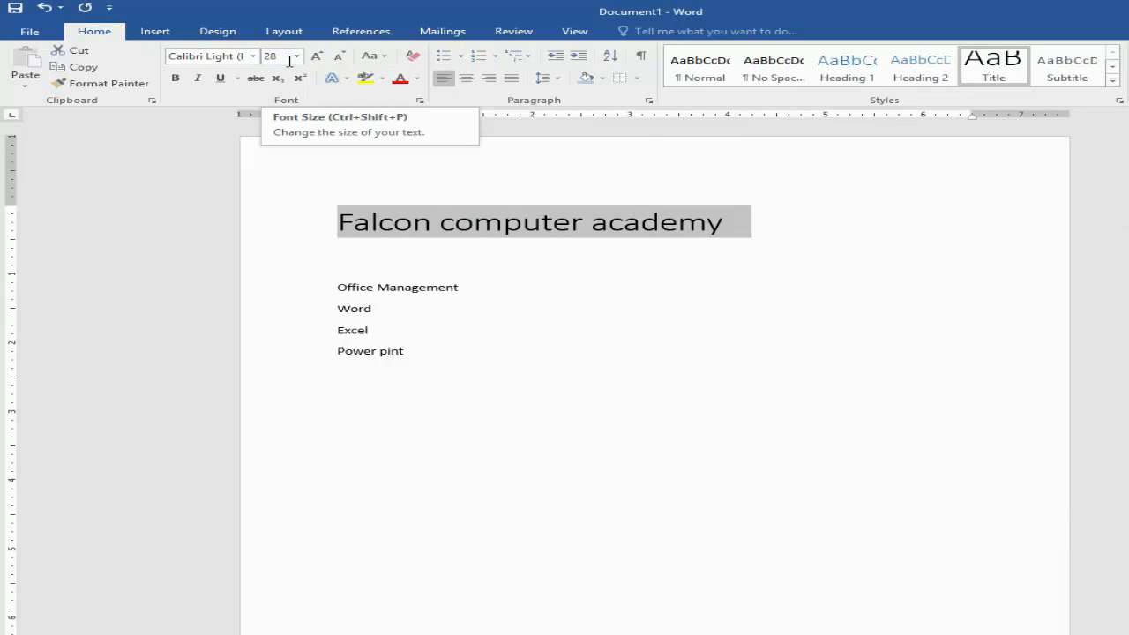
# Step: Center the "Falcon computer academy" title line and make it bold
pyautogui.click(471, 81)
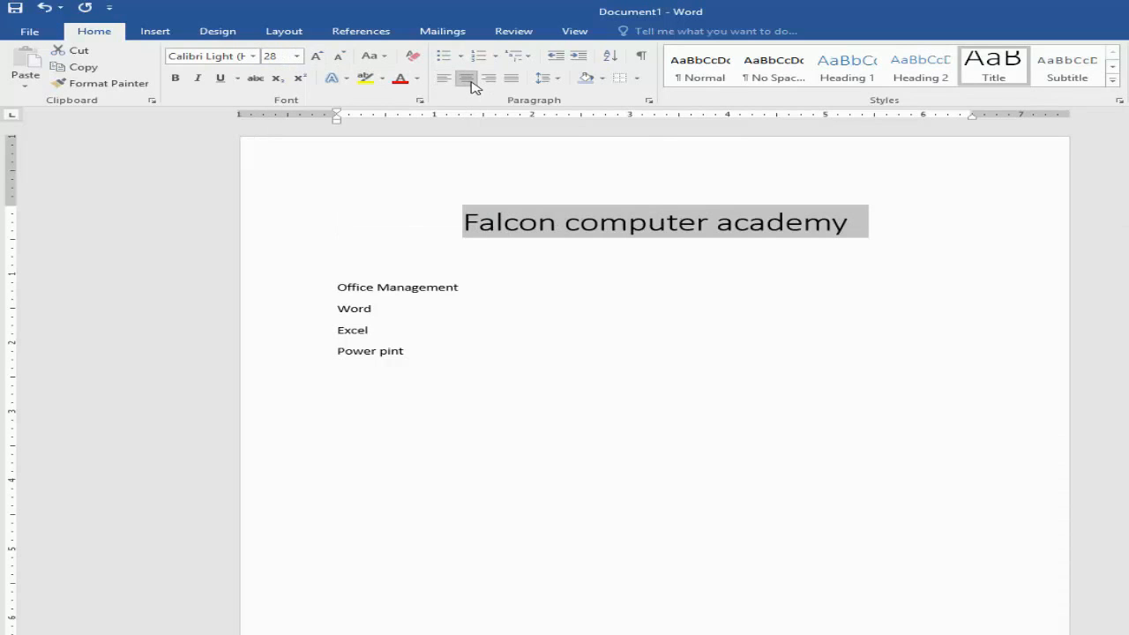
pyautogui.click(175, 78)
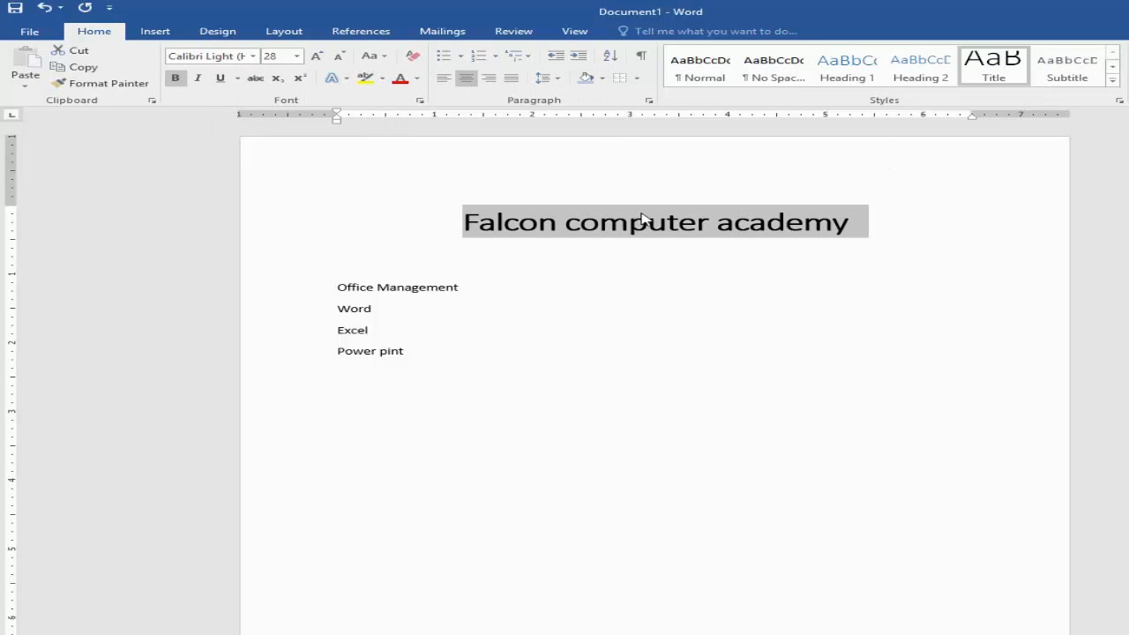
pyautogui.click(508, 285)
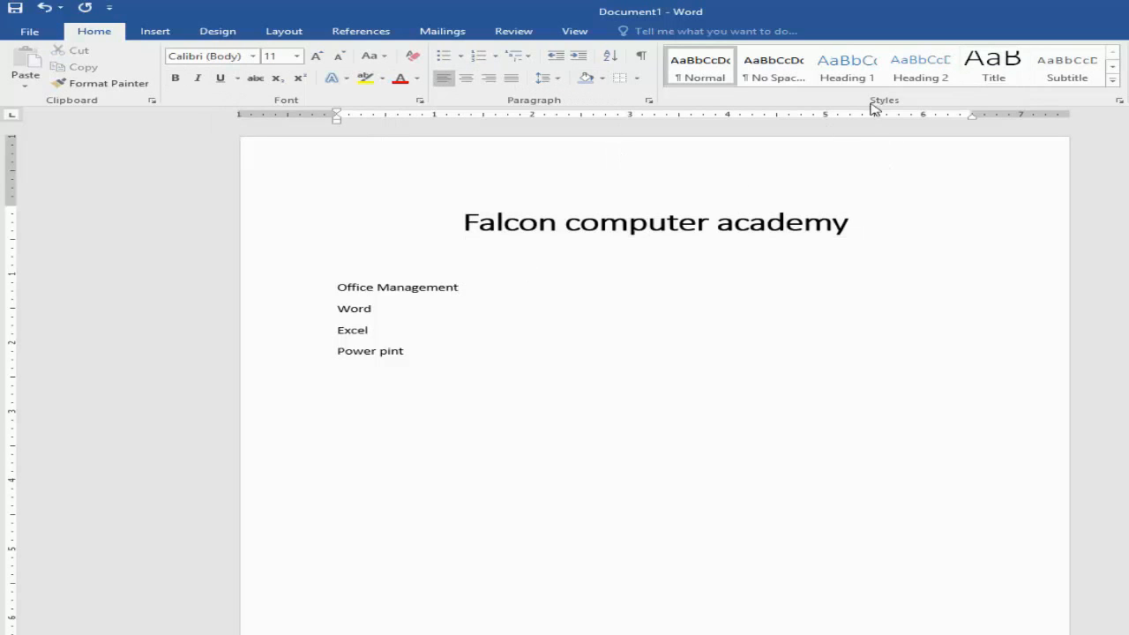
# Step: Try the Heading 1, Heading 2 and Heading 3 styles on the "Office Management" line, and settle on Heading 1
pyautogui.click(311, 282)
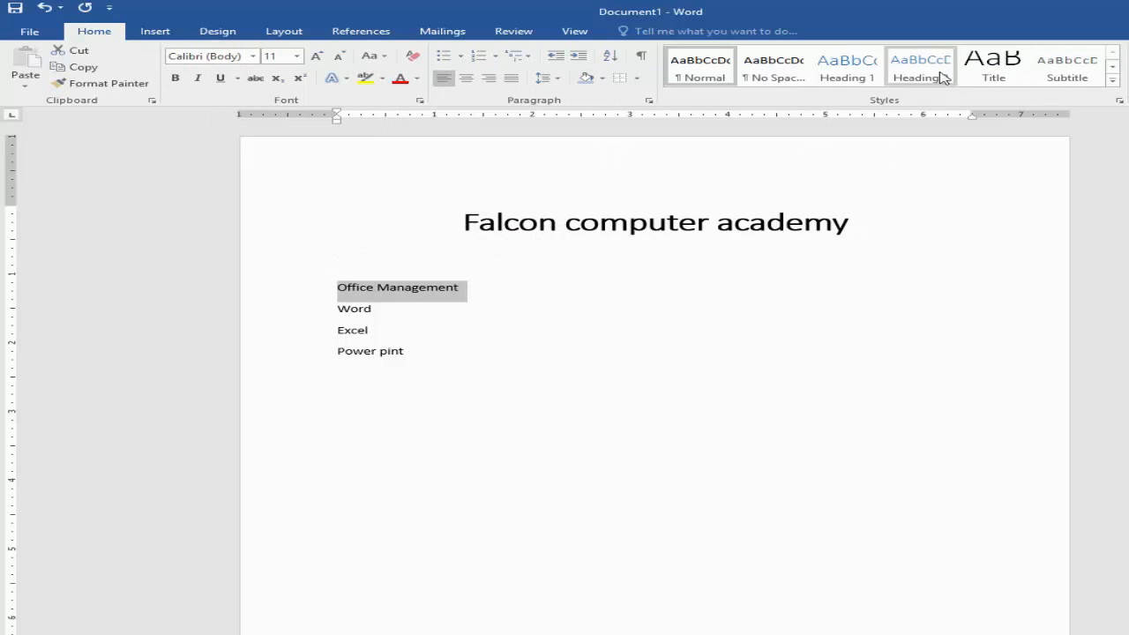
pyautogui.click(860, 80)
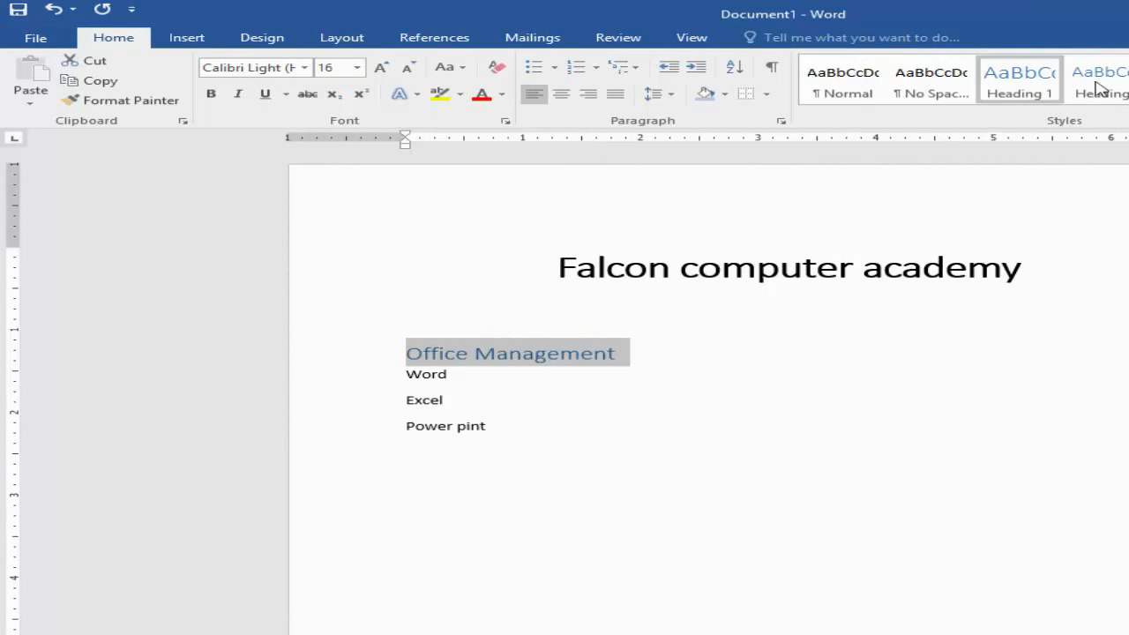
pyautogui.click(1128, 80)
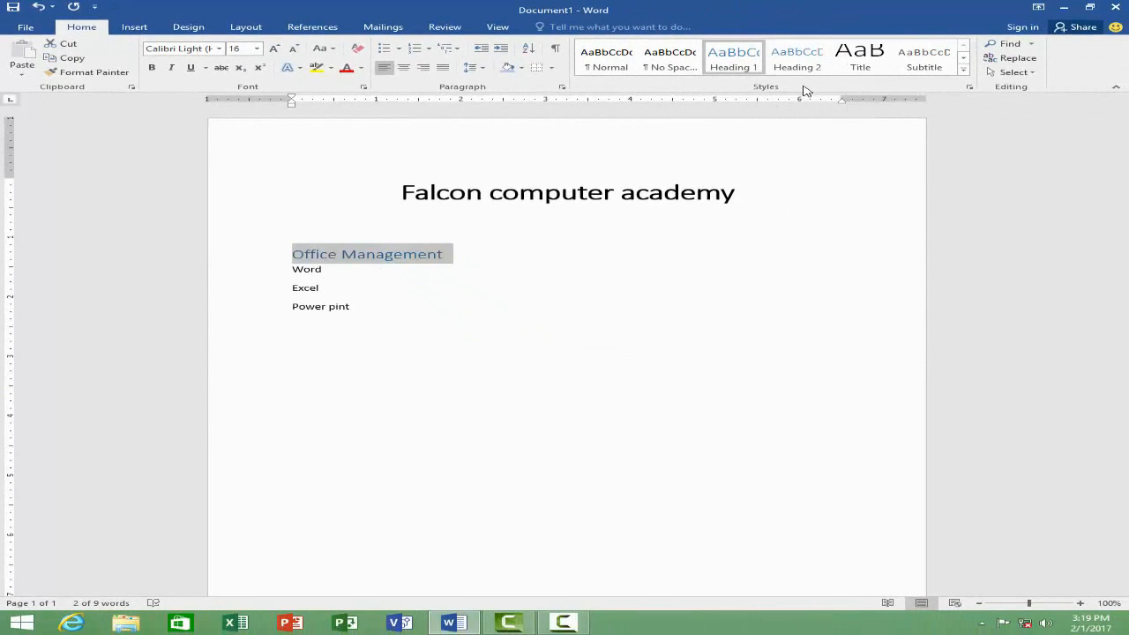
pyautogui.click(800, 71)
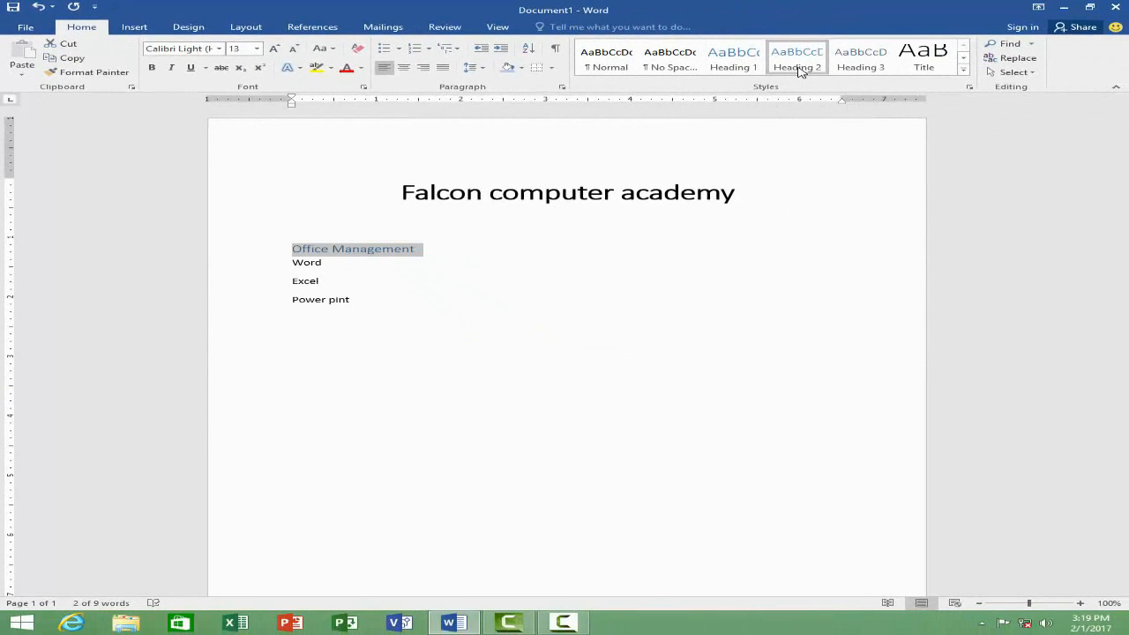
pyautogui.click(880, 71)
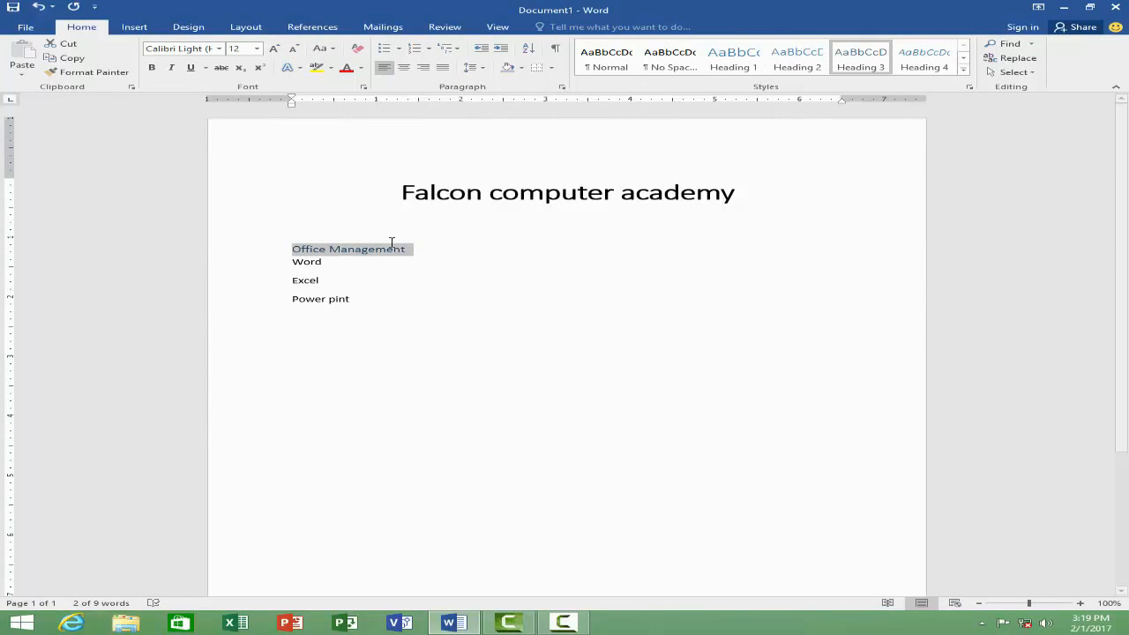
pyautogui.click(756, 69)
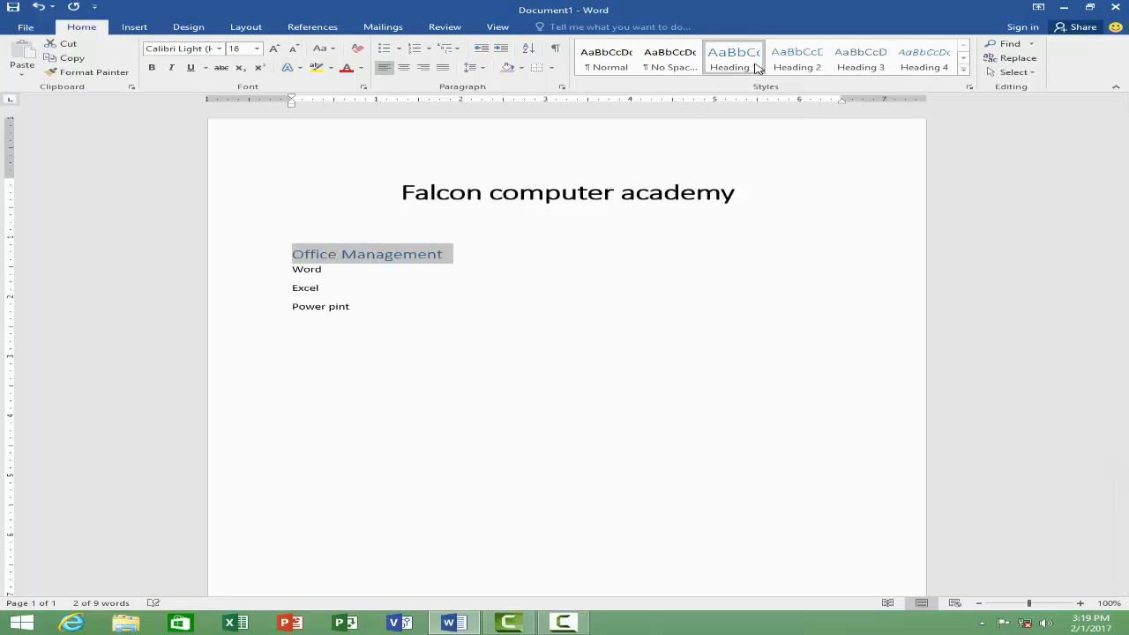
# Step: Check which styles the title, the "Office Management" heading and the three lines below it use
pyautogui.click(381, 315)
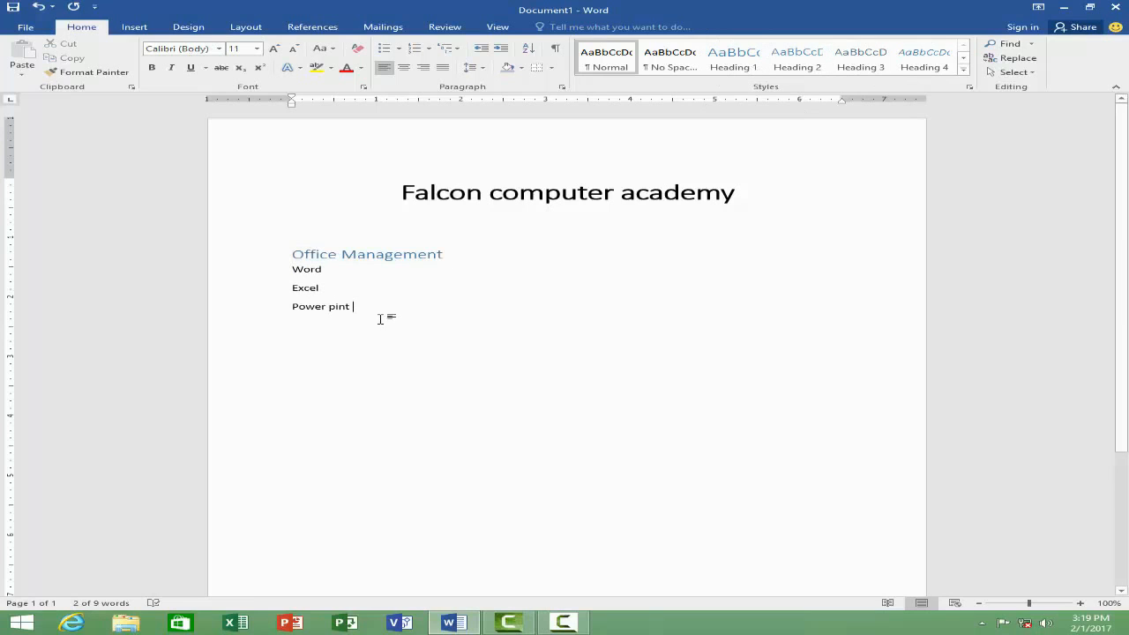
pyautogui.click(571, 192)
pyautogui.click(408, 255)
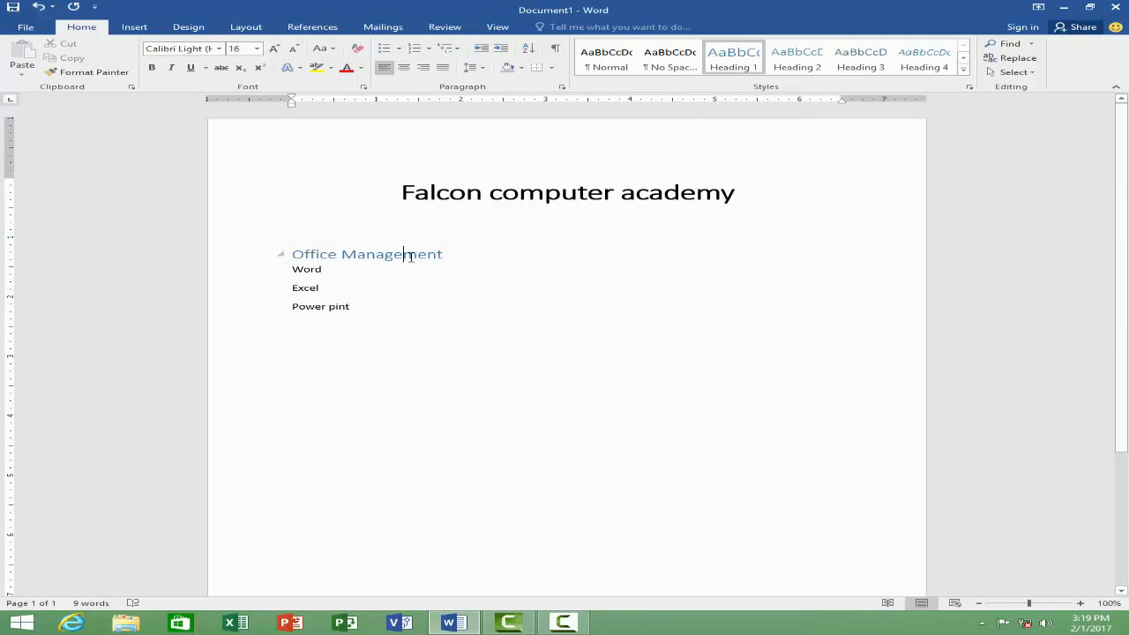
pyautogui.moveTo(351, 309); pyautogui.dragTo(293, 266)
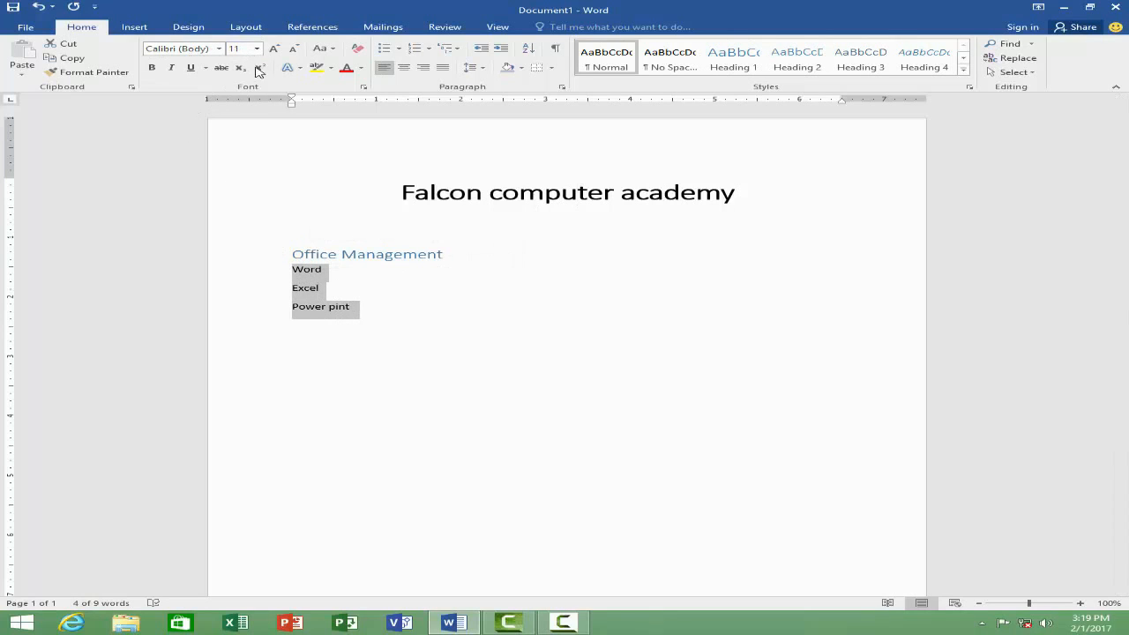
pyautogui.click(396, 305)
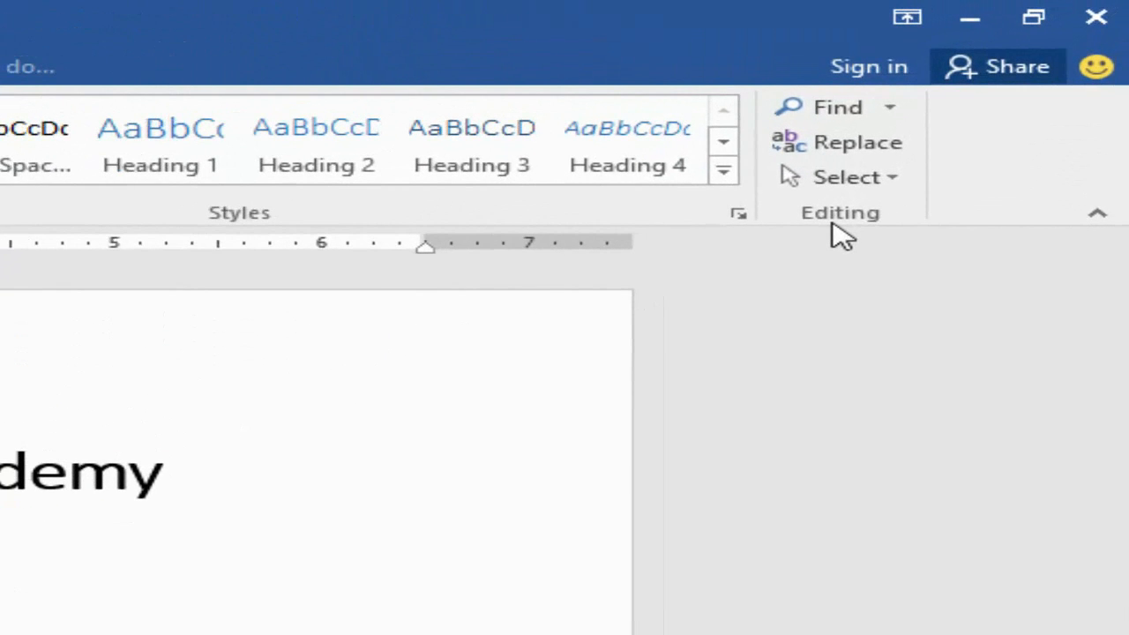
# Step: View the options offered by the Find and Select commands
pyautogui.click(891, 108)
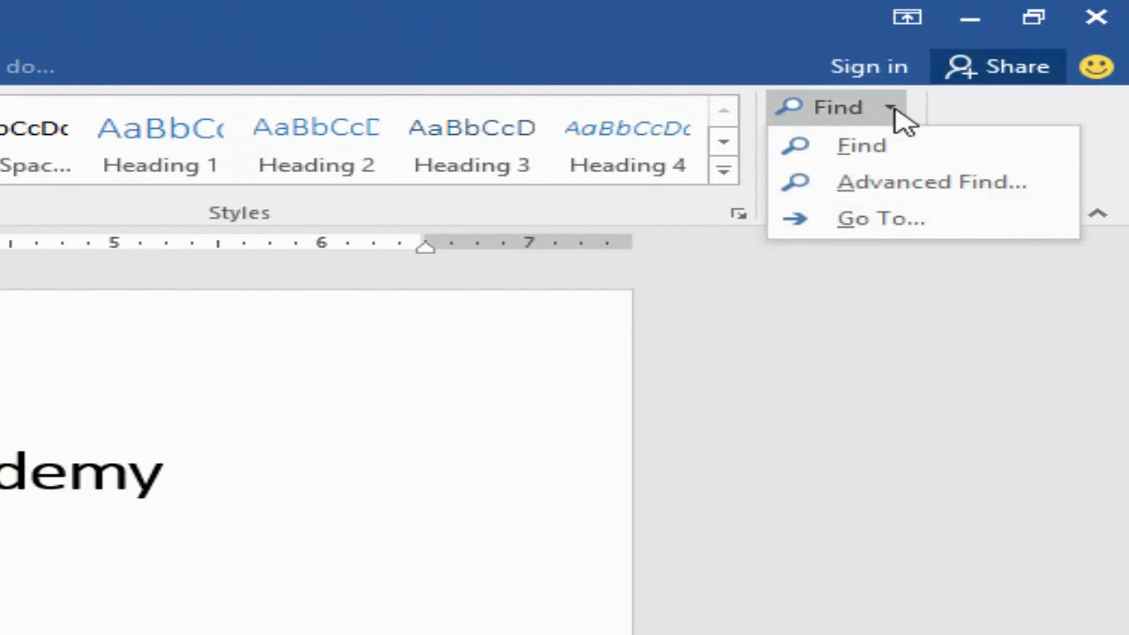
pyautogui.click(926, 296)
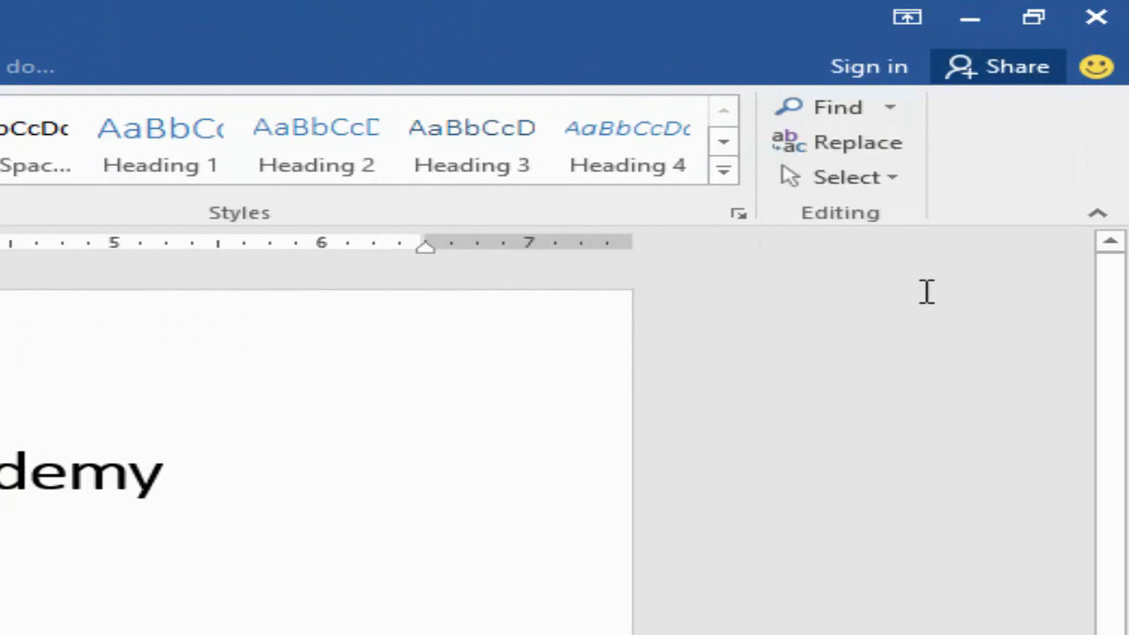
pyautogui.click(900, 176)
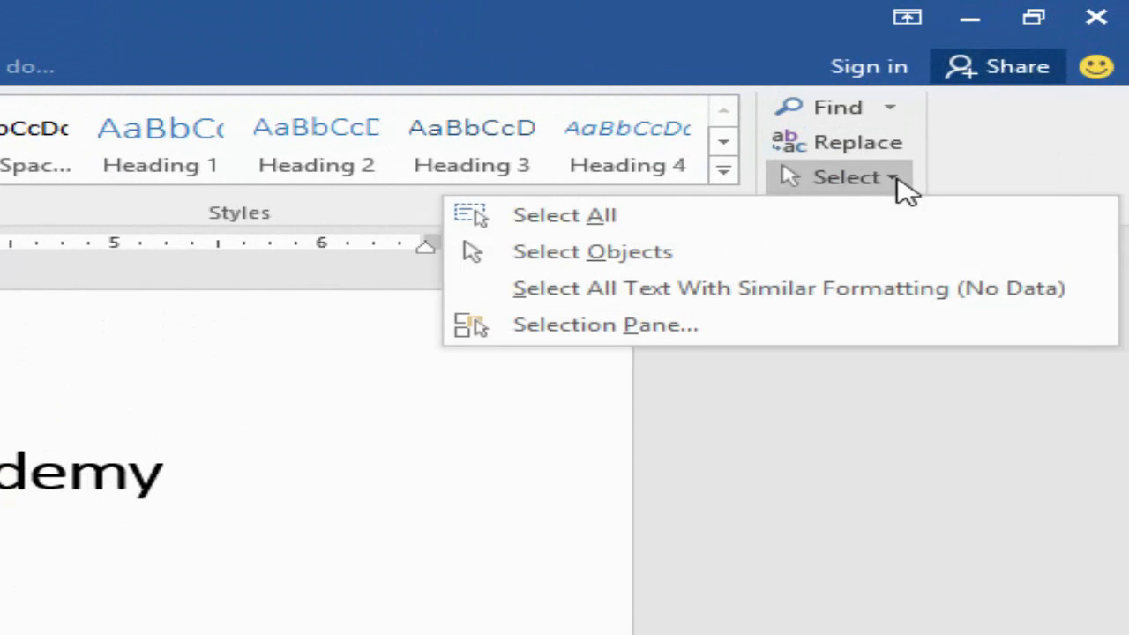
pyautogui.click(543, 458)
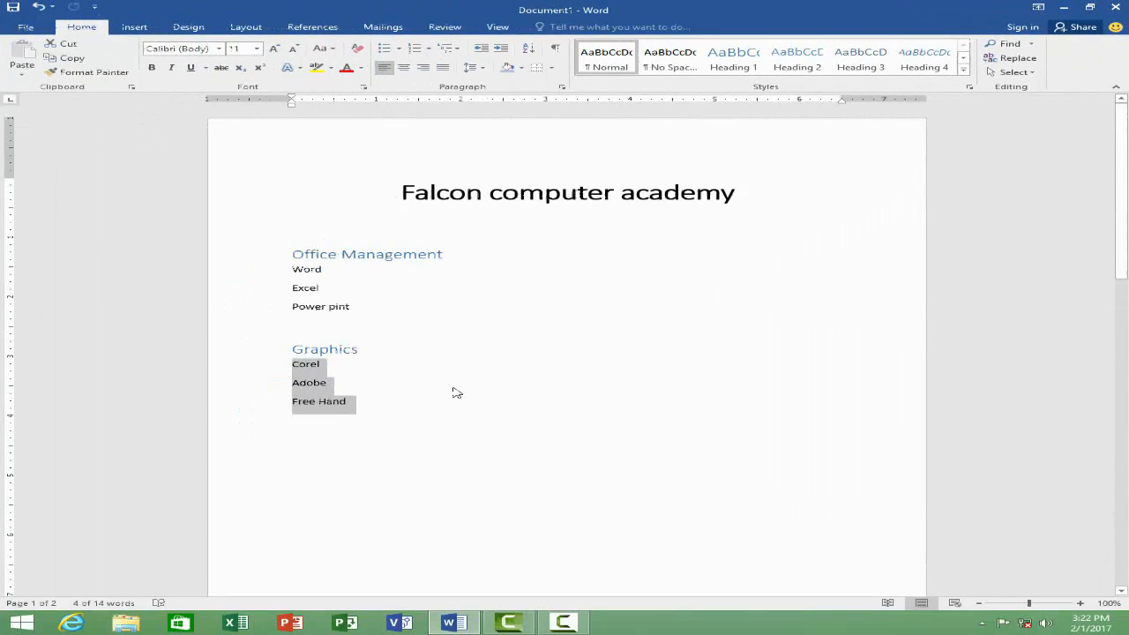
# Step: Insert a series of page breaks at the end of the document to add blank pages
pyautogui.click(456, 388)
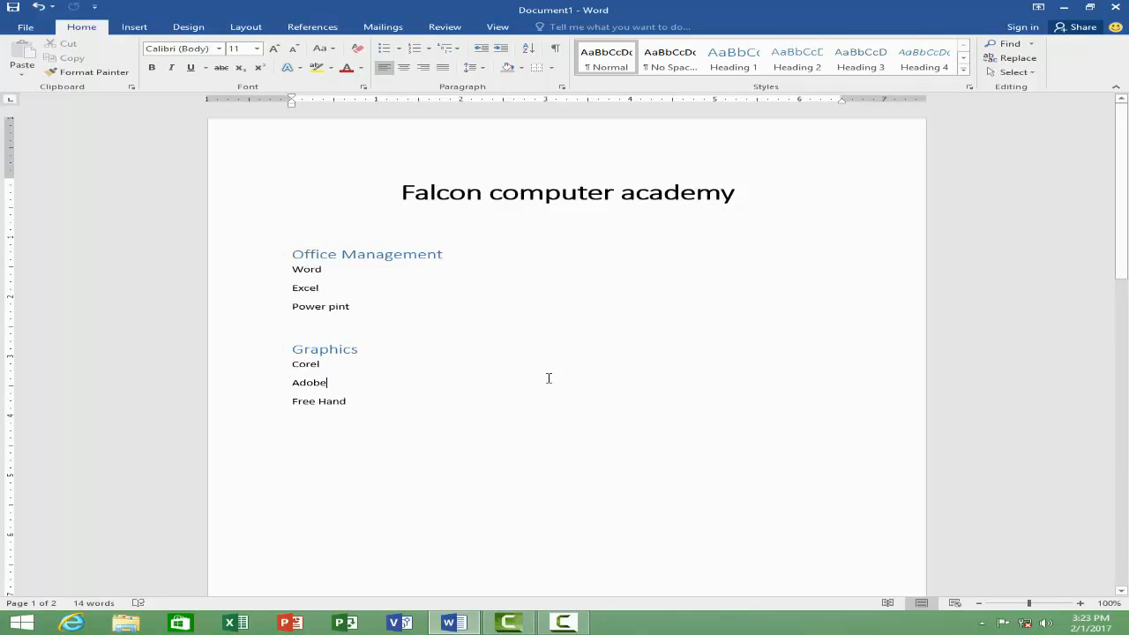
pyautogui.click(440, 409)
pyautogui.scroll(-10, 422, 400)
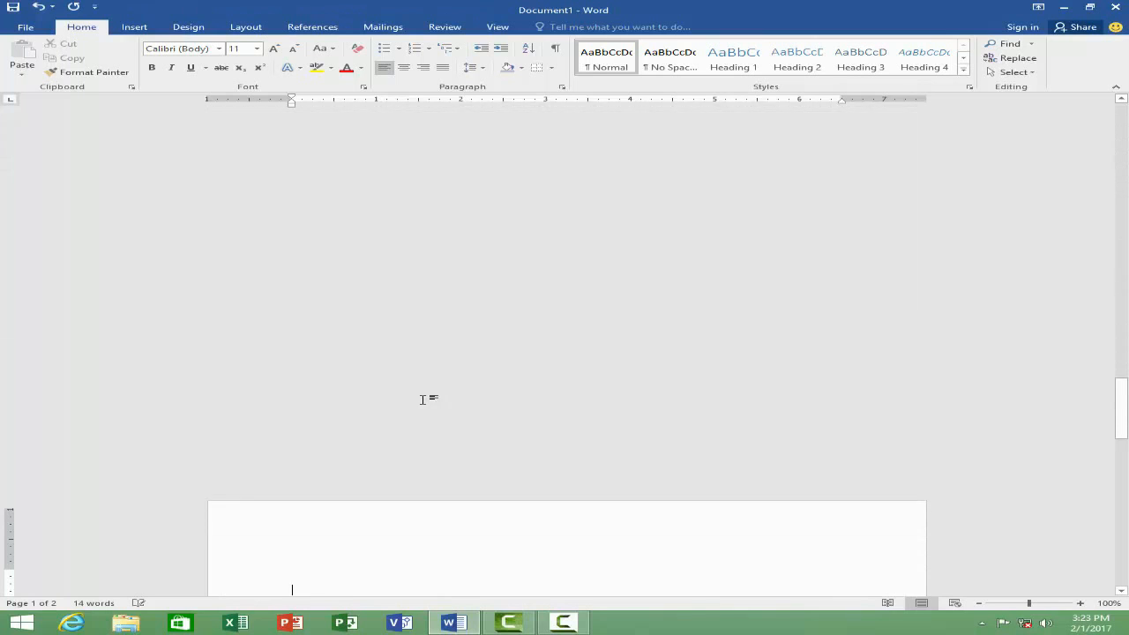
pyautogui.hotkey('ctrl', 'Return')
pyautogui.hotkey('ctrl', 'Return')
pyautogui.hotkey('ctrl', 'Return')
pyautogui.hotkey('ctrl', 'Return')
pyautogui.hotkey('ctrl', 'Return')
pyautogui.hotkey('ctrl', 'Return')
pyautogui.hotkey('ctrl', 'Return')
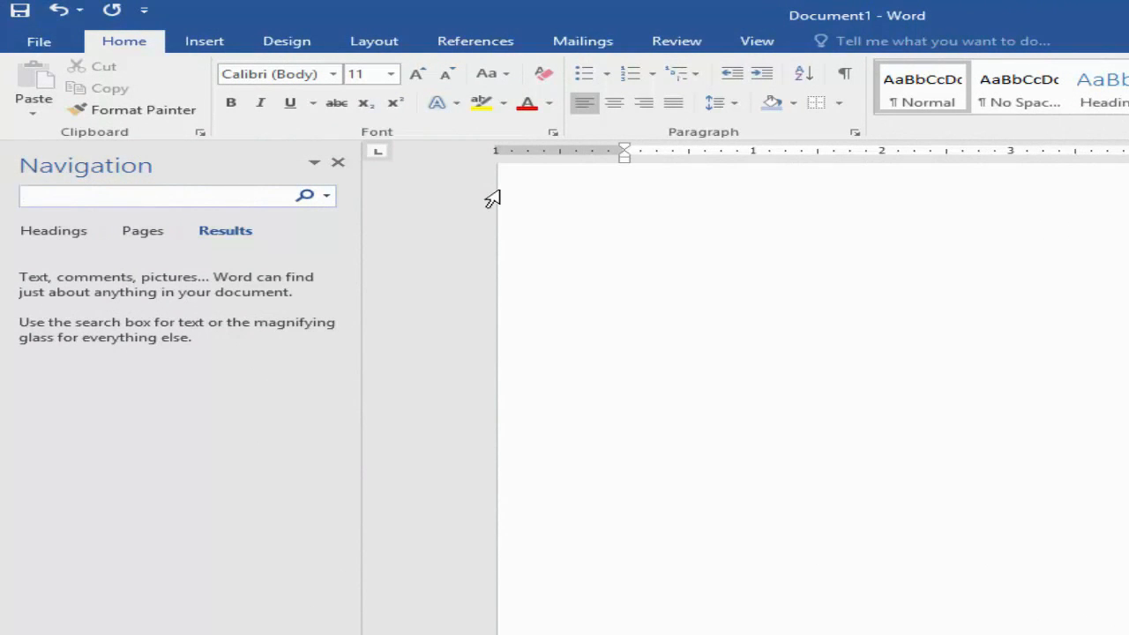
# Step: Search the document for "graphics", place the cursor after "Free Hand" and close the search results
pyautogui.write('graphics')
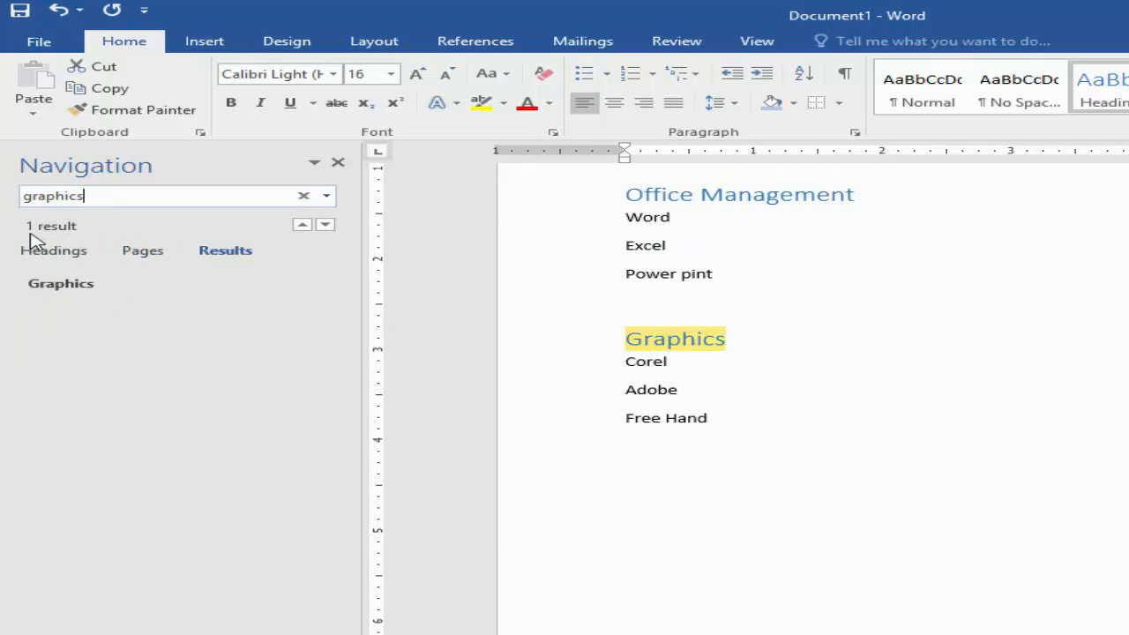
pyautogui.click(727, 426)
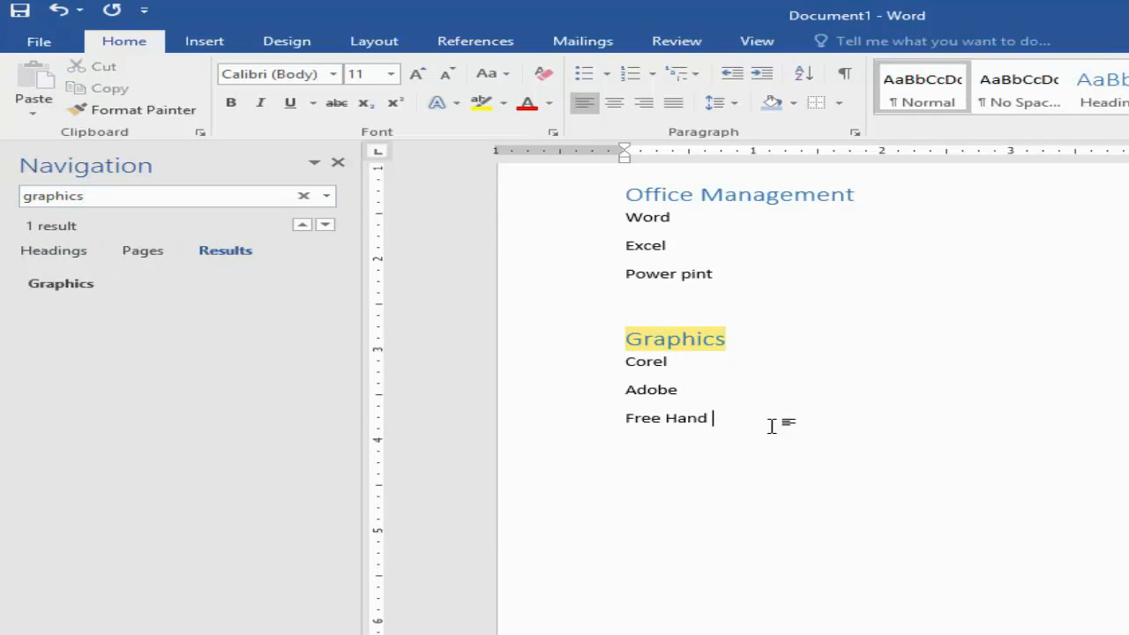
pyautogui.click(338, 168)
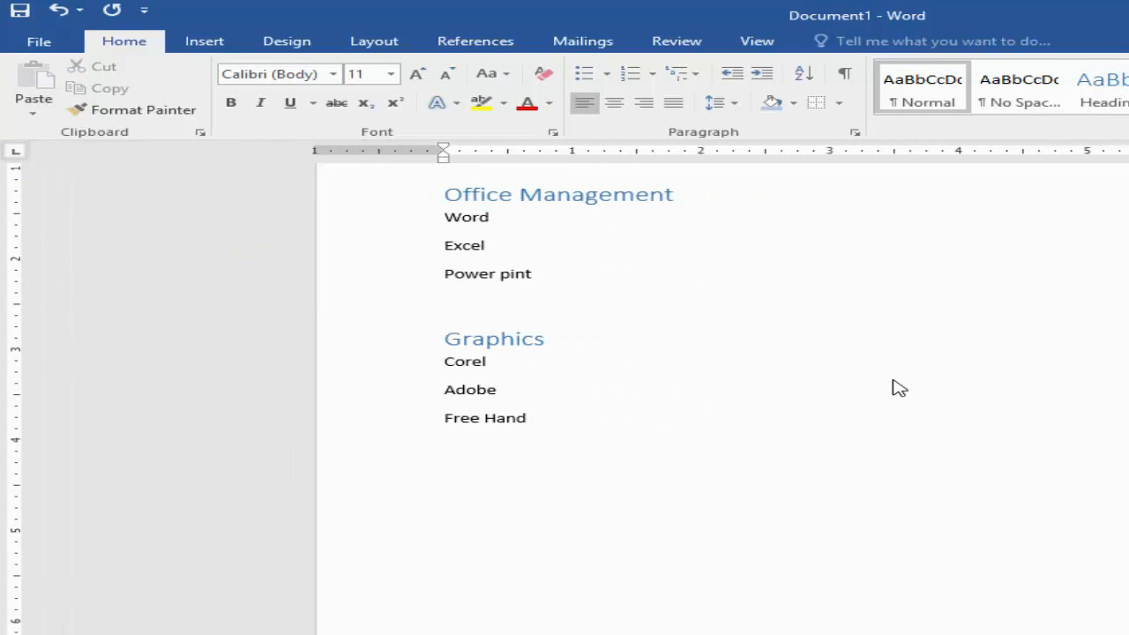
# Step: Add the word "Graphics" on a new line below "Free Hand" and "graphics" further down, separated by blank lines
pyautogui.press('Return')
pyautogui.write('graphics')
pyautogui.press('Return')
pyautogui.press('Return')
pyautogui.write('grahp')
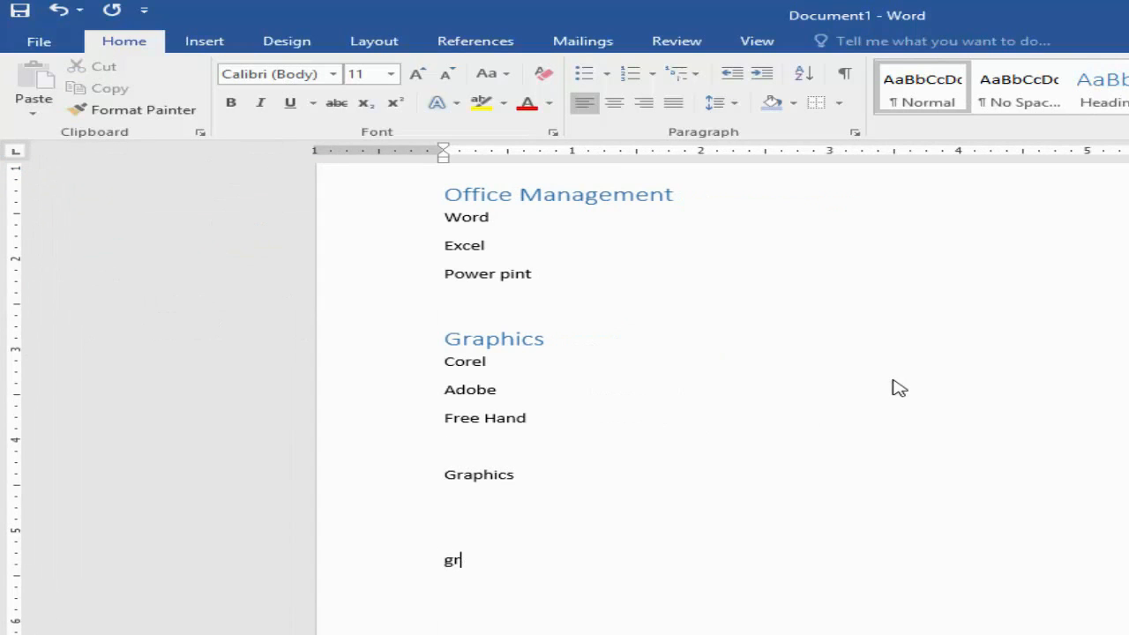
pyautogui.press('BackSpace')
pyautogui.press('BackSpace')
pyautogui.write('phics')
# Step: Search for "graphics" again from a blank page of the document and close the search results
pyautogui.scroll(10, 893, 388)
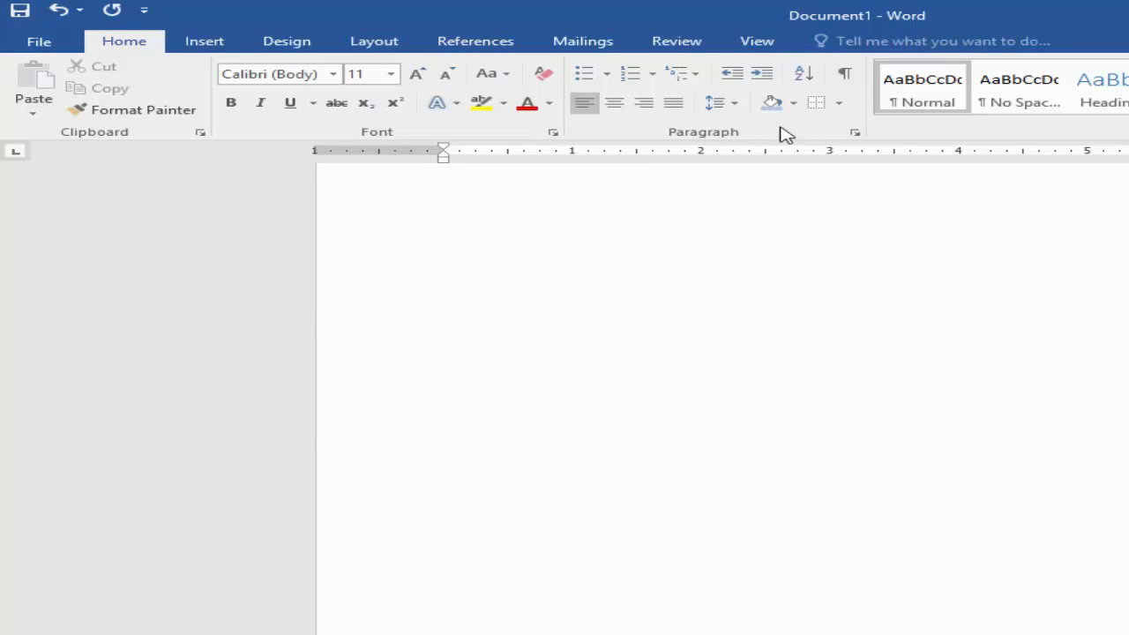
pyautogui.click(1010, 46)
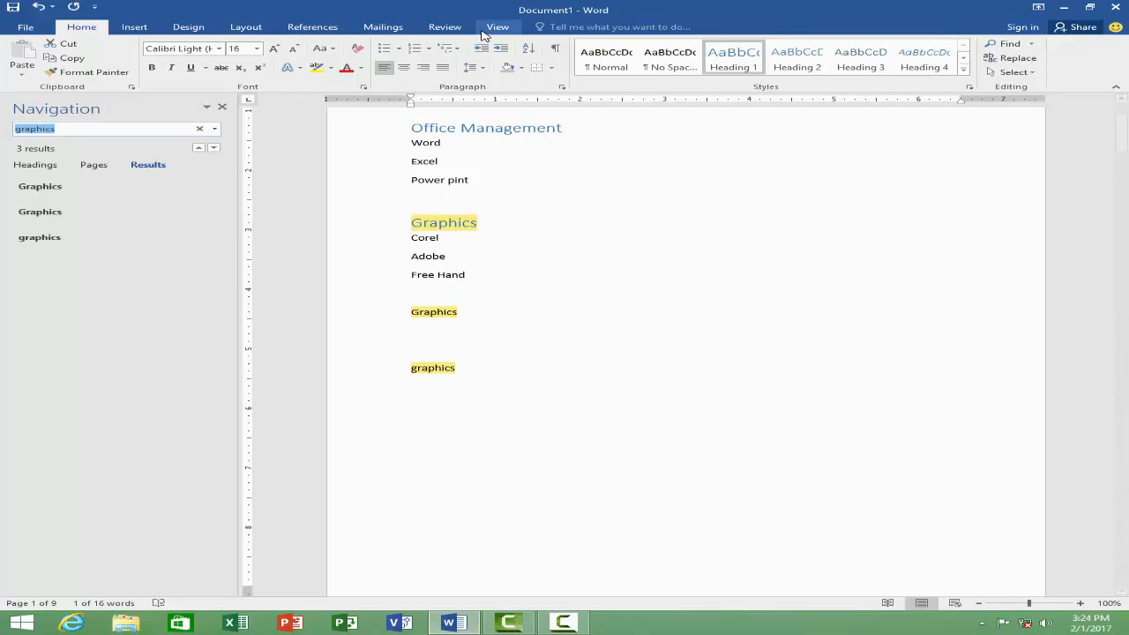
pyautogui.click(221, 107)
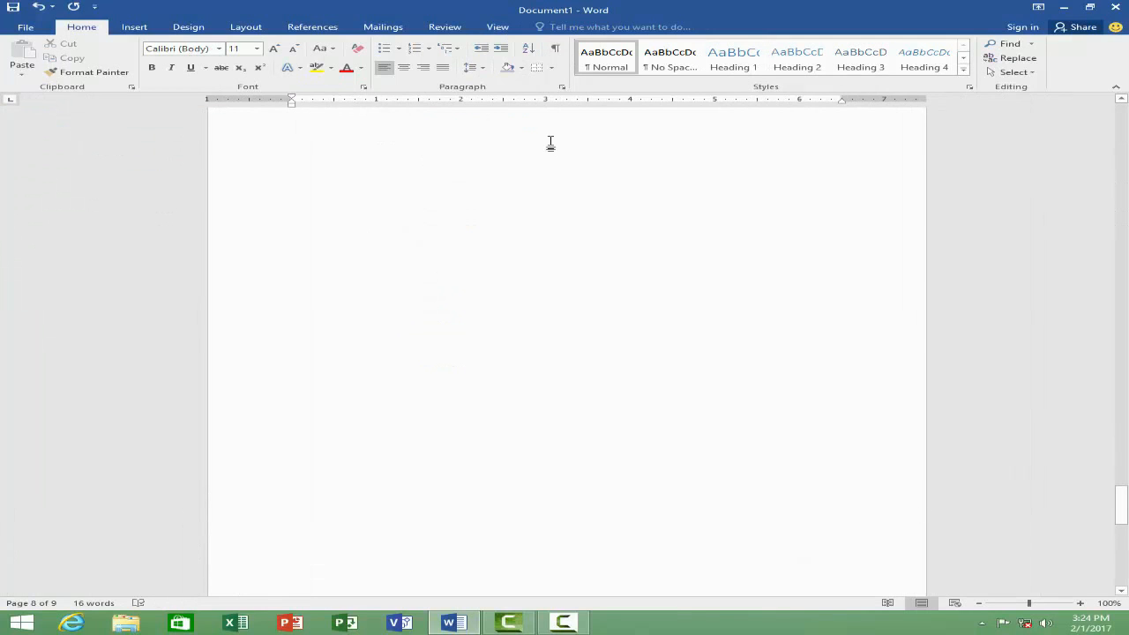
# Step: Return to the start of the document and search for "graphics" once more
pyautogui.moveTo(1120, 506); pyautogui.dragTo(1113, 88)
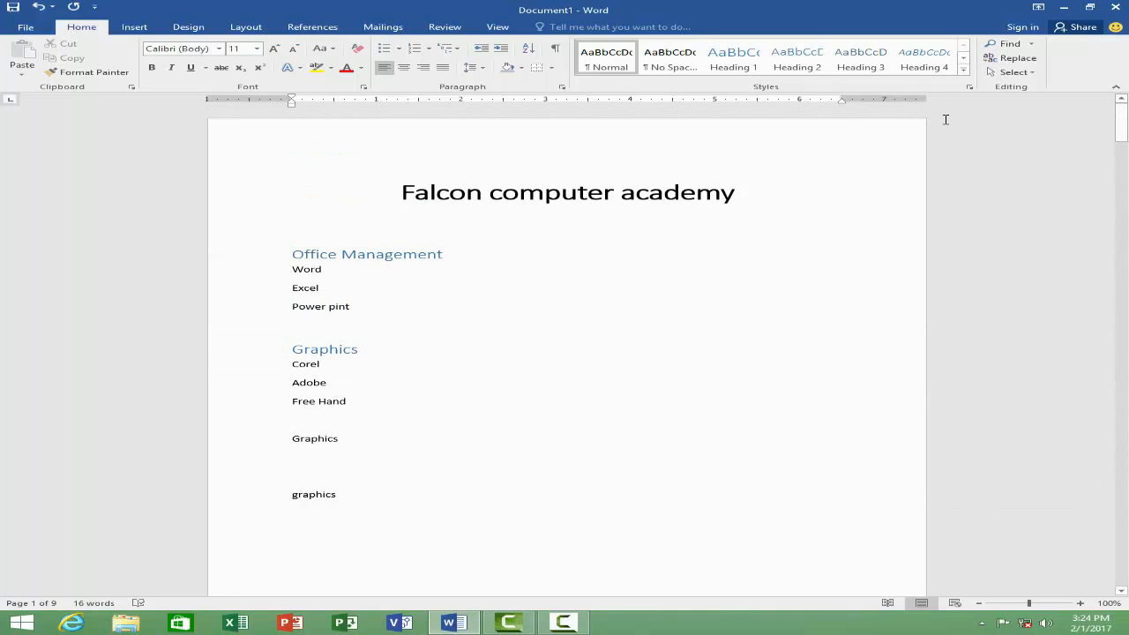
pyautogui.click(1011, 46)
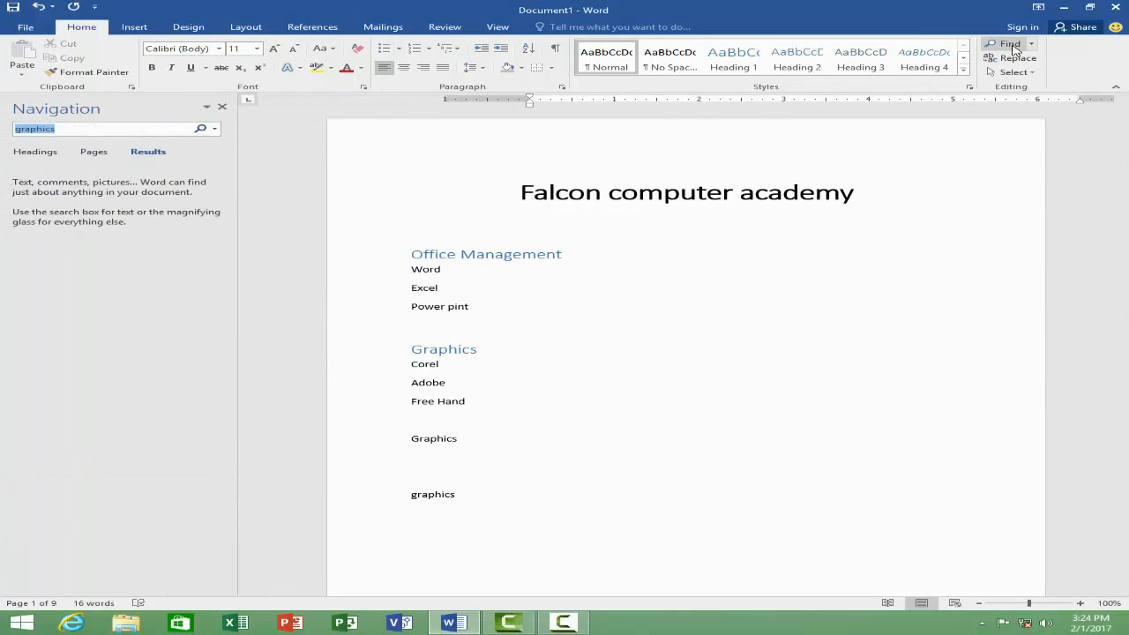
pyautogui.write('graphics')
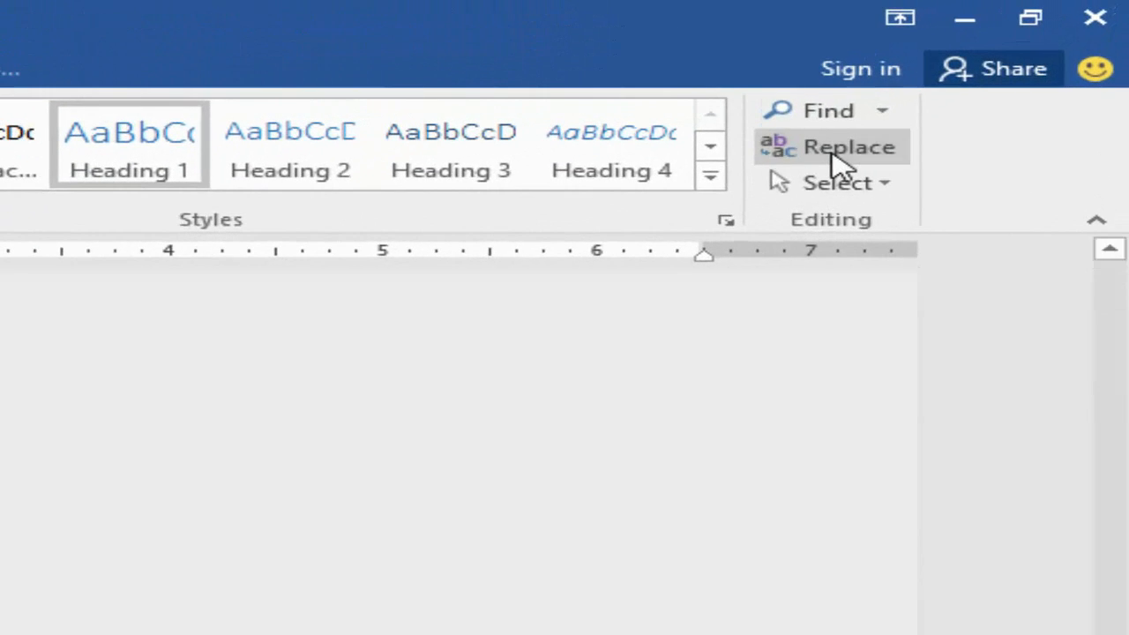
# Step: Replace every occurrence of "Graphics" in the document with "Composing"
pyautogui.click(833, 150)
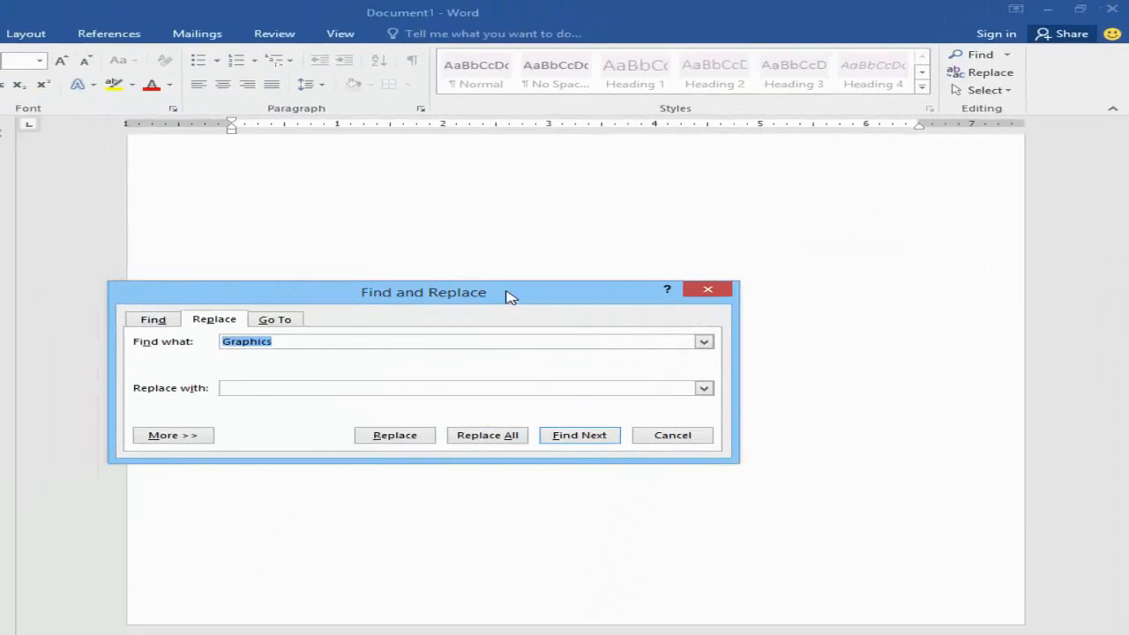
pyautogui.moveTo(591, 236); pyautogui.dragTo(652, 150)
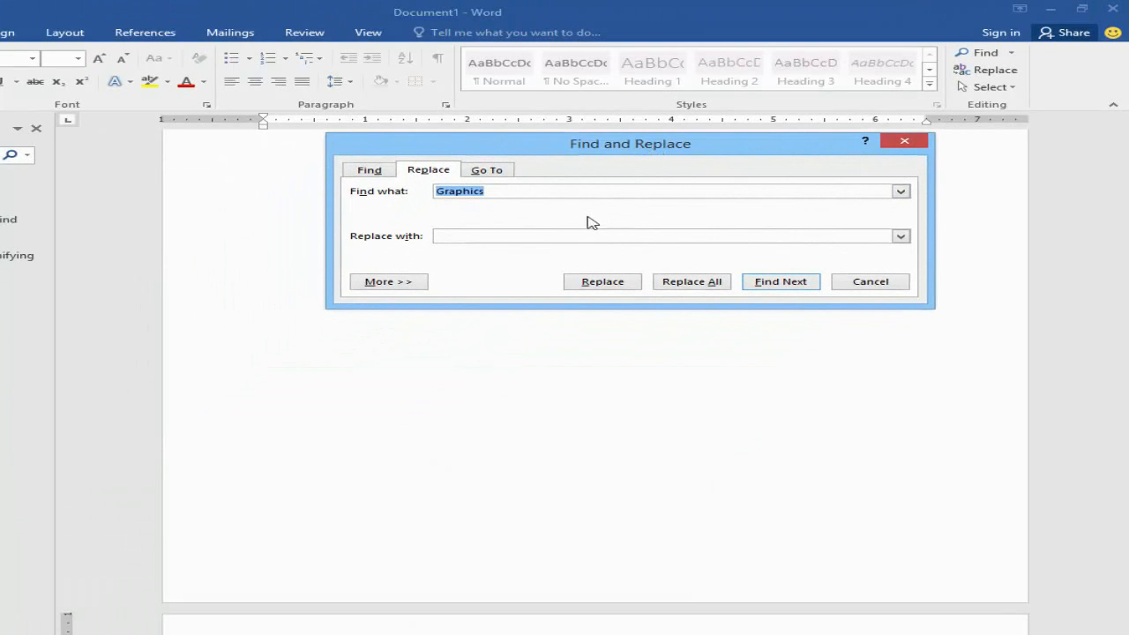
pyautogui.click(503, 238)
pyautogui.write('Composing')
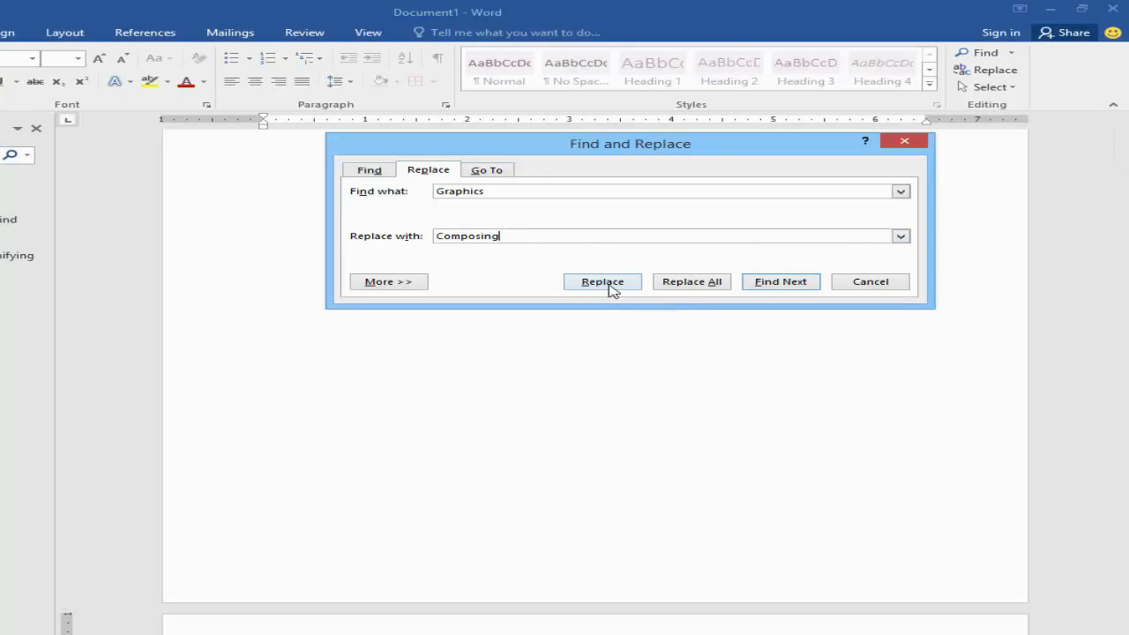
pyautogui.click(672, 283)
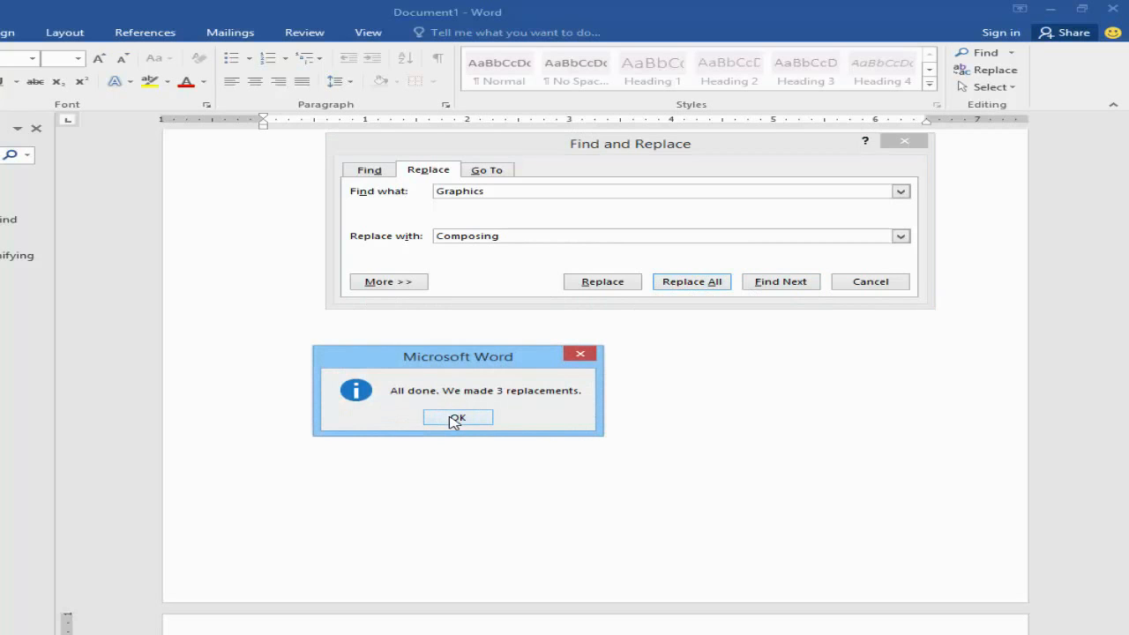
pyautogui.click(456, 418)
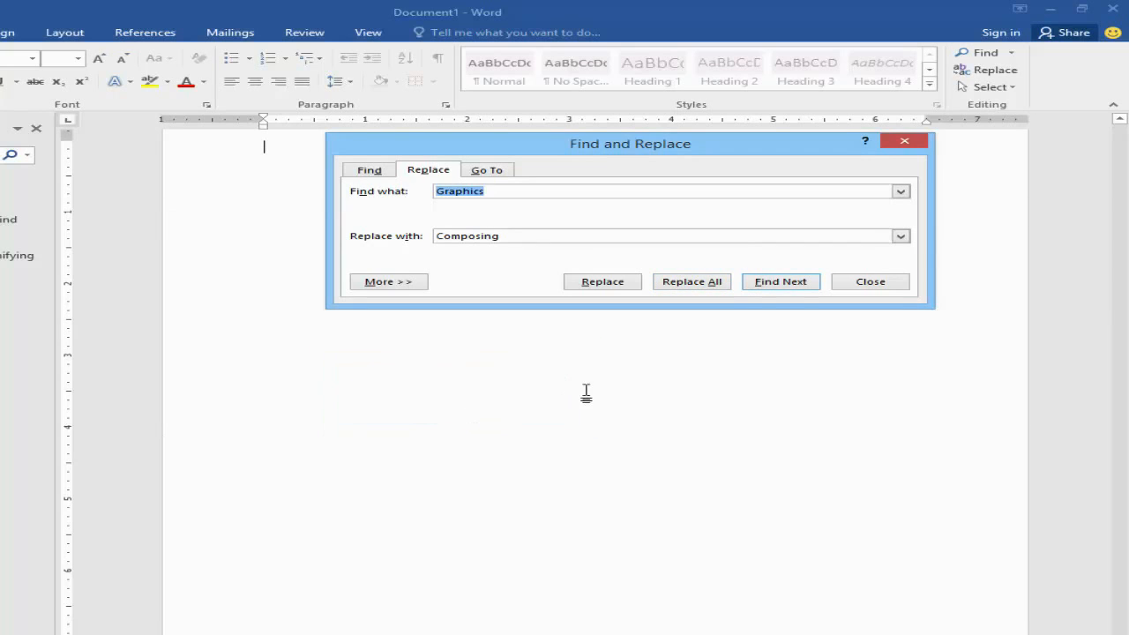
# Step: Finish the replacement and return to the document's first page to check the replaced words
pyautogui.click(866, 281)
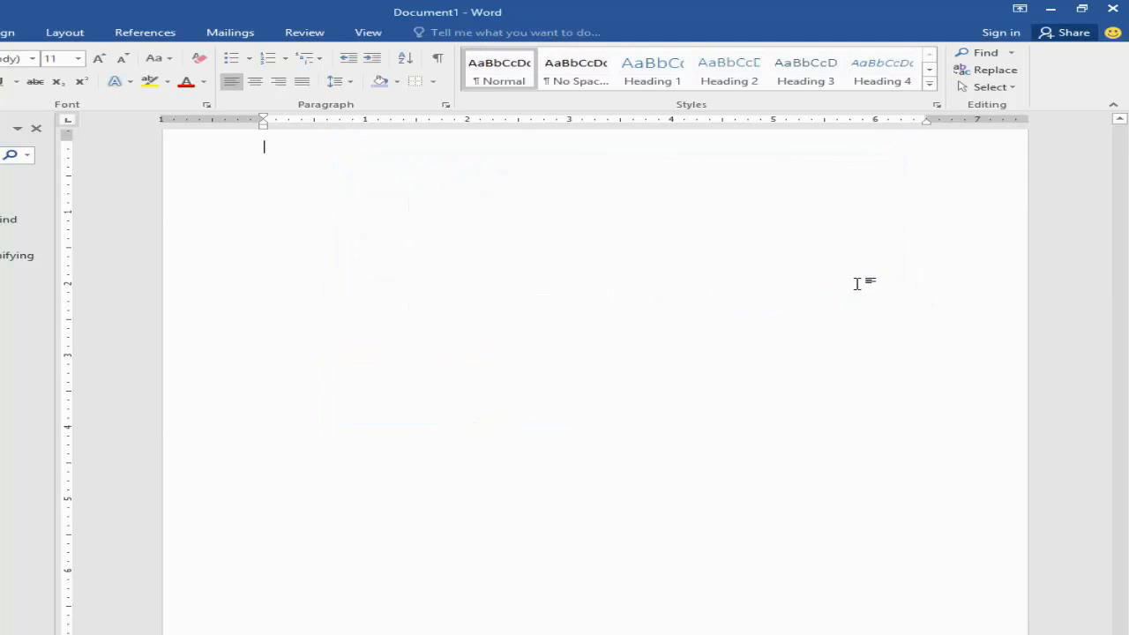
pyautogui.scroll(10, 594, 312)
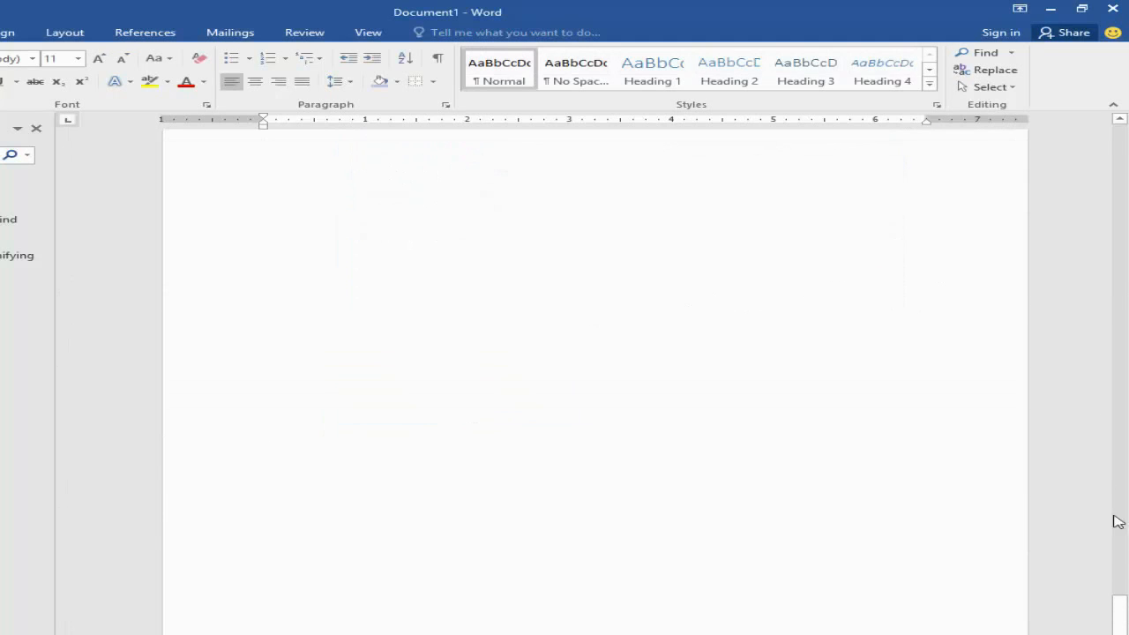
pyautogui.moveTo(1123, 615); pyautogui.dragTo(1124, 159)
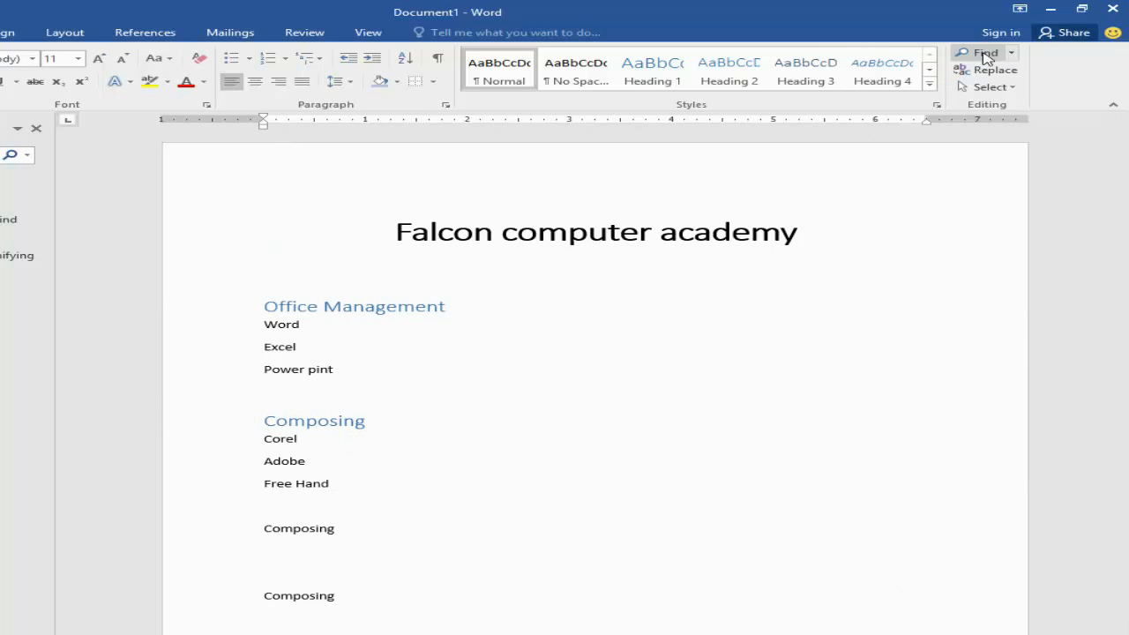
pyautogui.click(1013, 59)
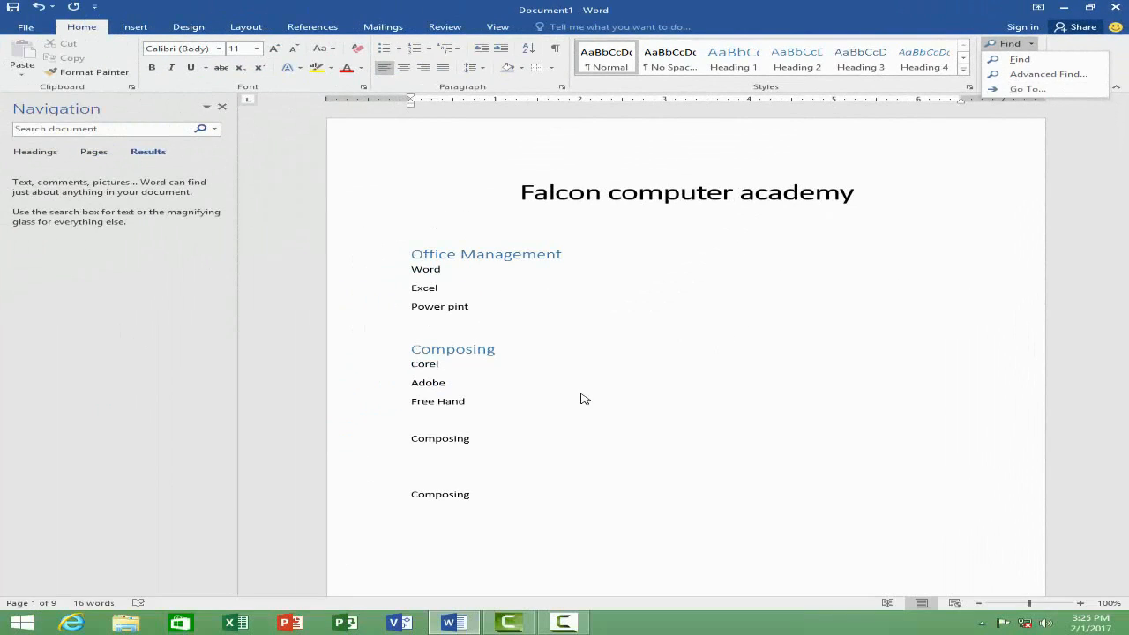
pyautogui.click(581, 396)
# Step: Insert a run of page breaks after the last "Composing" line to add more blank pages
pyautogui.click(518, 483)
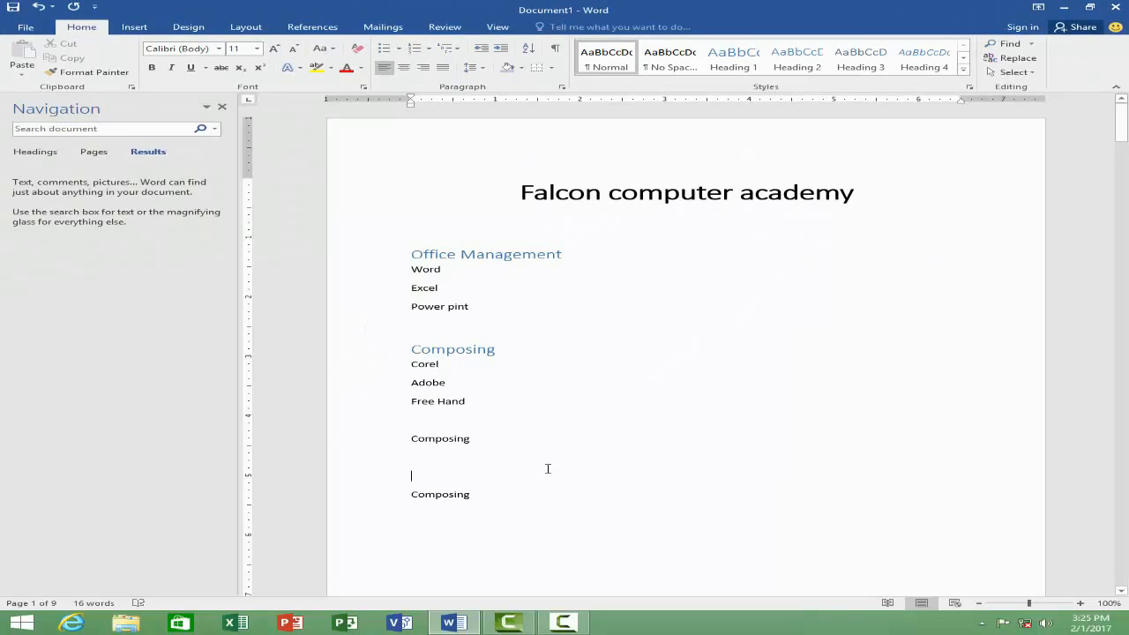
pyautogui.click(510, 497)
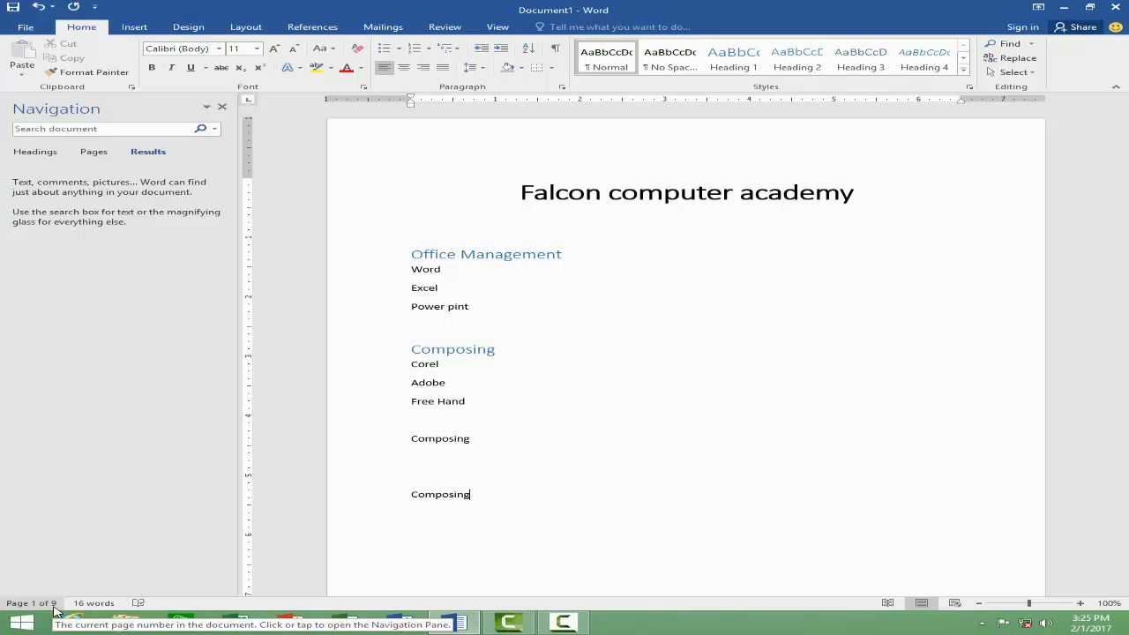
pyautogui.hotkey('ctrl', 'Return')
pyautogui.hotkey('ctrl', 'Return')
pyautogui.hotkey('ctrl', 'Return')
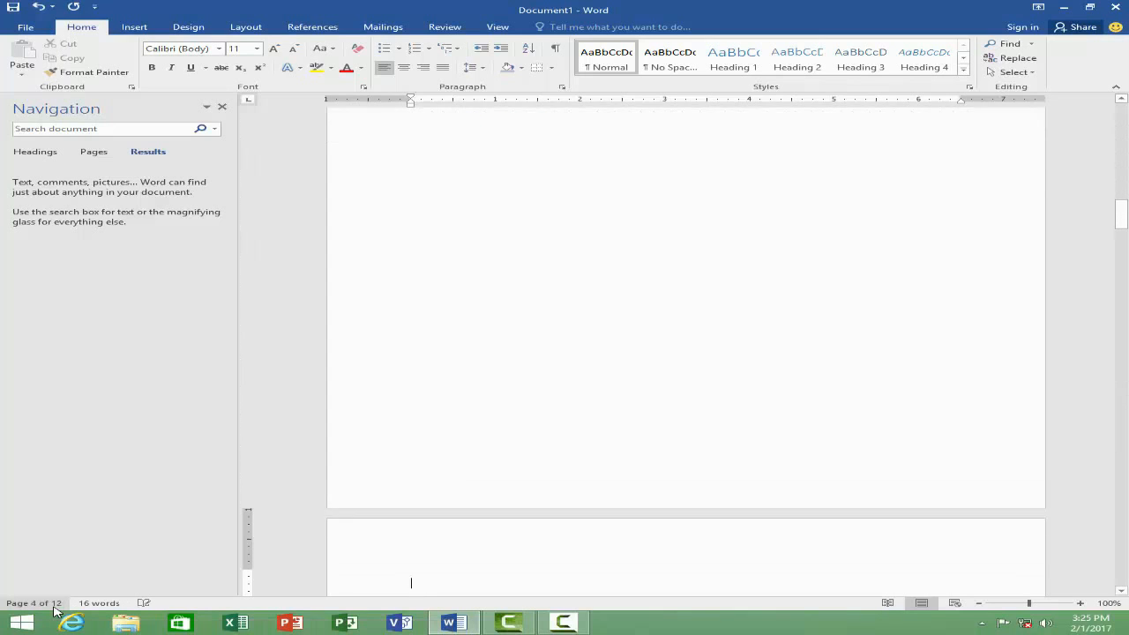
pyautogui.hotkey('ctrl', 'Return')
pyautogui.hotkey('ctrl', 'Return')
pyautogui.hotkey('ctrl', 'Return')
pyautogui.hotkey('ctrl', 'Return')
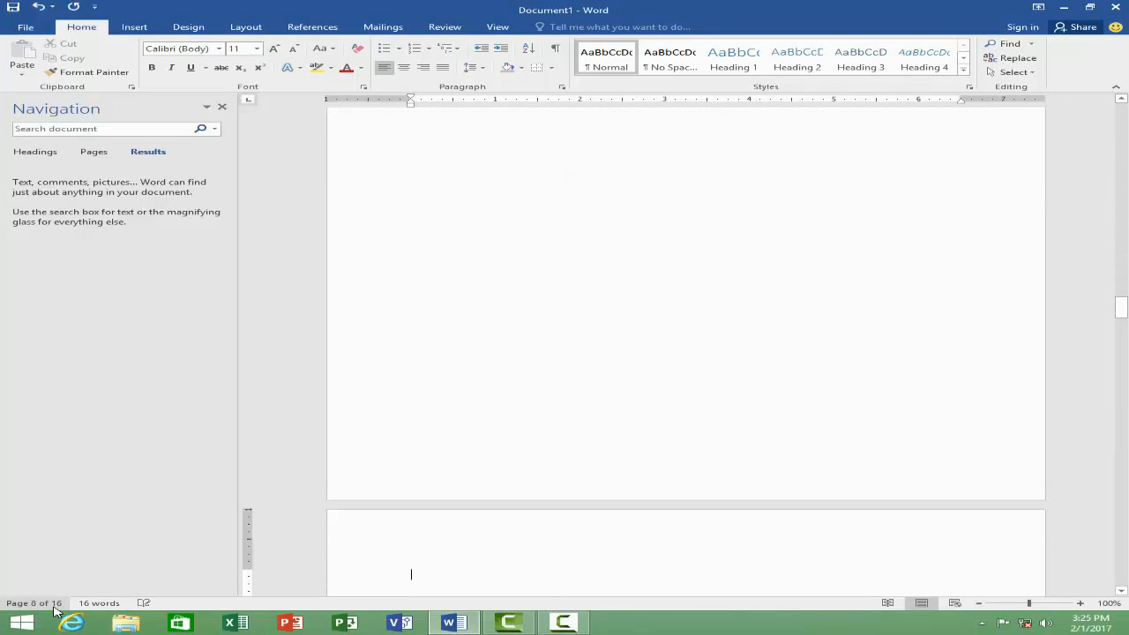
pyautogui.hotkey('ctrl', 'Return')
pyautogui.hotkey('ctrl', 'Return')
pyautogui.hotkey('ctrl', 'Return')
pyautogui.hotkey('ctrl', 'Return')
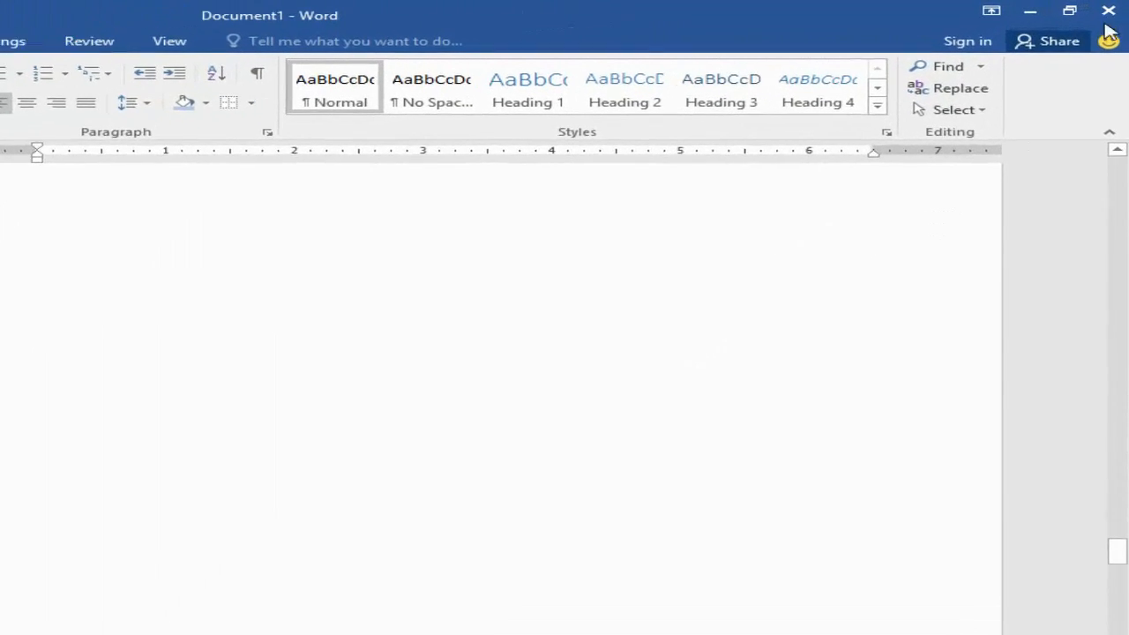
# Step: Use Go To with page number 1 to jump to the document's first page
pyautogui.click(965, 76)
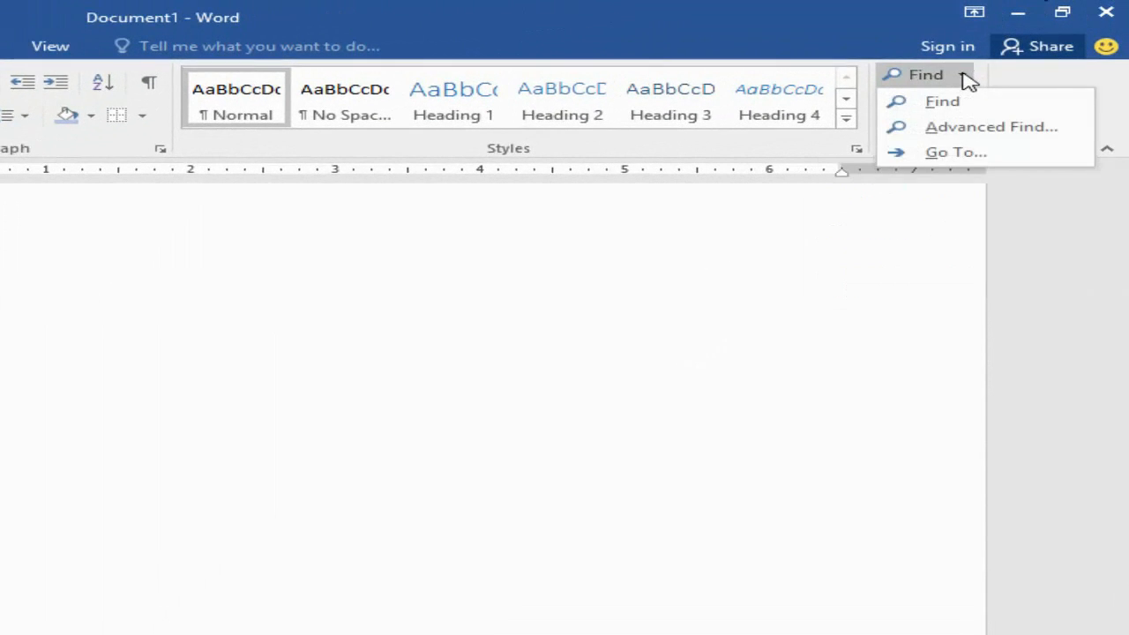
pyautogui.click(961, 154)
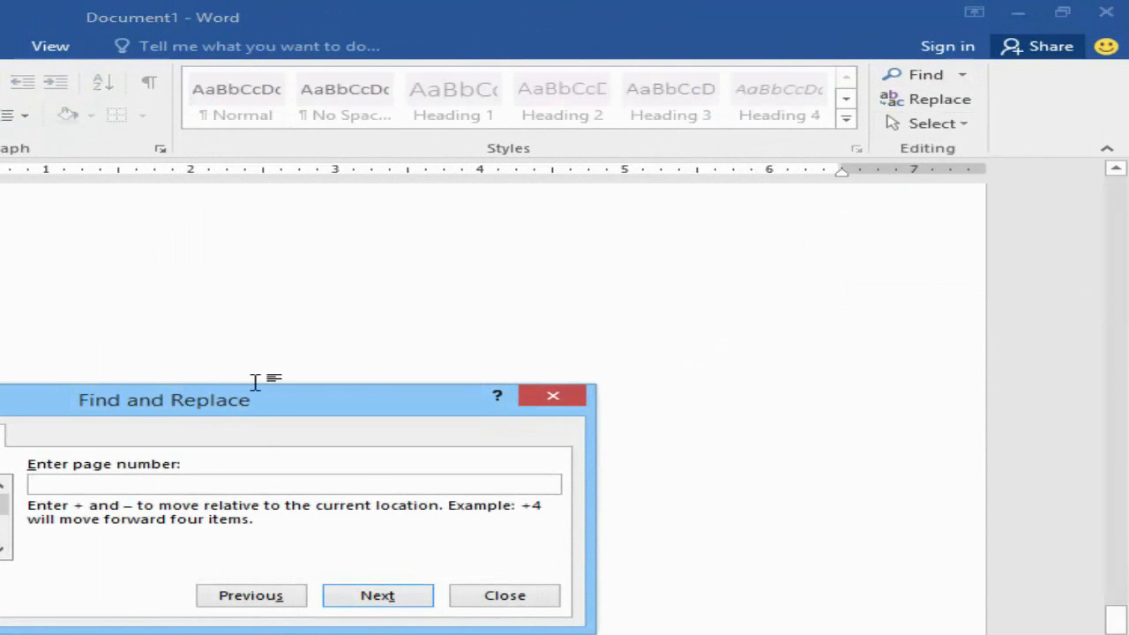
pyautogui.moveTo(258, 408); pyautogui.dragTo(375, 342)
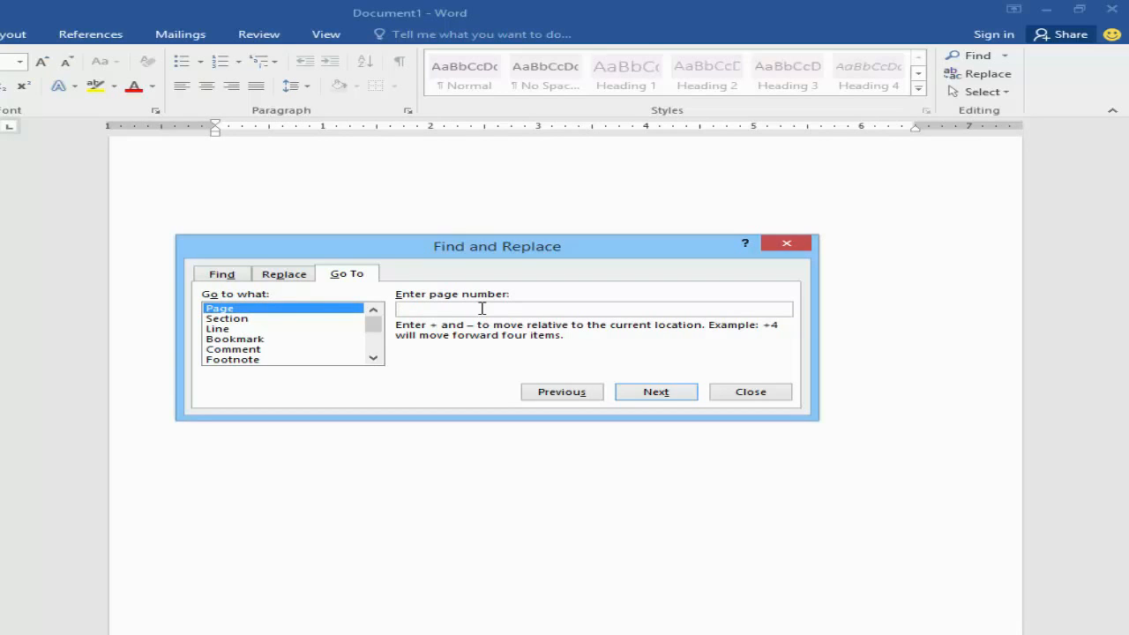
pyautogui.write('1')
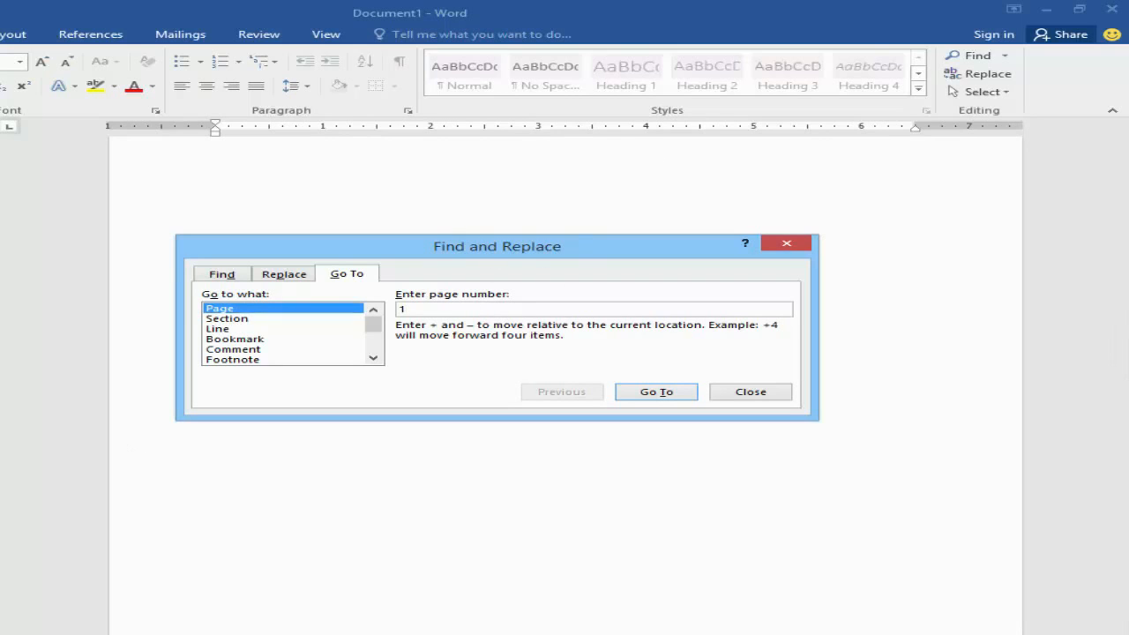
pyautogui.click(656, 391)
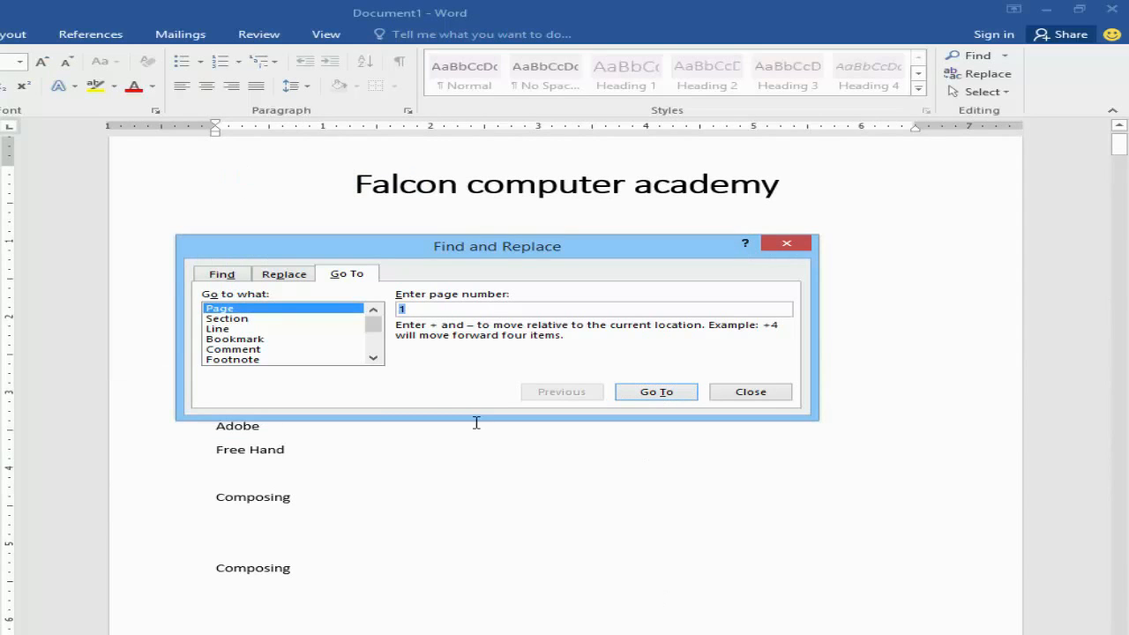
# Step: Go to page 10 of the document and close the Go To dialog
pyautogui.write('10')
pyautogui.click(654, 395)
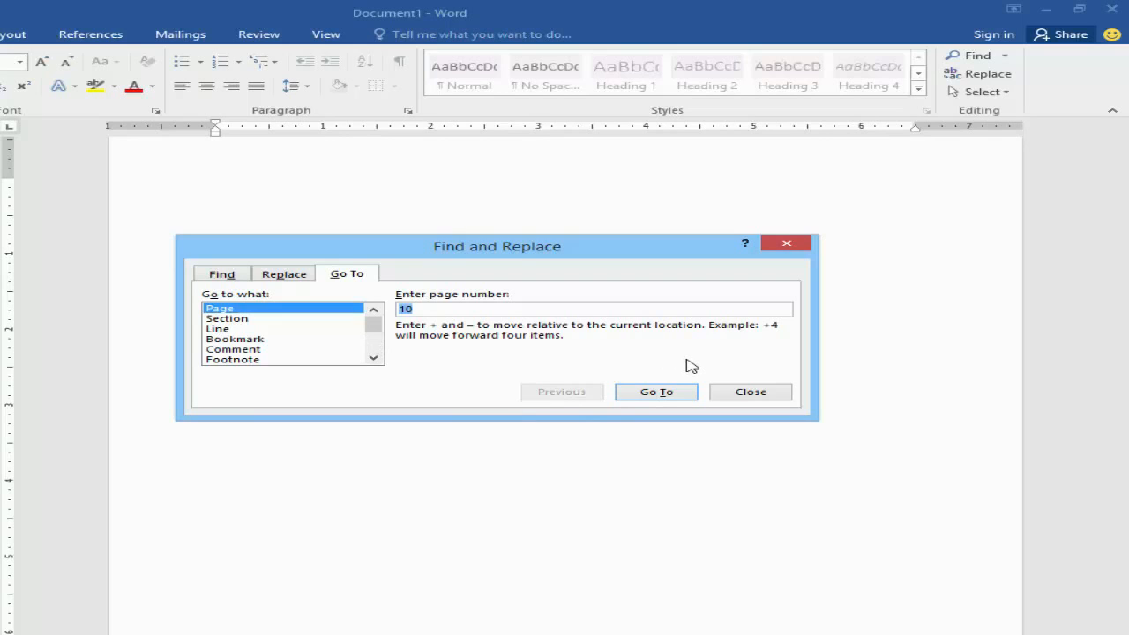
pyautogui.click(751, 392)
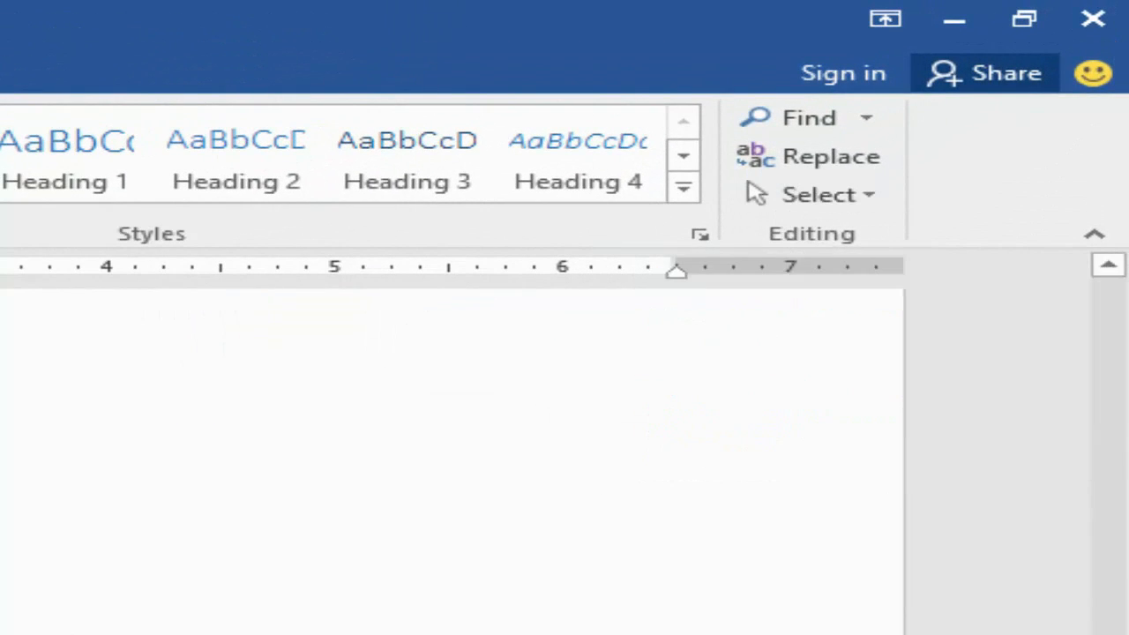
# Step: Clear the whole document and enter "Falcon computer academy" followed by a space on the first line
pyautogui.press('Delete')
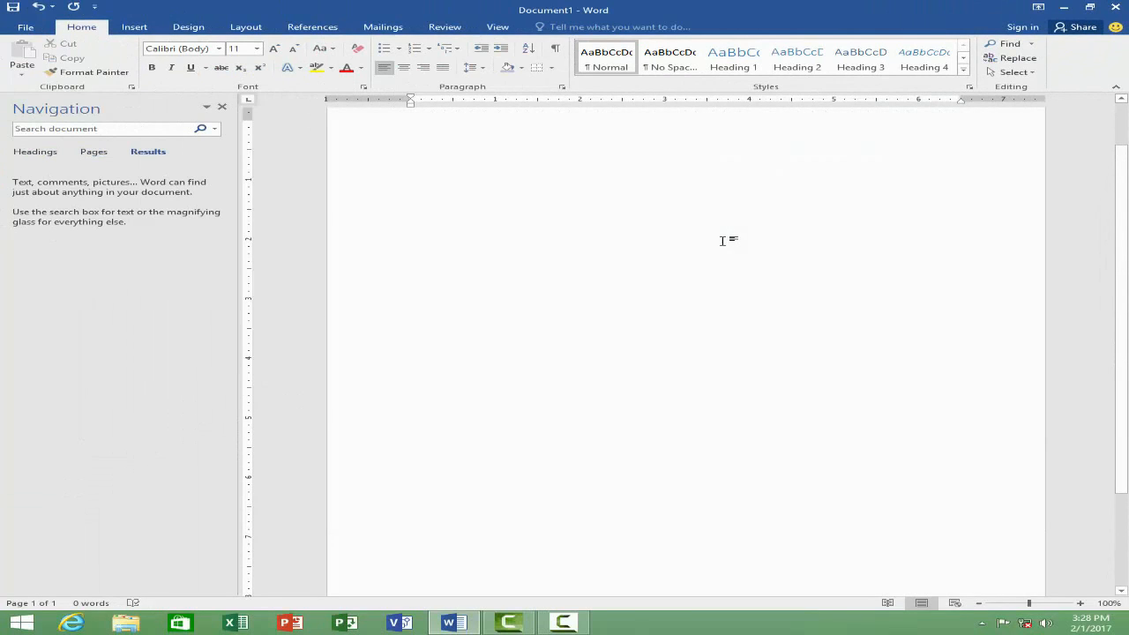
pyautogui.write('asdf')
pyautogui.press('BackSpace')
pyautogui.press('BackSpace')
pyautogui.press('BackSpace')
pyautogui.press('BackSpace')
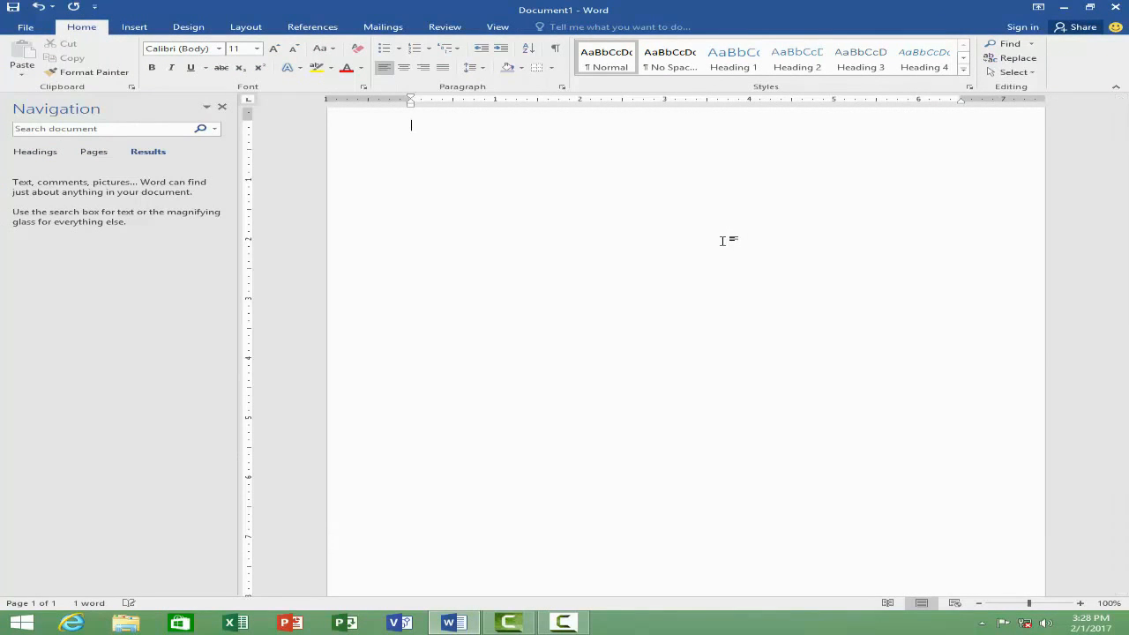
pyautogui.write('Falcon cmoputer academy')
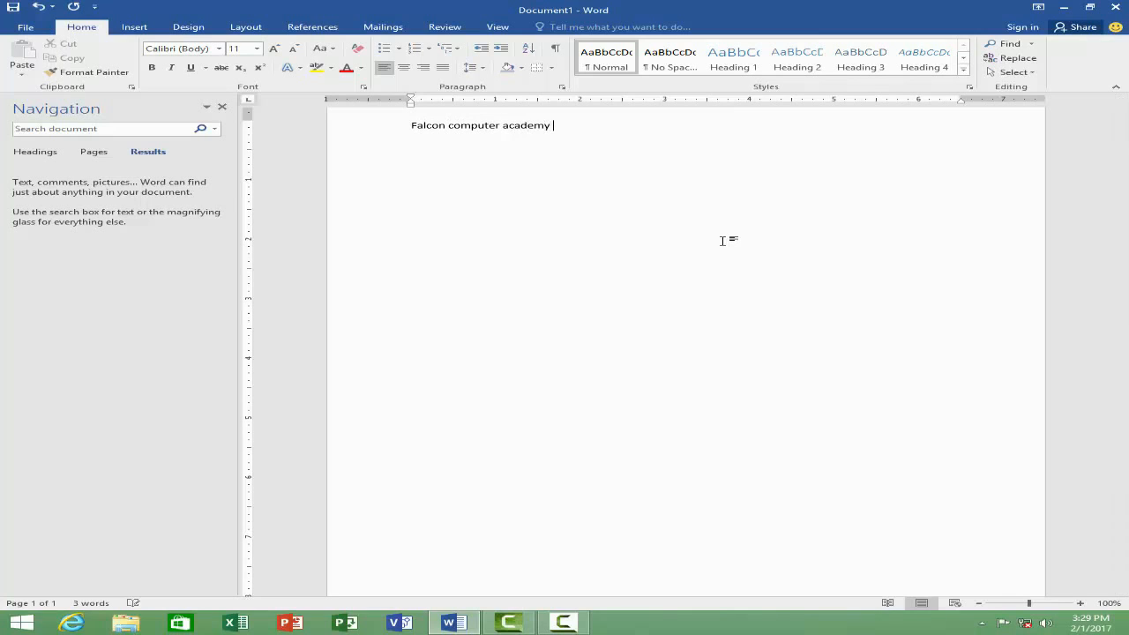
# Step: Repeat the last entry until "Falcon computer academy" fills about 27 lines of the page
pyautogui.press('F4')
pyautogui.press('F4')
pyautogui.press('F4')
pyautogui.press('F4')
pyautogui.press('F4')
pyautogui.press('F4')
pyautogui.press('F4')
pyautogui.press('F4')
pyautogui.press('F4')
pyautogui.press('F4')
pyautogui.press('F4')
pyautogui.press('F4')
pyautogui.press('F4')
pyautogui.press('F4')
pyautogui.press('F4')
pyautogui.press('F4')
pyautogui.press('F4')
pyautogui.press('F4')
pyautogui.press('F4')
pyautogui.press('F4')
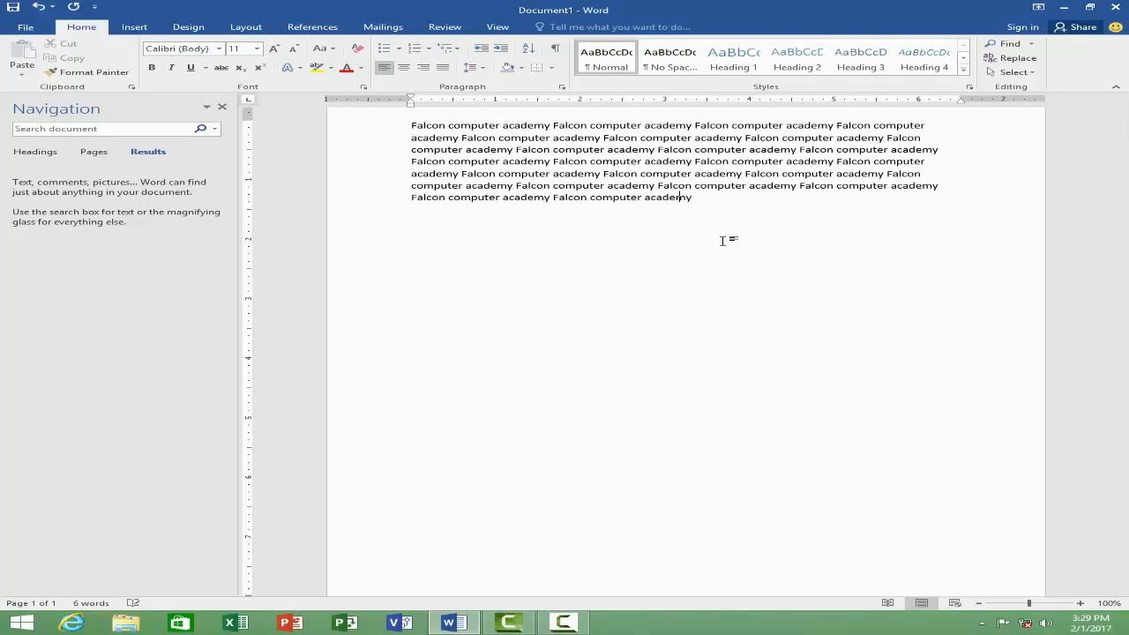
pyautogui.press('F4')
pyautogui.press('F4')
pyautogui.press('F4')
pyautogui.press('F4')
pyautogui.press('F4')
pyautogui.press('F4')
pyautogui.press('F4')
pyautogui.press('F4')
pyautogui.press('F4')
pyautogui.press('F4')
pyautogui.press('F4')
pyautogui.press('F4')
pyautogui.press('F4')
pyautogui.press('F4')
pyautogui.press('F4')
pyautogui.press('F4')
pyautogui.press('F4')
pyautogui.press('F4')
pyautogui.press('F4')
pyautogui.press('F4')
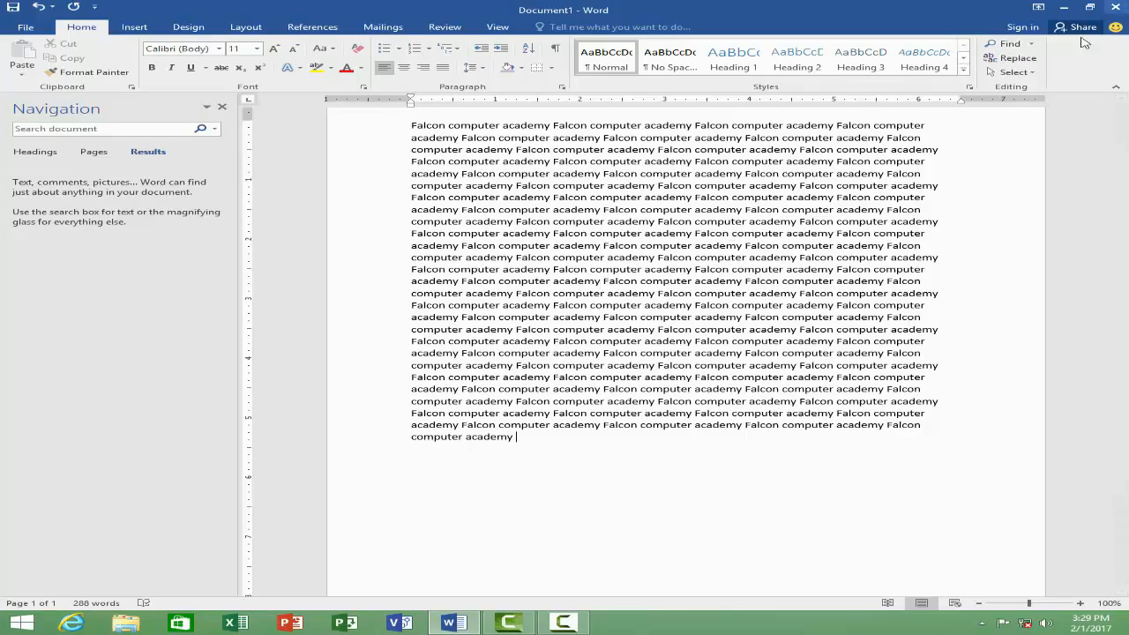
# Step: Open the Select options for choosing what to select in the document
pyautogui.click(1013, 71)
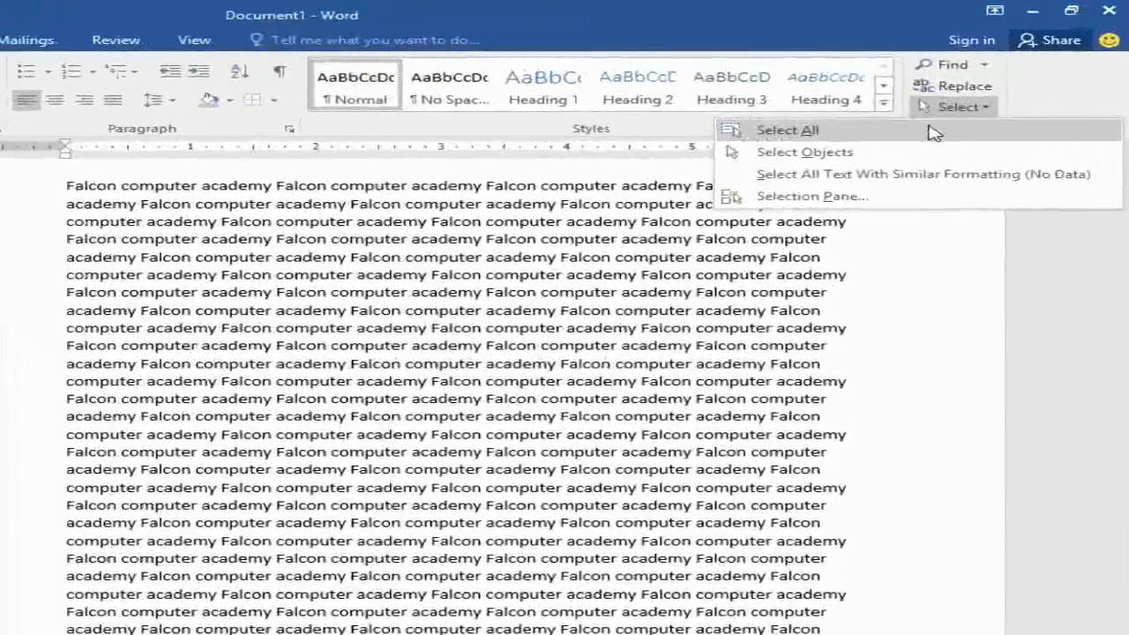
pyautogui.click(933, 132)
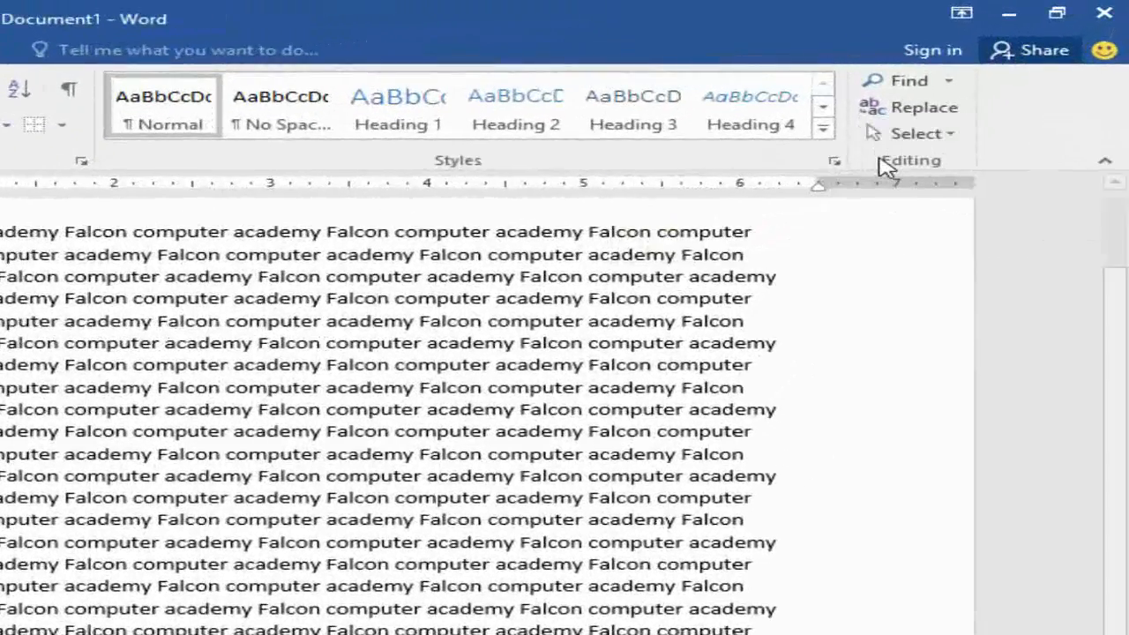